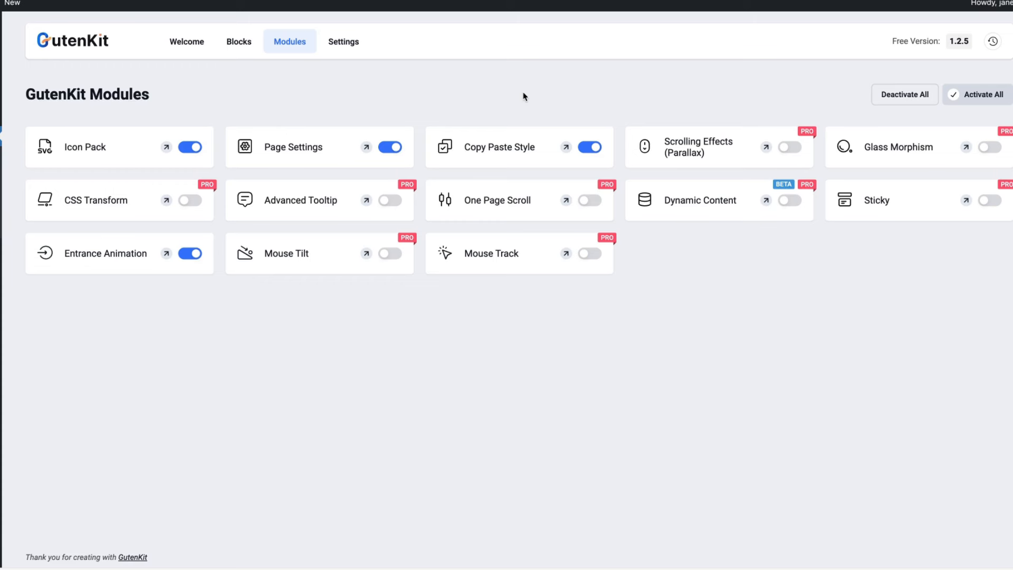
Switch the Copy Paste Style module off and back on.
click(595, 151)
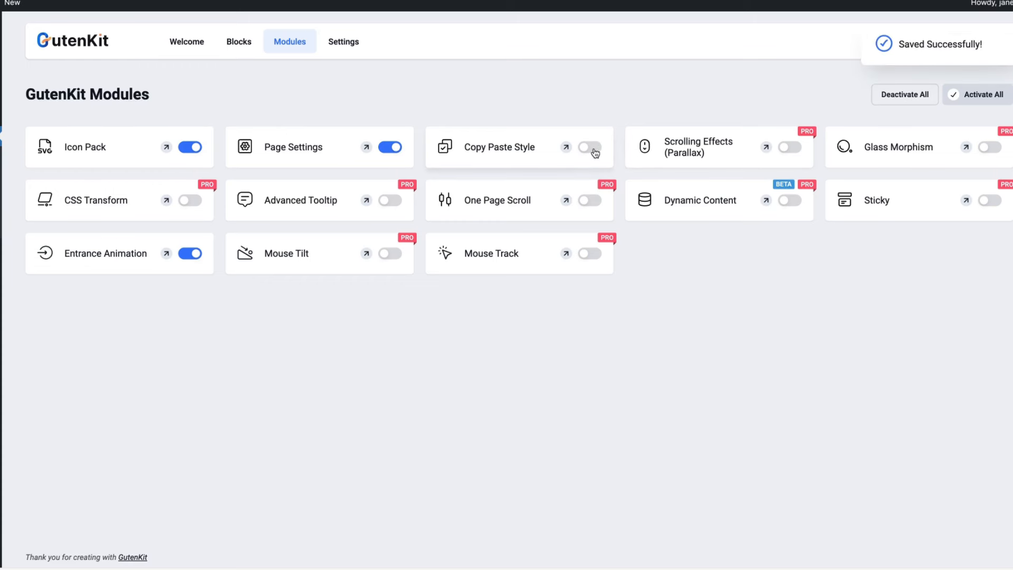
click(593, 149)
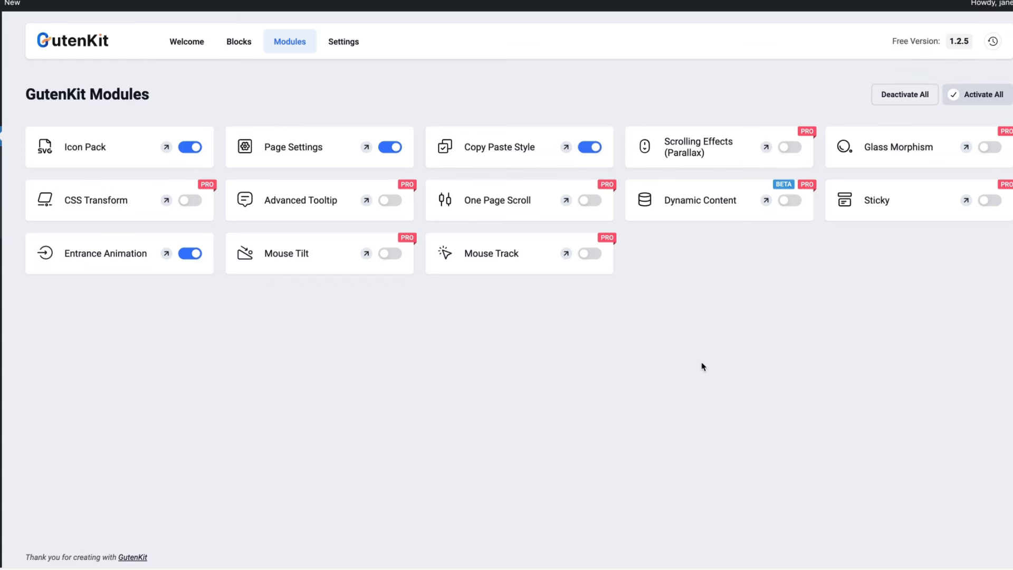
Open the GutenKit blocks overview and look through all available free and Pro blocks.
click(239, 46)
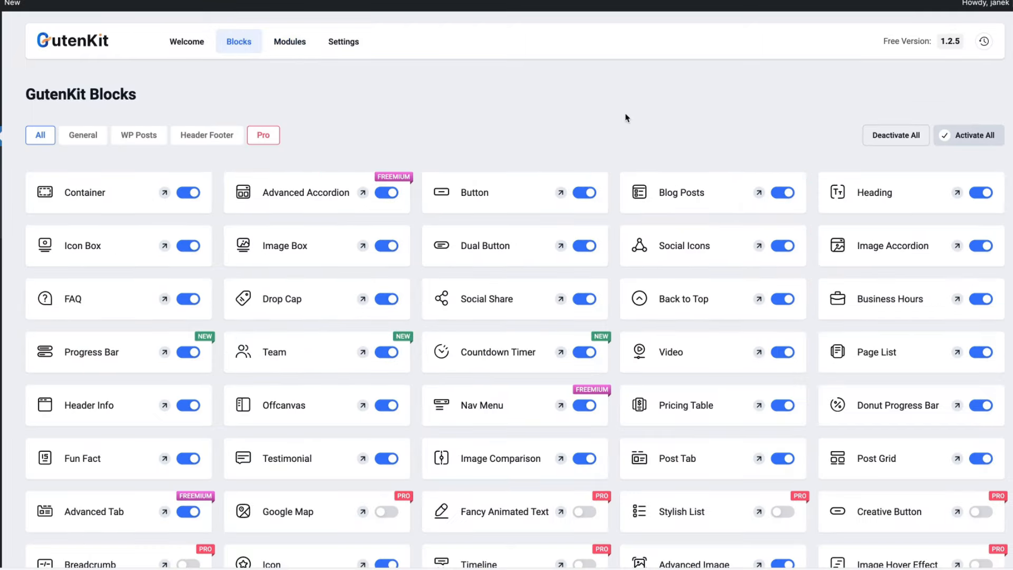
scroll(627, 117, down, 3)
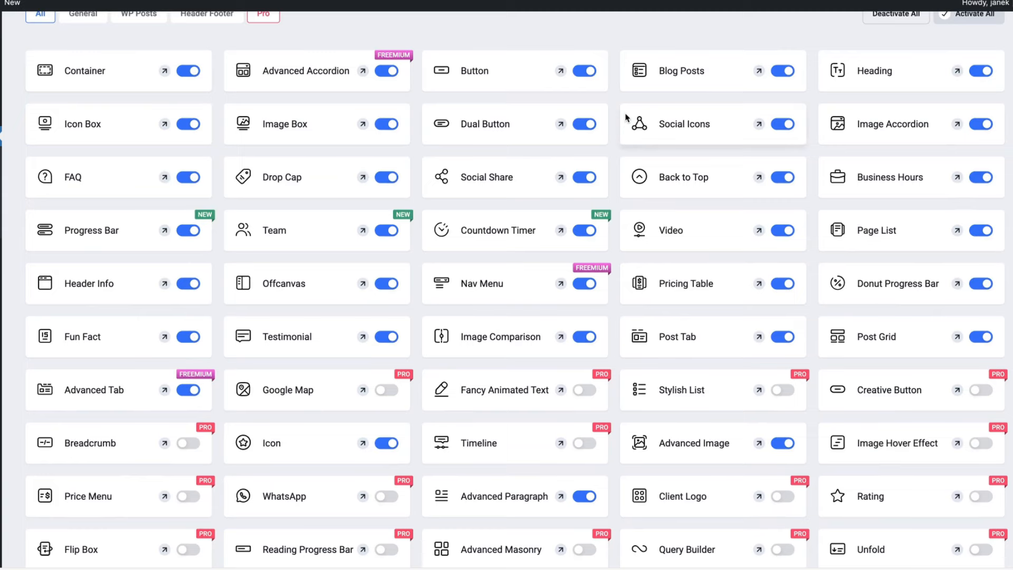
scroll(627, 148, down, 2)
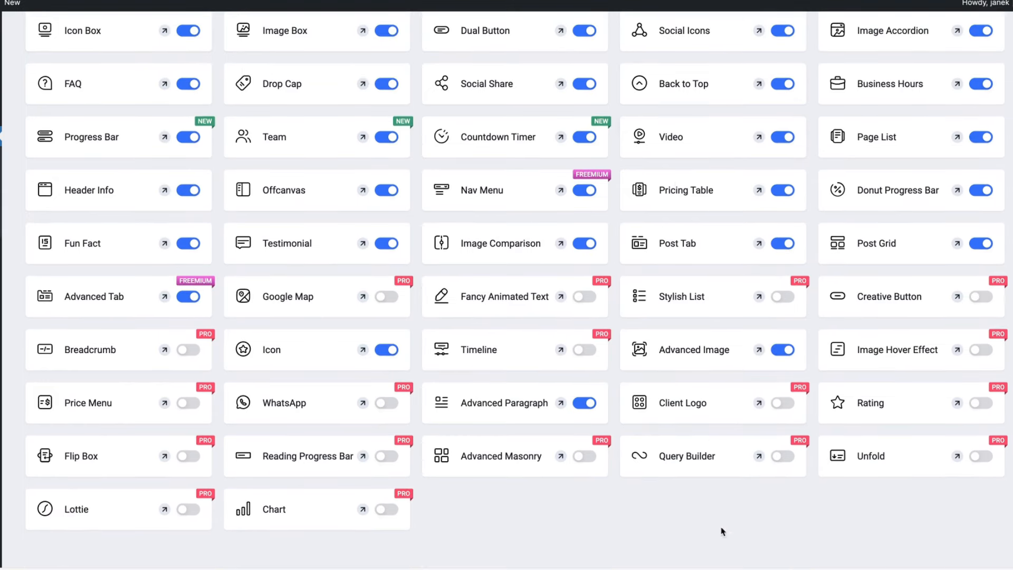
scroll(519, 154, up, 6)
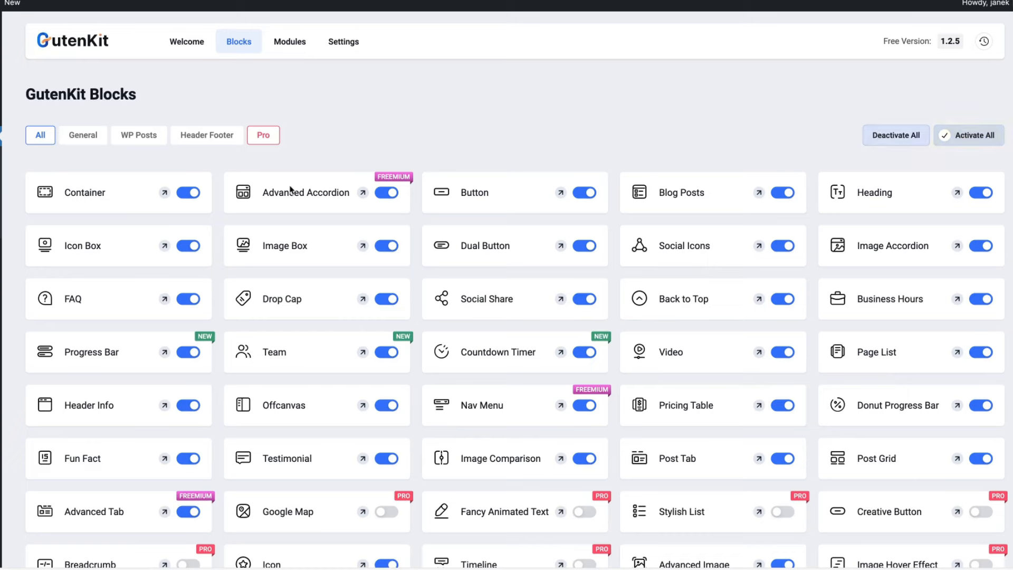
Toggle the Advanced Accordion block, deactivate all GutenKit blocks at once and reactivate them all.
click(389, 193)
click(389, 194)
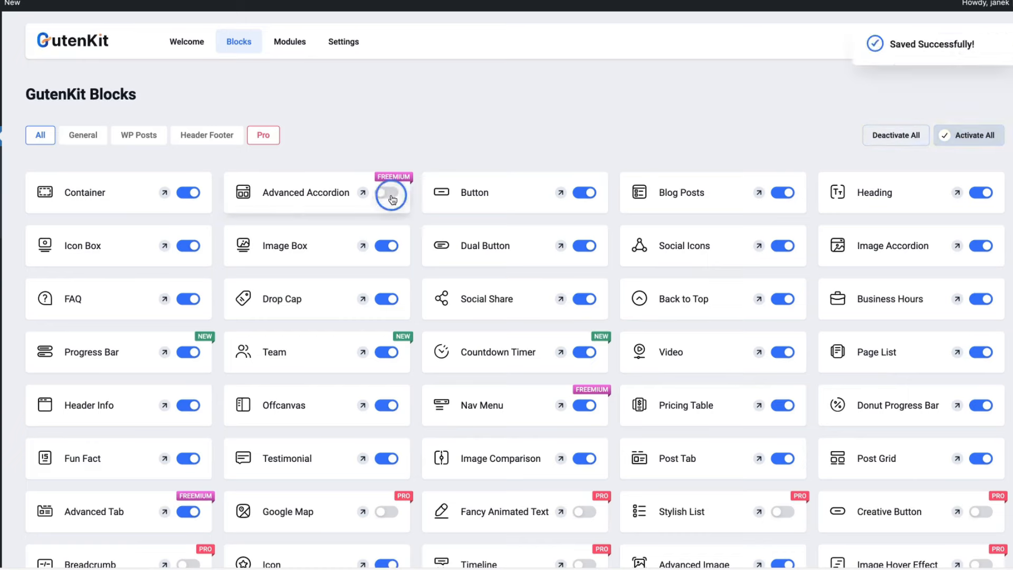
click(896, 135)
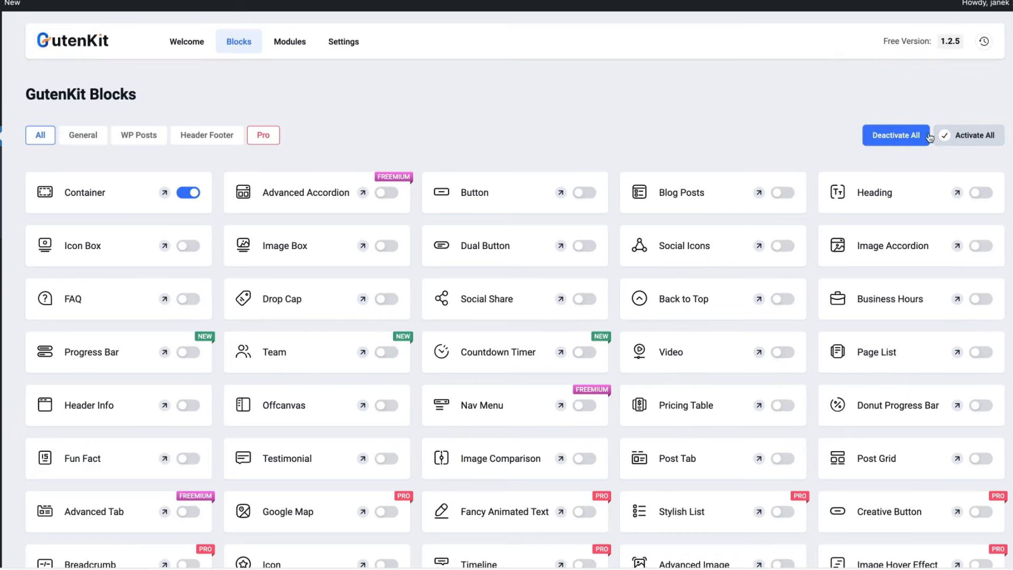
click(962, 136)
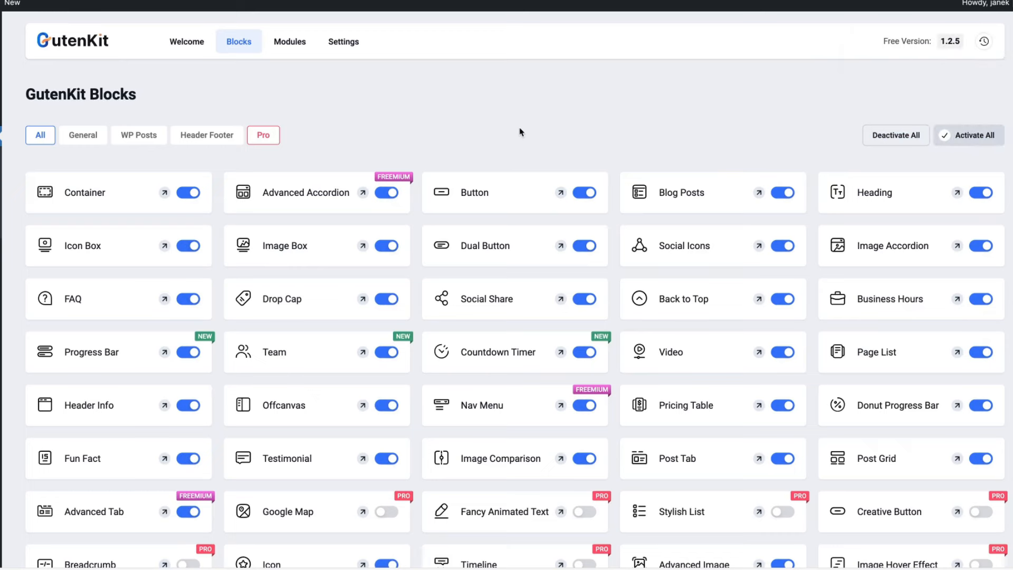
Switch the Donut Progress Bar block off and back on.
click(981, 406)
click(980, 405)
click(590, 133)
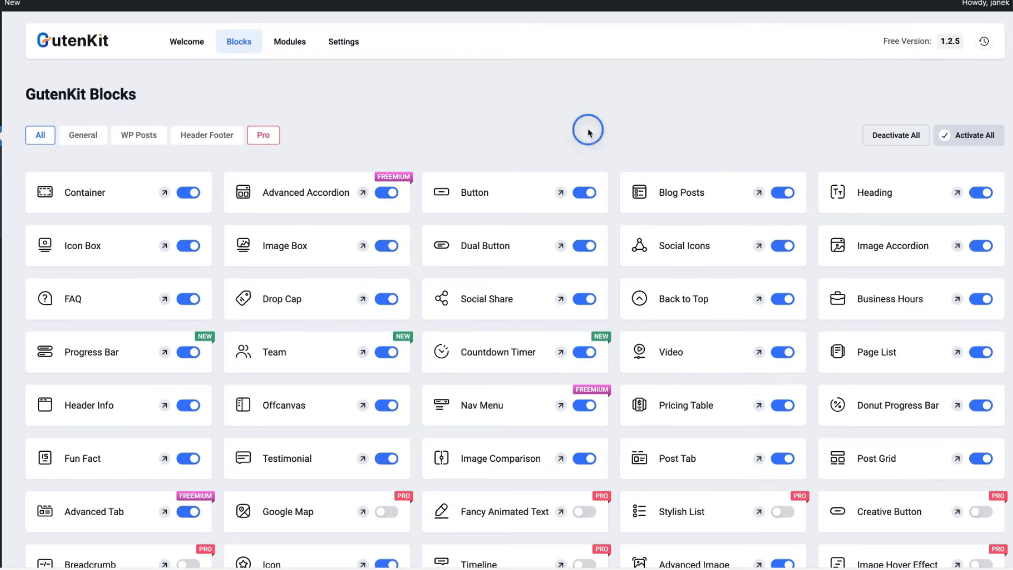
Review the recent version notes in GutenKit's What's New changelog and close it.
click(984, 44)
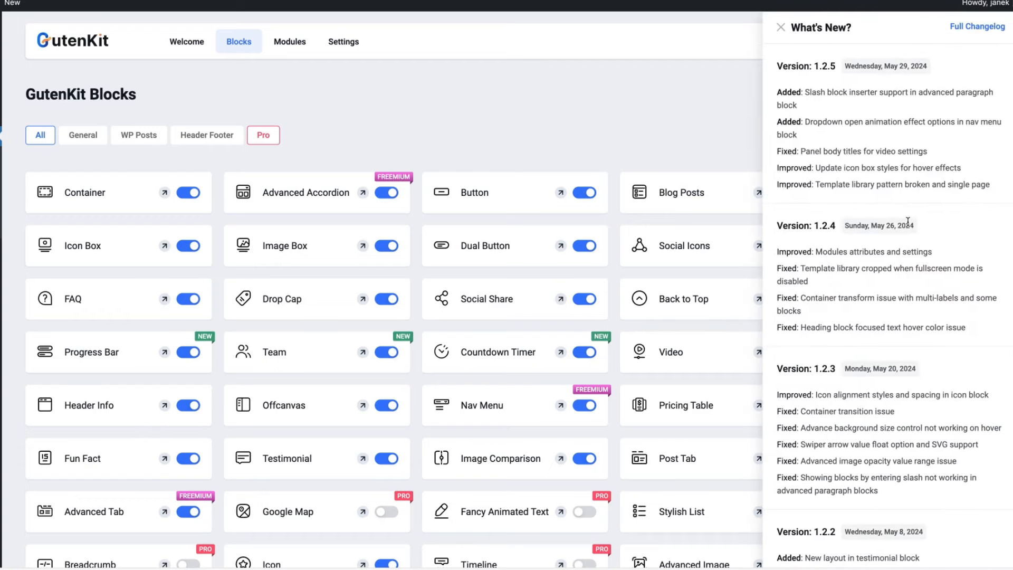
scroll(907, 221, down, 5)
scroll(909, 226, up, 5)
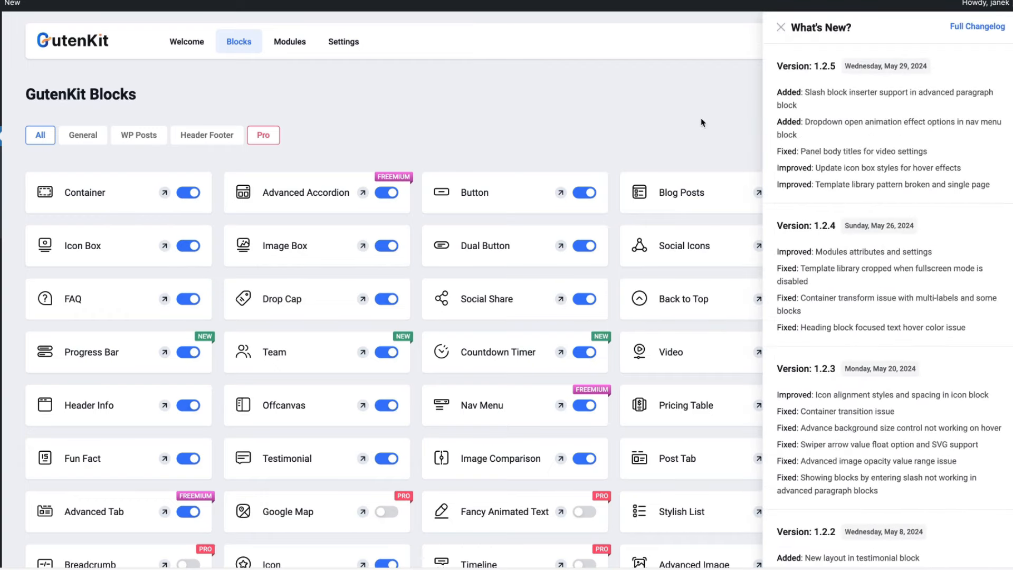
click(781, 27)
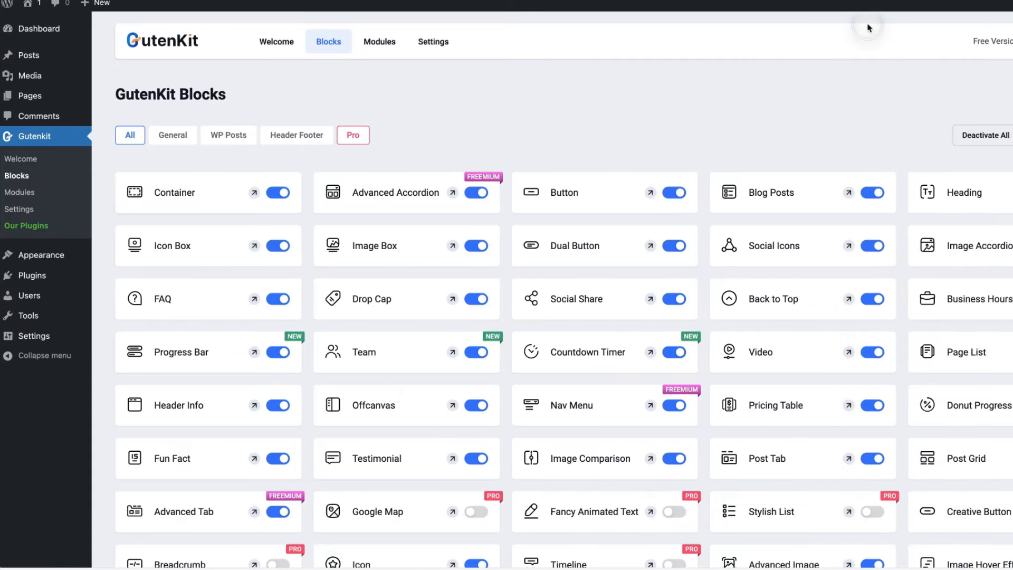
click(715, 103)
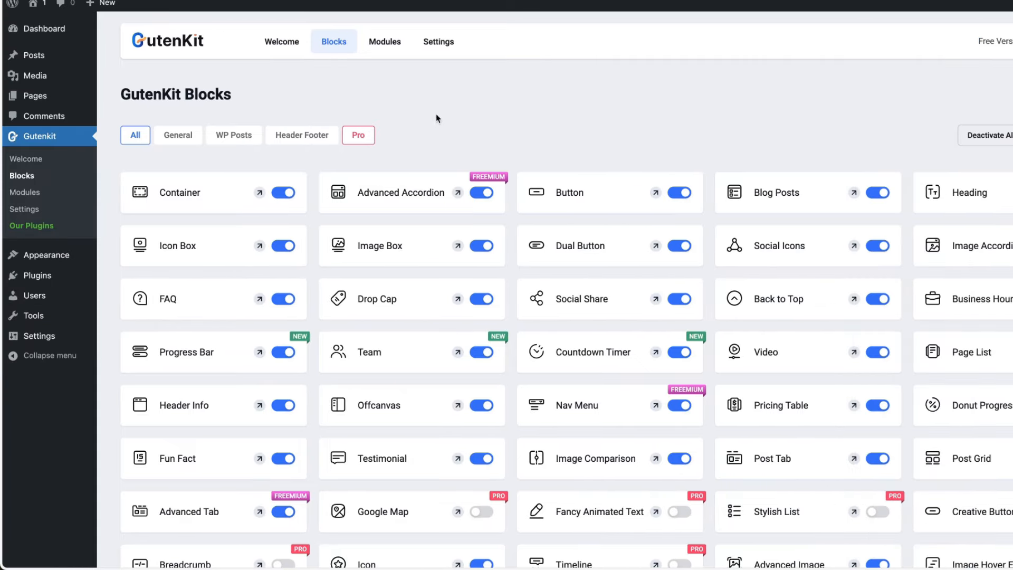
Add a new WordPress page and title it "Home".
mouse_move(35, 100)
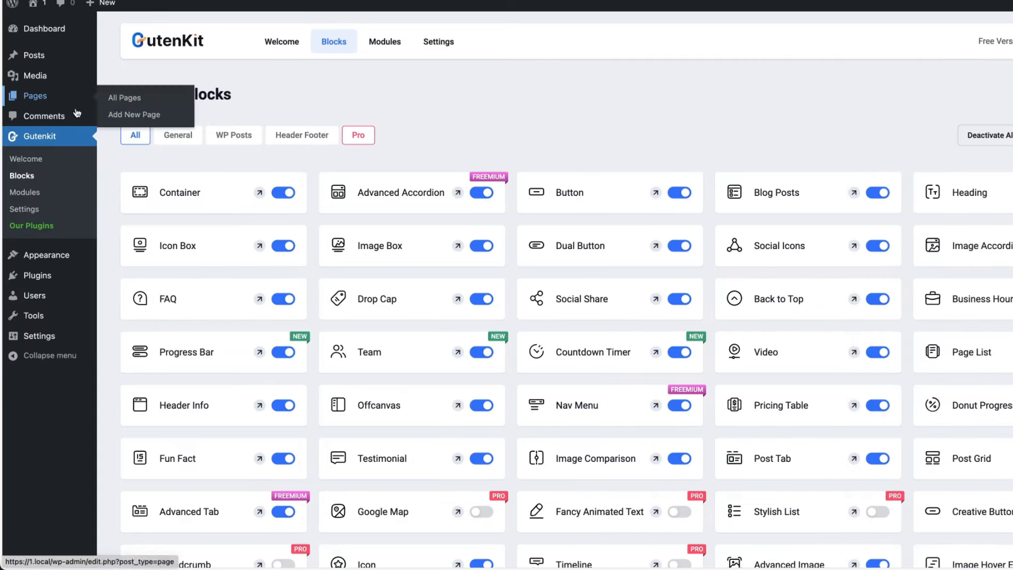
click(133, 116)
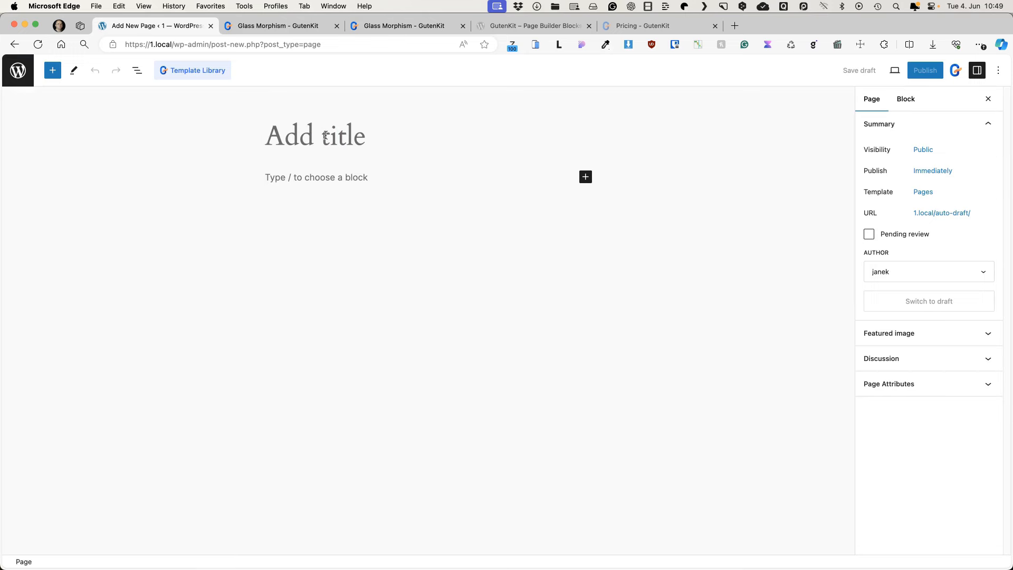
text(Home)
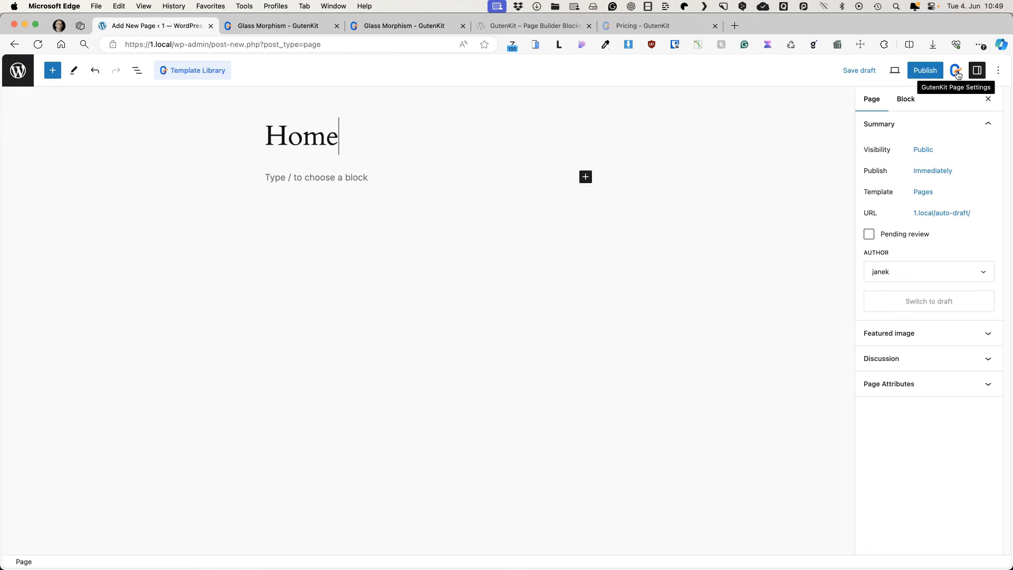
Examine the gradient and image background options and the Advanced section in GutenKit Page Settings, and close the settings.
click(957, 72)
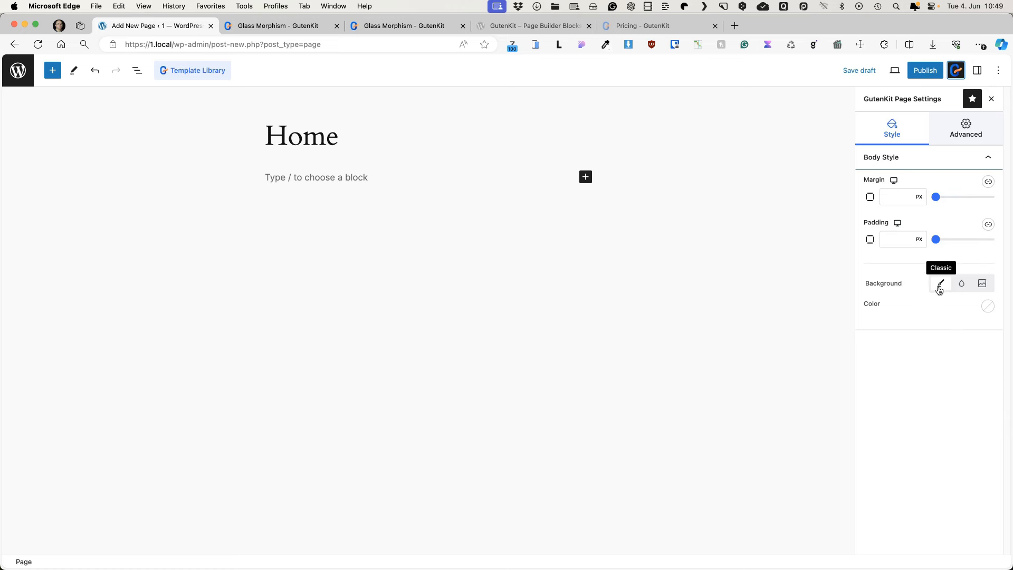
click(965, 287)
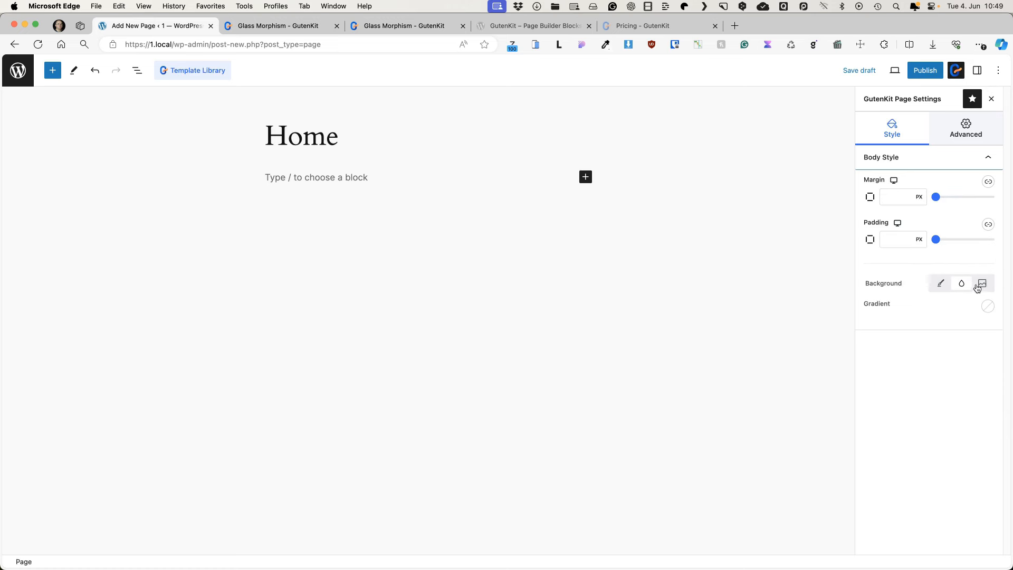
click(981, 284)
click(967, 125)
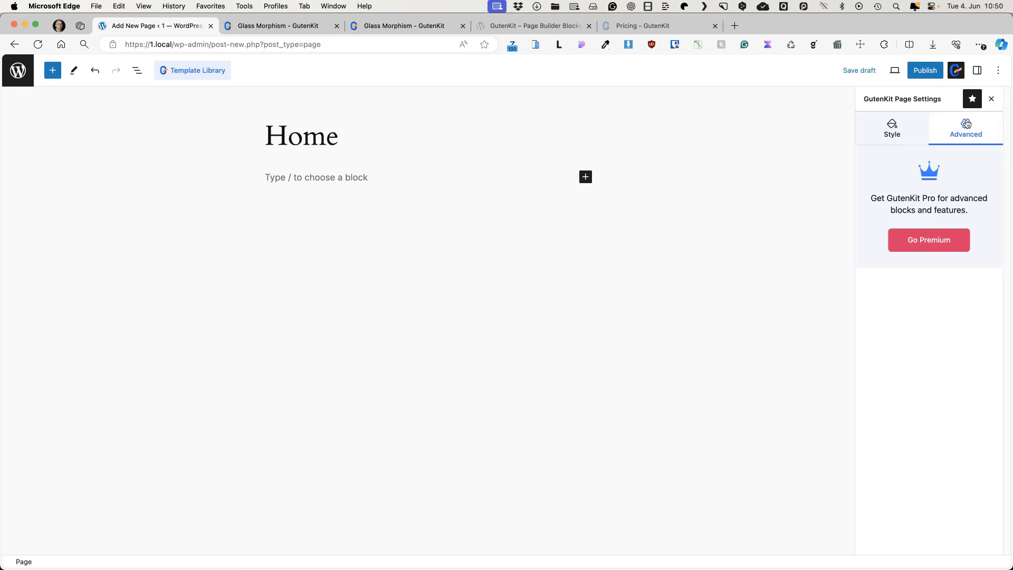
click(894, 129)
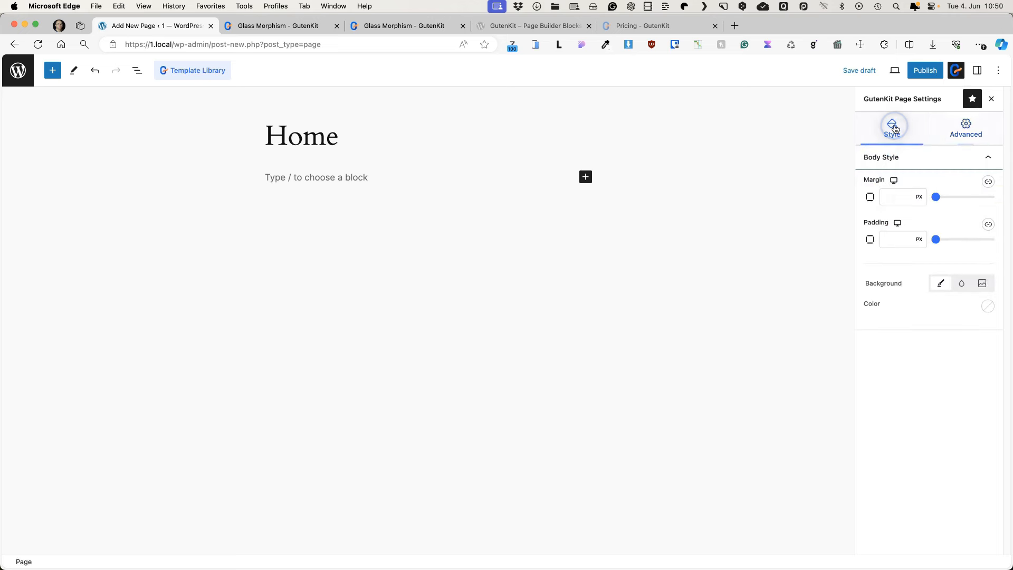
click(992, 100)
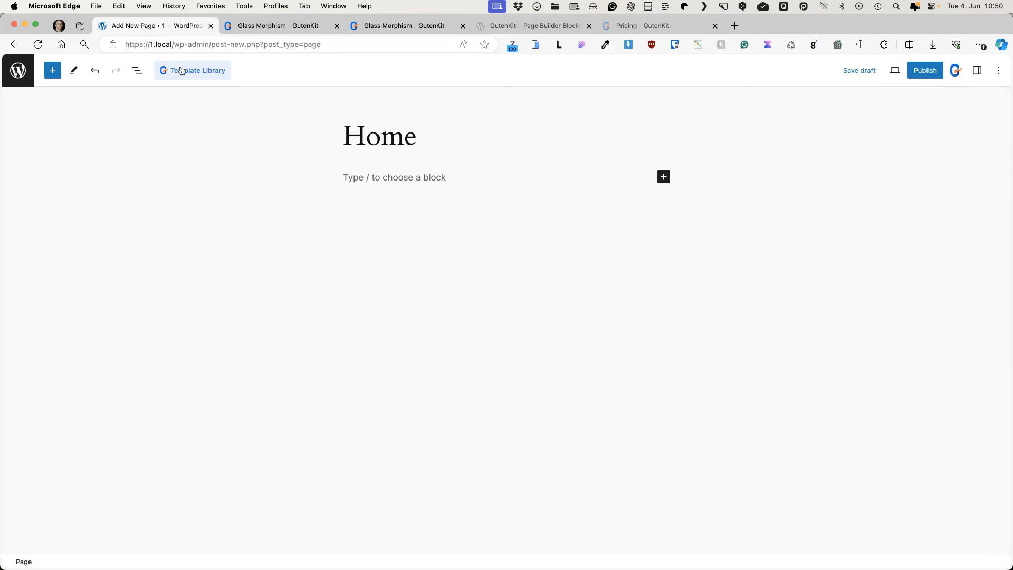
Open the GutenKit Template Library and browse the patterns across all categories.
click(198, 72)
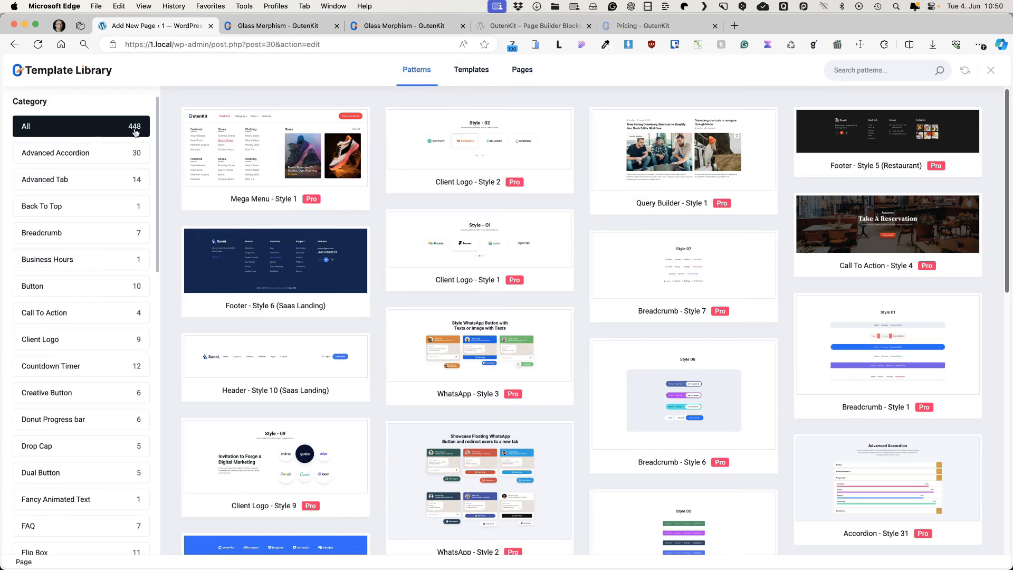
mouse_move(516, 287)
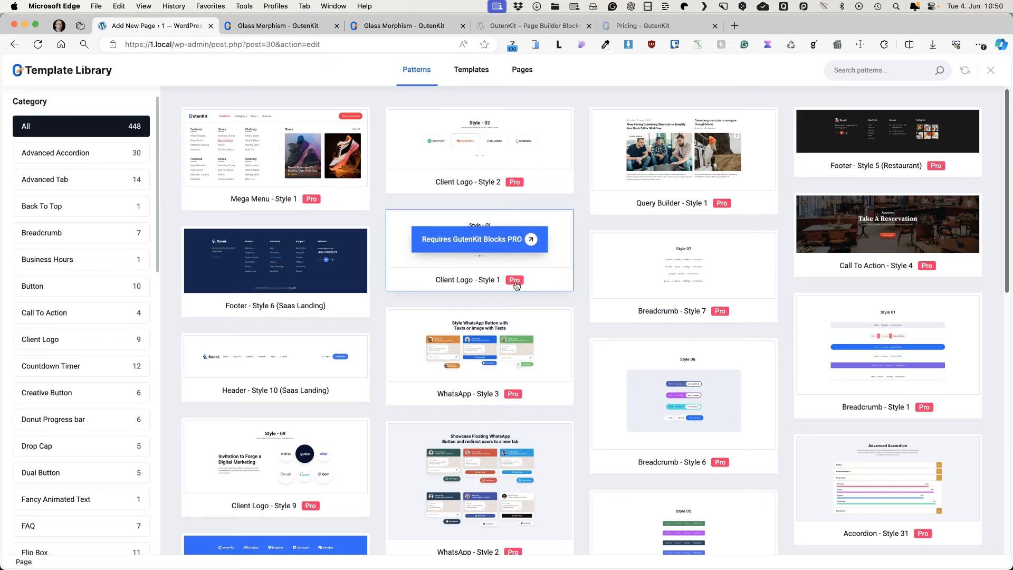
mouse_move(311, 382)
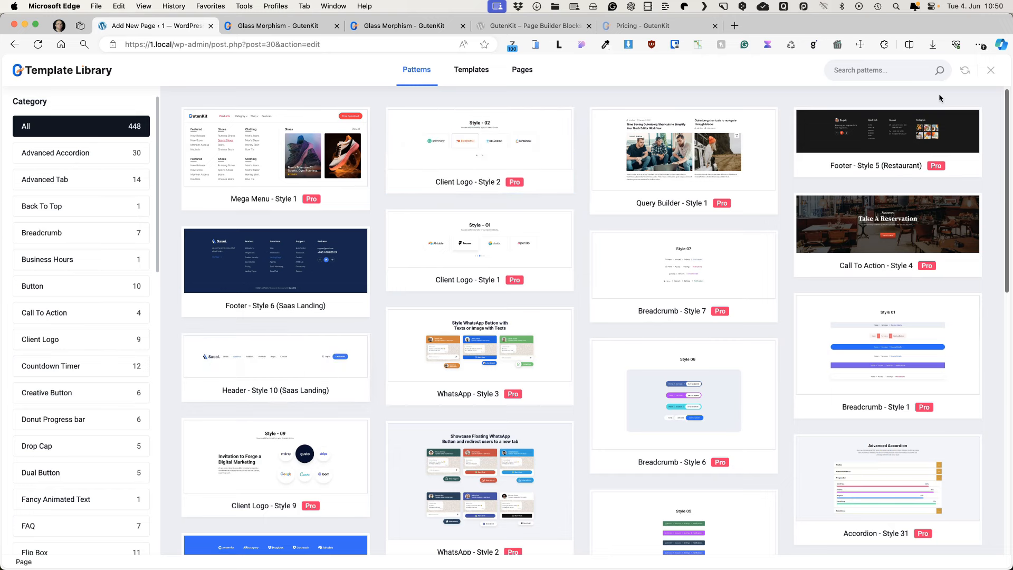
mouse_move(536, 122)
scroll(540, 201, down, 5)
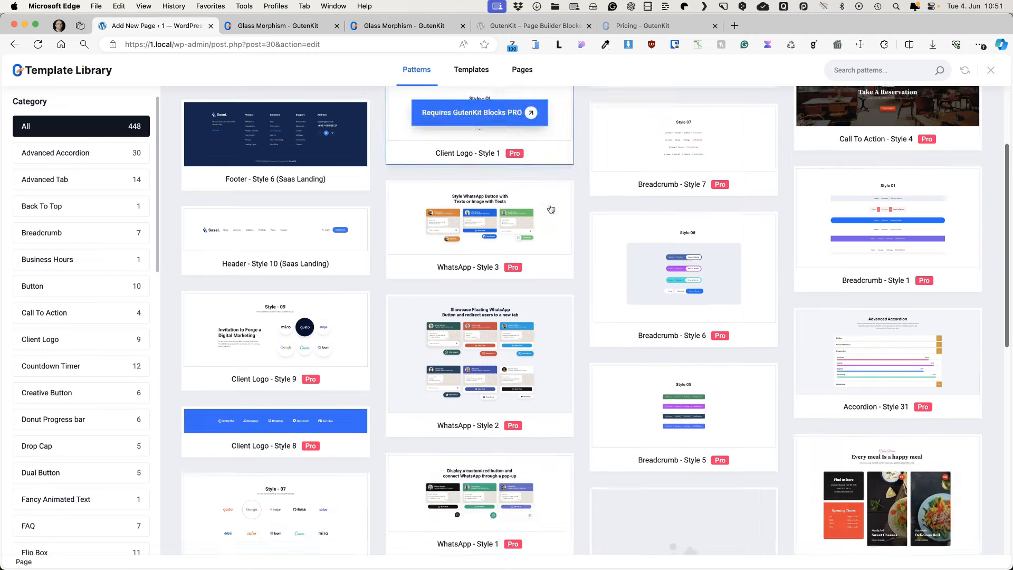
mouse_move(547, 209)
scroll(546, 209, down, 5)
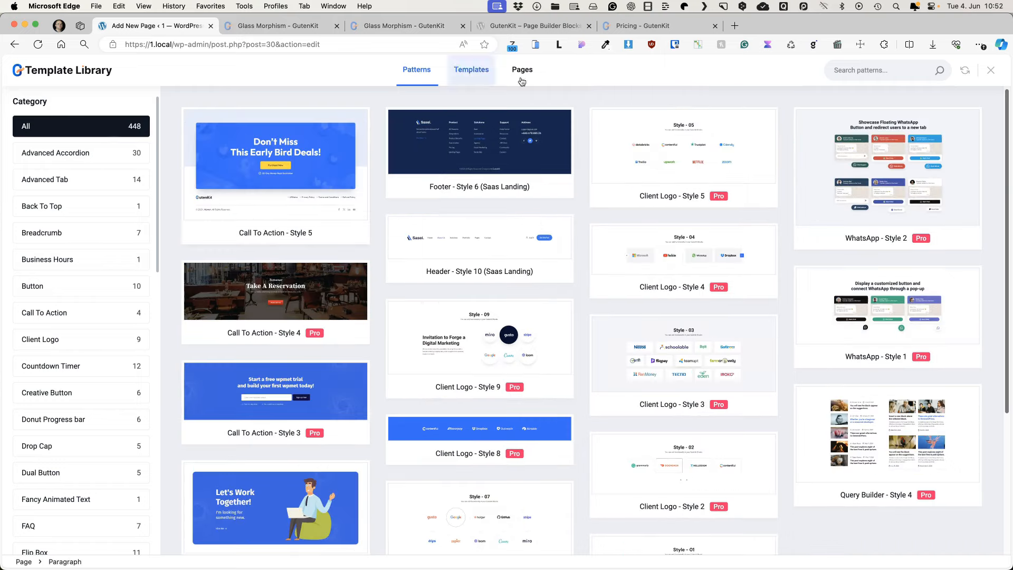
Browse the template kits offered in the Template Library.
click(473, 76)
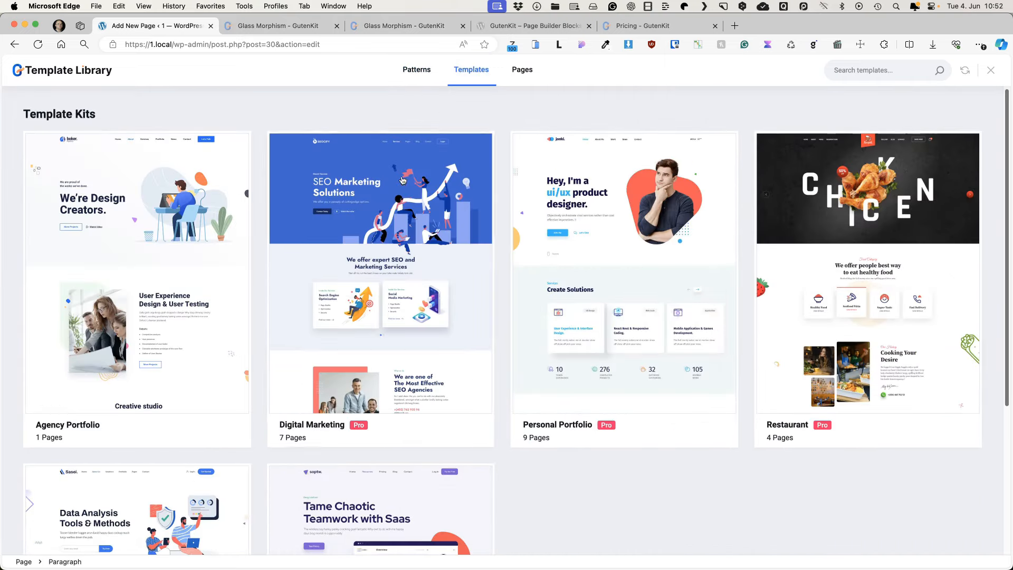
scroll(750, 428, down, 5)
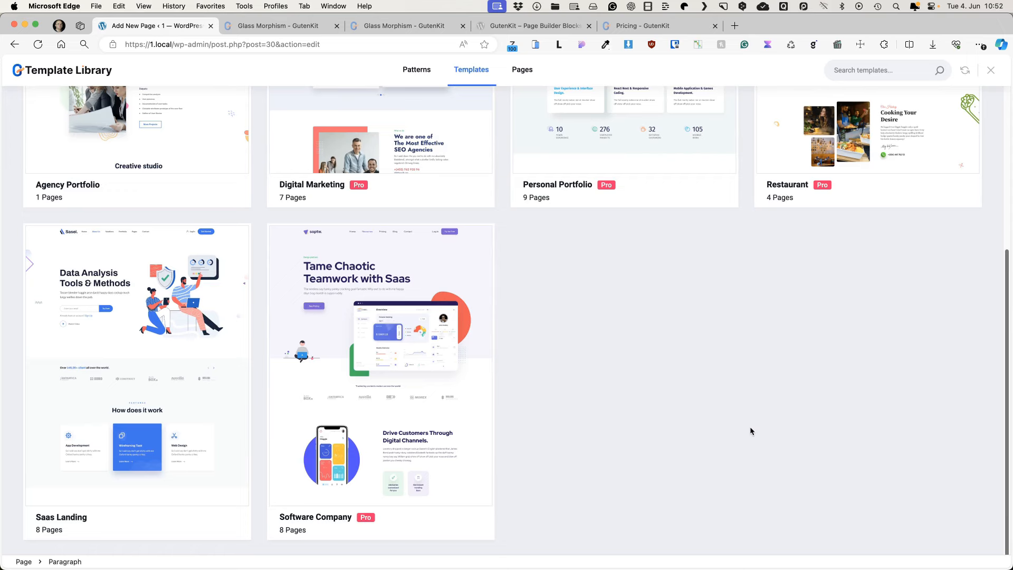
scroll(750, 428, up, 5)
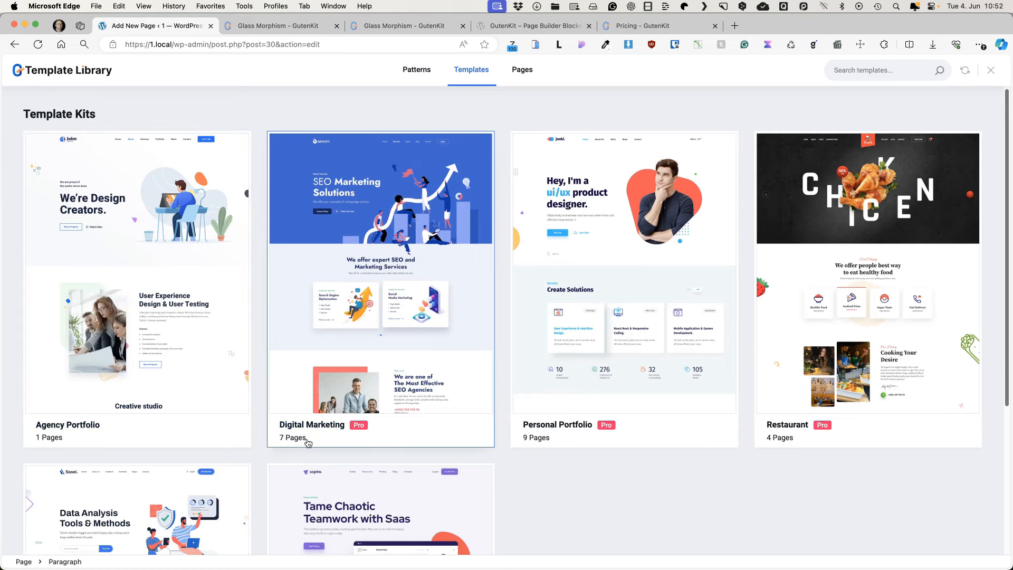
scroll(626, 373, down, 3)
Preview the Home - Style 3 and Home - Style 1 pages of the Digital Marketing kit and view Home - Style 1 live.
click(415, 178)
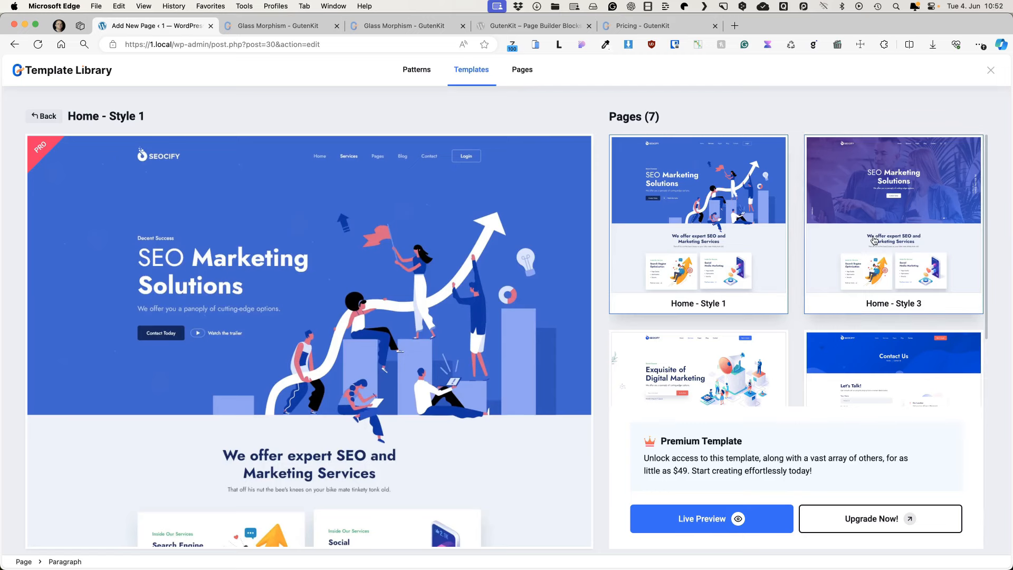
click(874, 241)
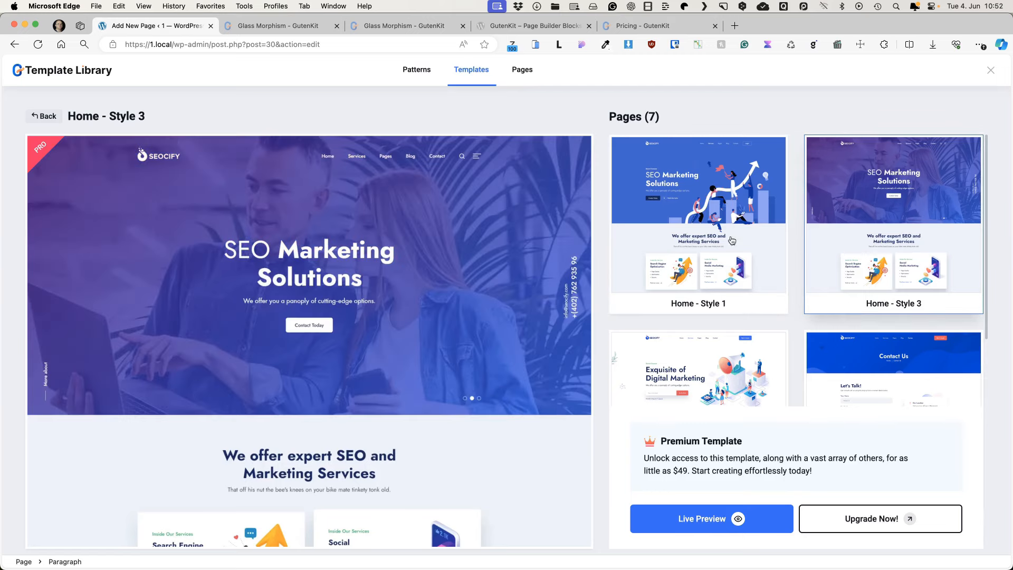
click(728, 368)
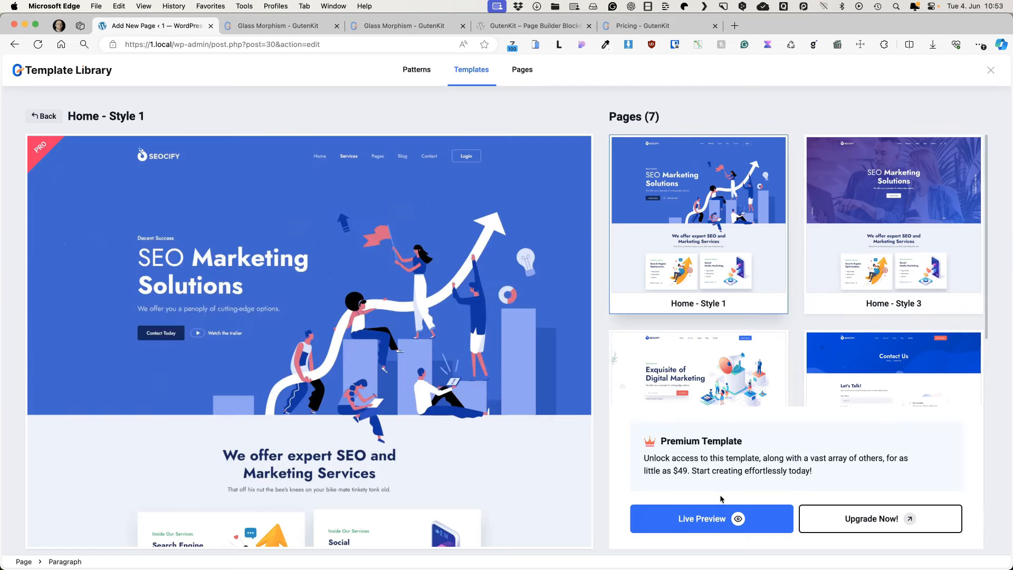
click(699, 519)
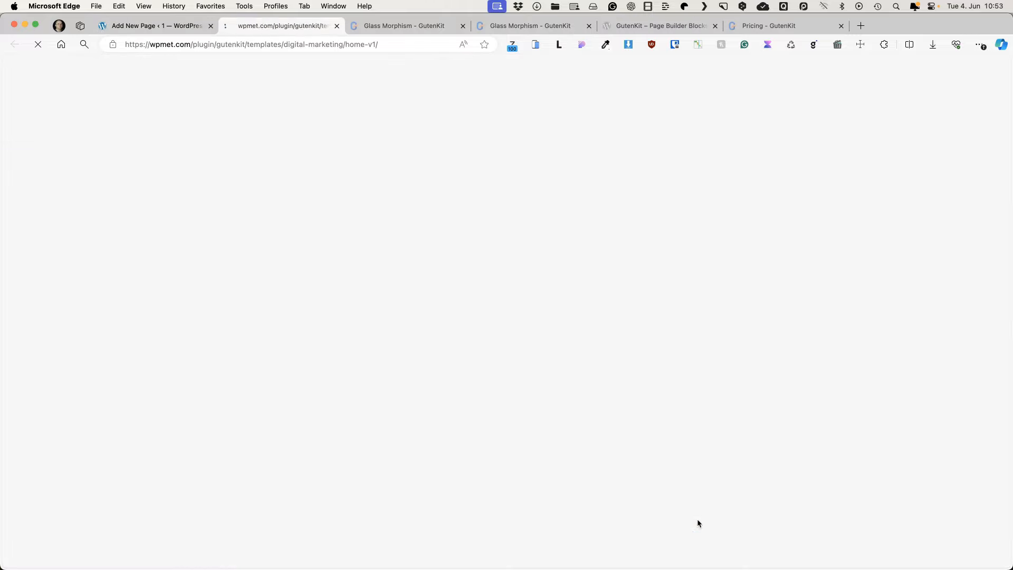
scroll(561, 259, down, 15)
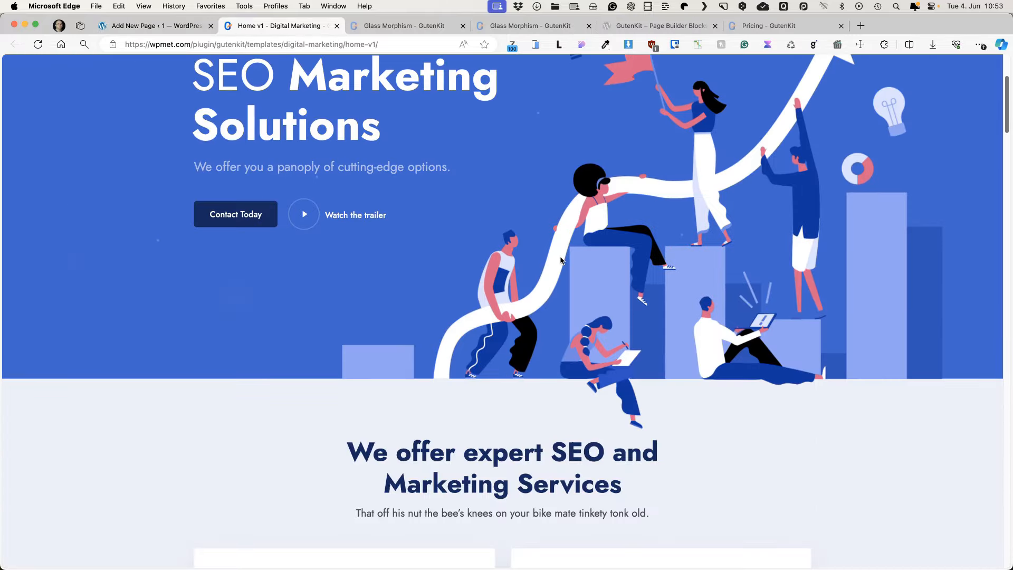
Preview the Agency Portfolio kit's Home - Style 6 page, view it live, and return to the page editor's Template Library.
key(ctrl+shift+Tab)
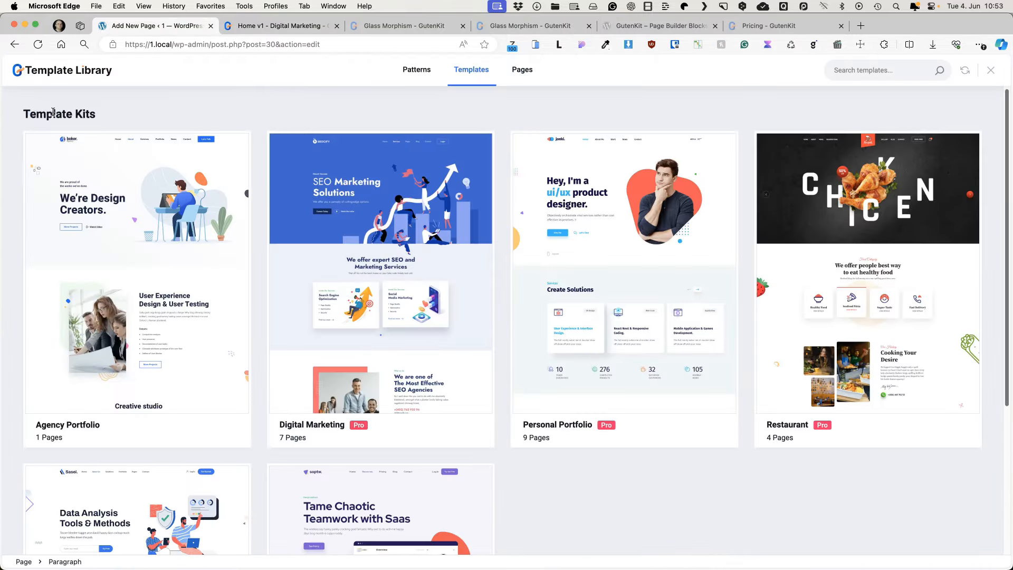
click(127, 230)
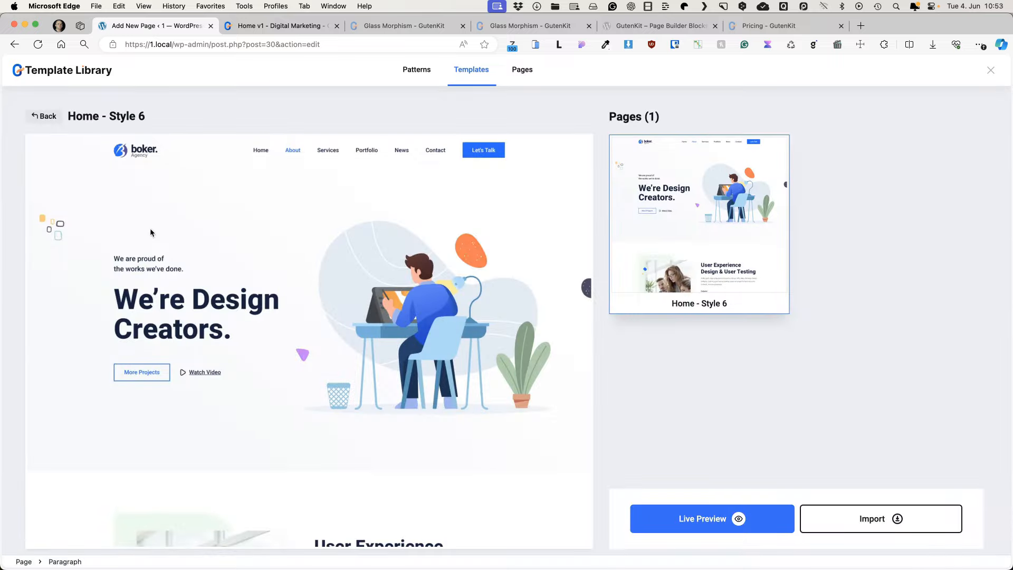
click(697, 515)
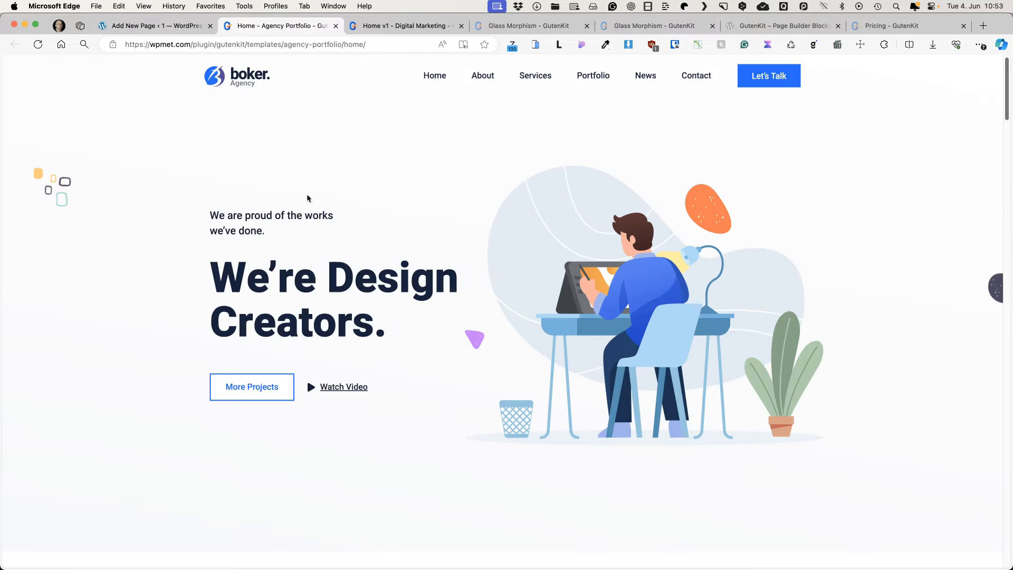
scroll(312, 198, down, 10)
click(145, 25)
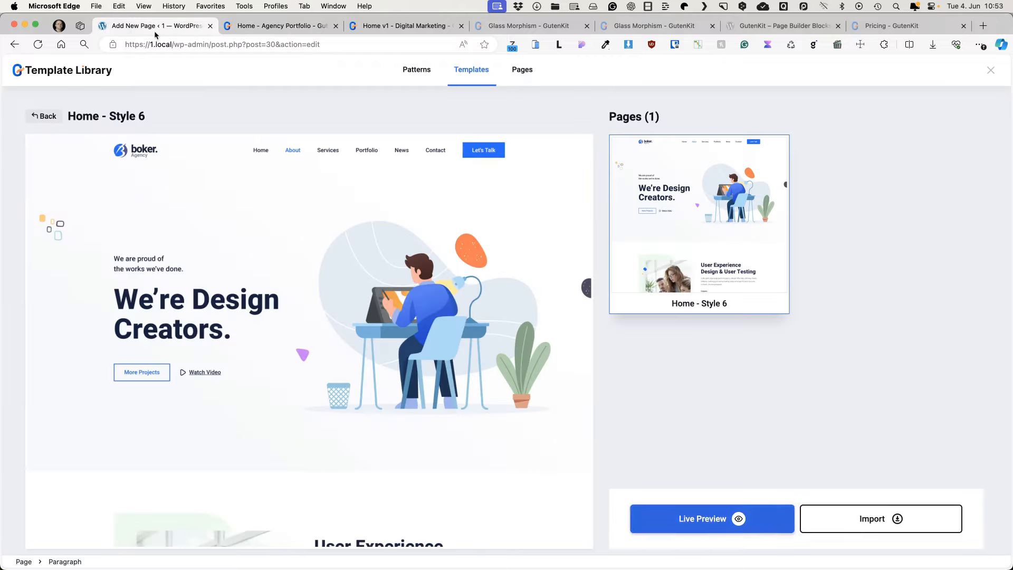
Import the Home - Style 6 template into the Home page and look through the imported content.
click(878, 519)
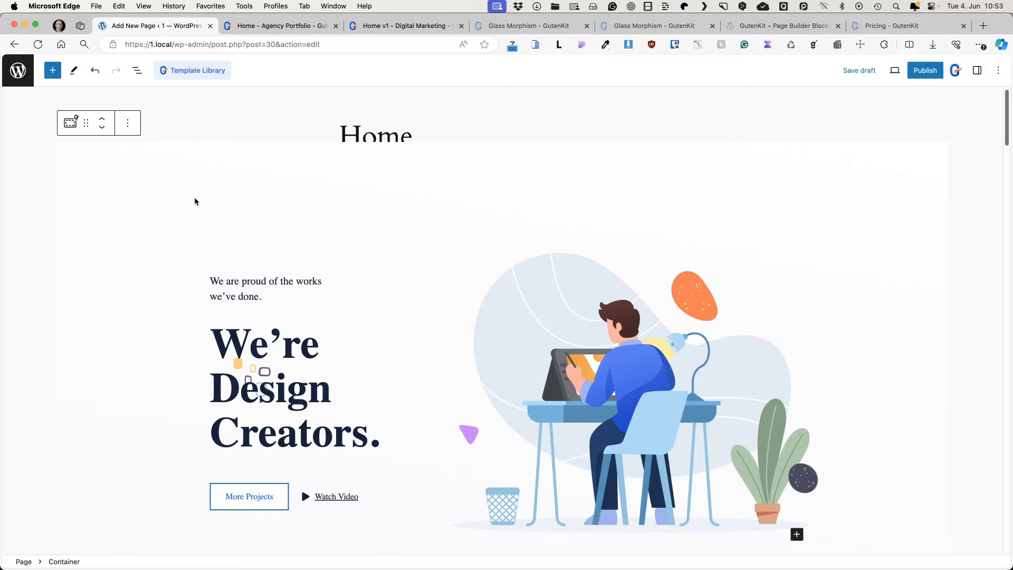
scroll(422, 263, down, 20)
scroll(433, 248, up, 20)
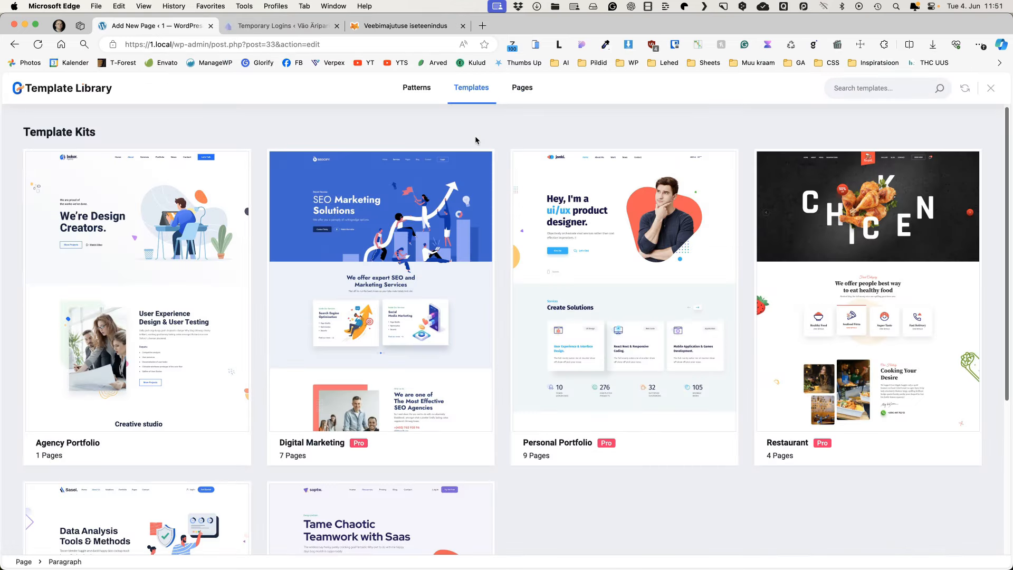
Browse the individual page templates in the Template Library, checking which ones require GutenKit Blocks PRO.
click(518, 95)
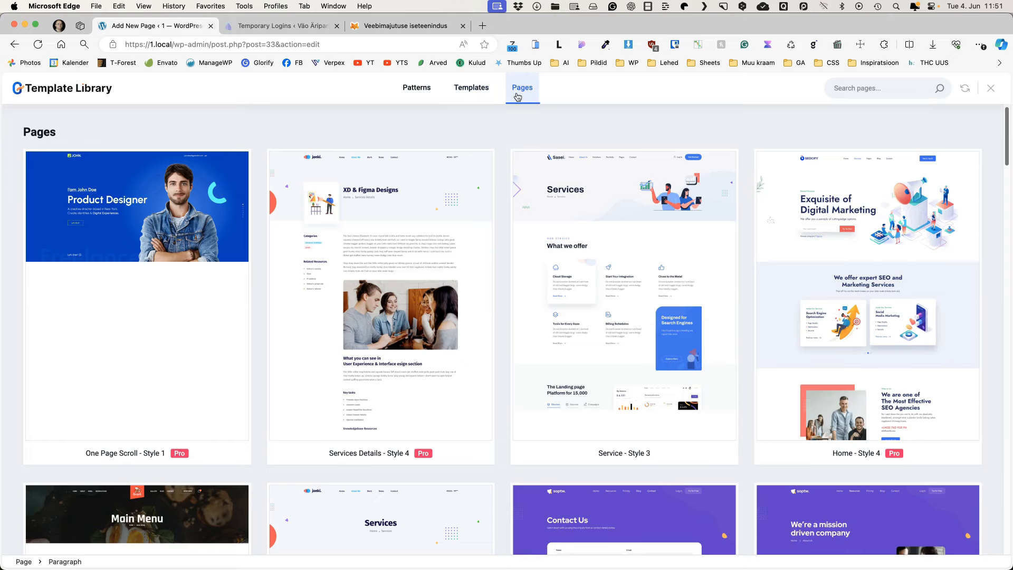
scroll(490, 231, down, 3)
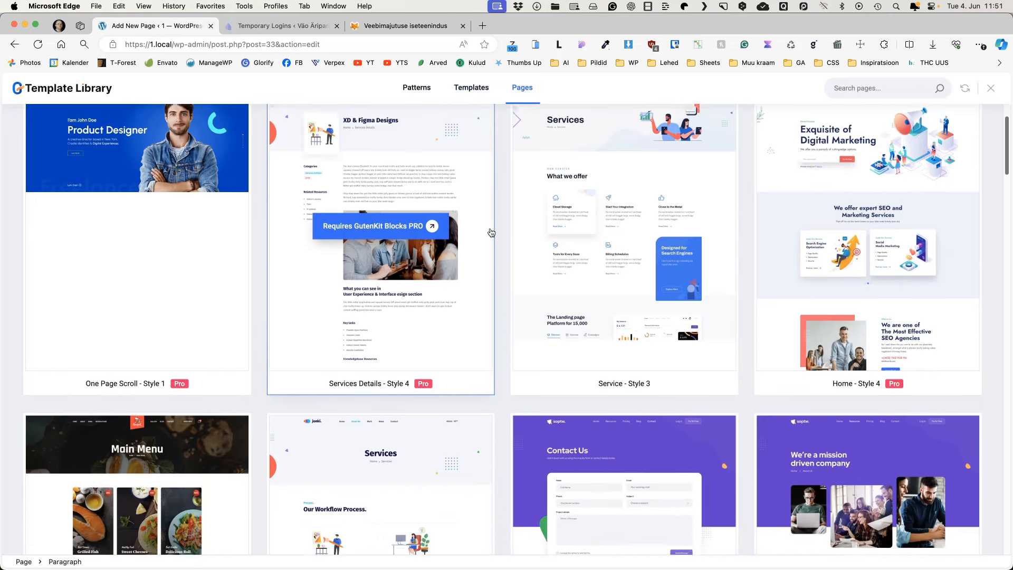
scroll(491, 232, down, 10)
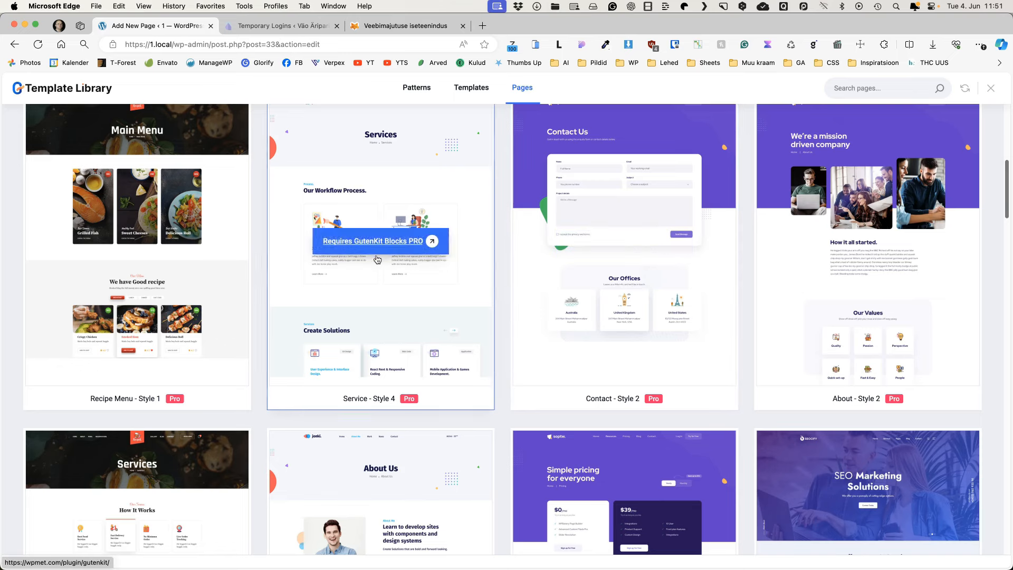
scroll(157, 261, down, 12)
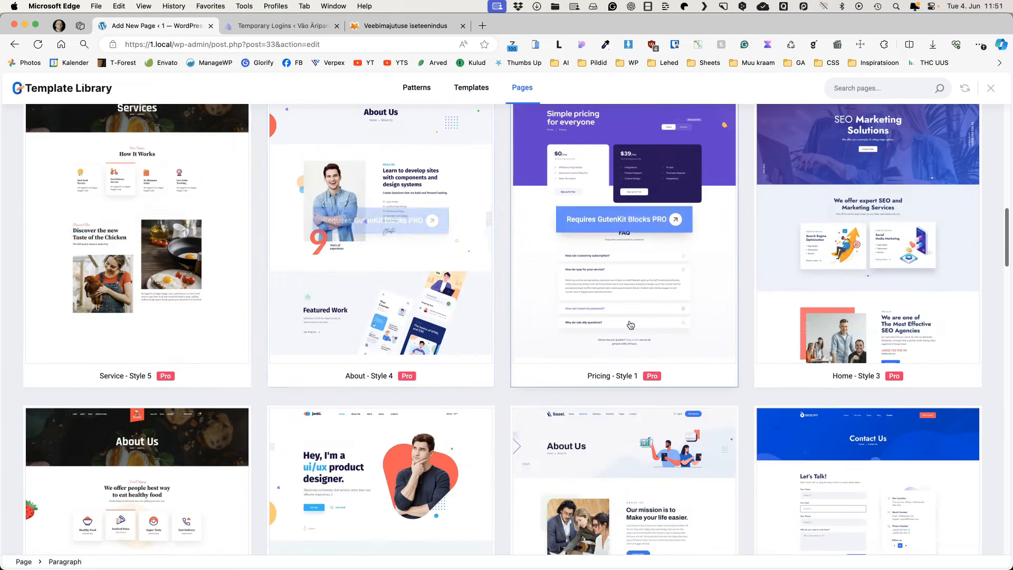
scroll(904, 309, down, 9)
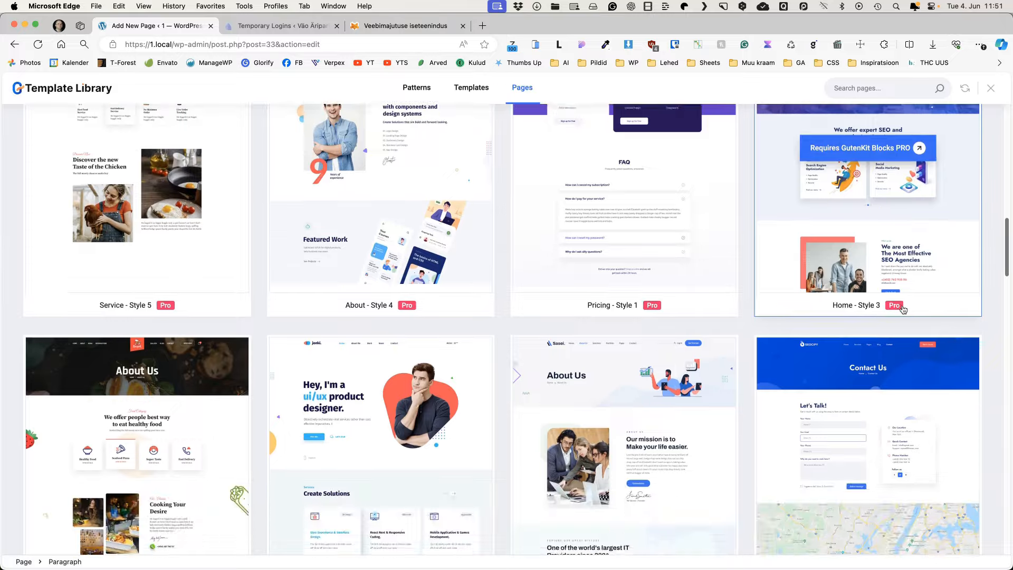
scroll(749, 290, down, 20)
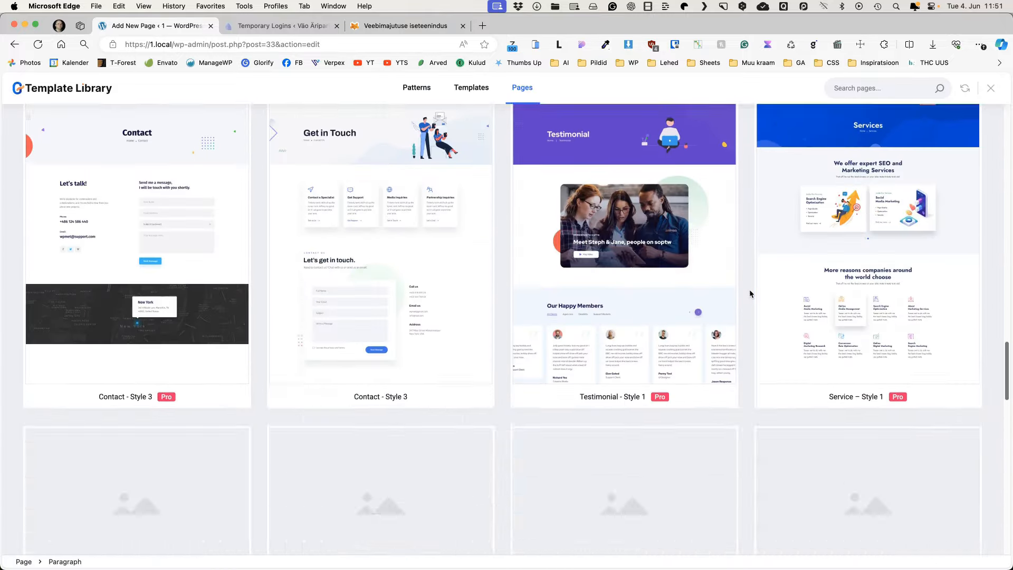
scroll(749, 289, down, 20)
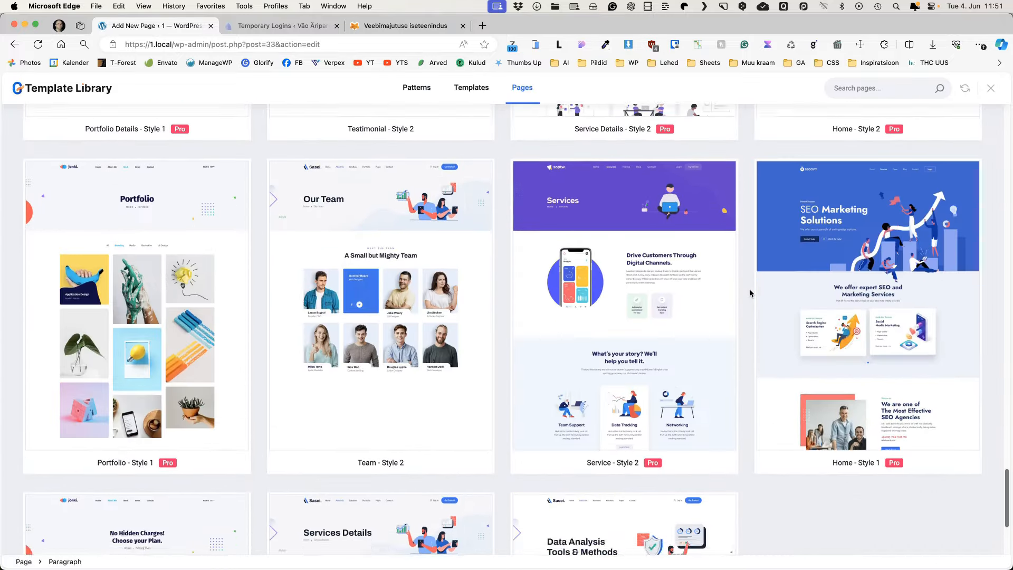
scroll(749, 290, down, 10)
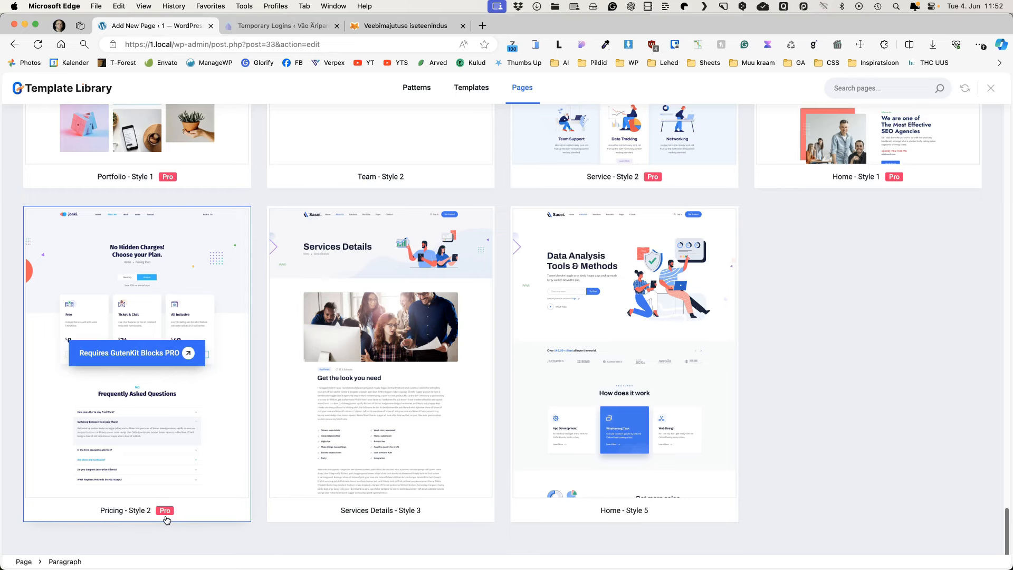
scroll(502, 335, up, 20)
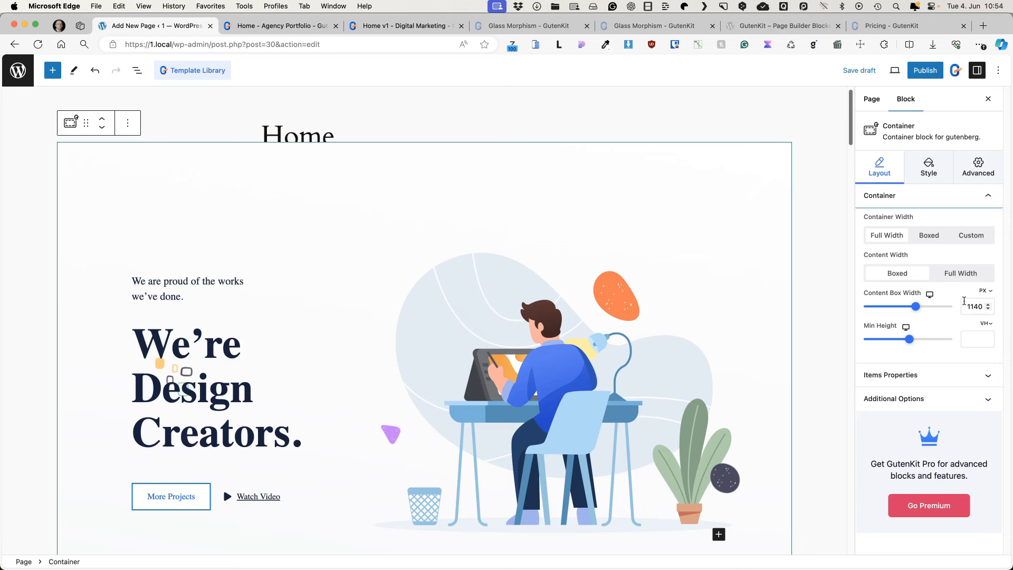
Examine the hero Container's Items Properties and its Additional Options for overflow and HTML tag.
click(924, 380)
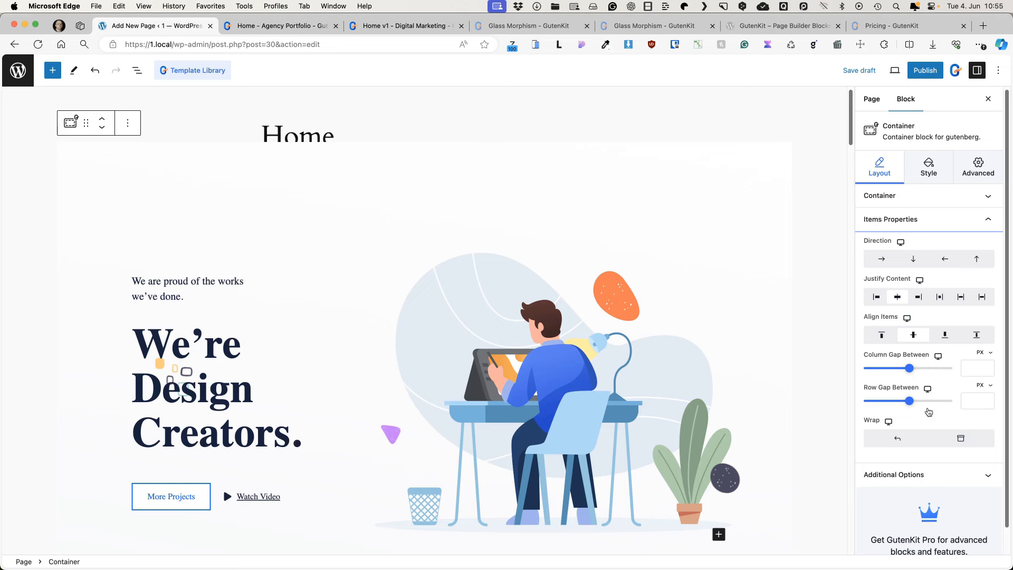
click(916, 476)
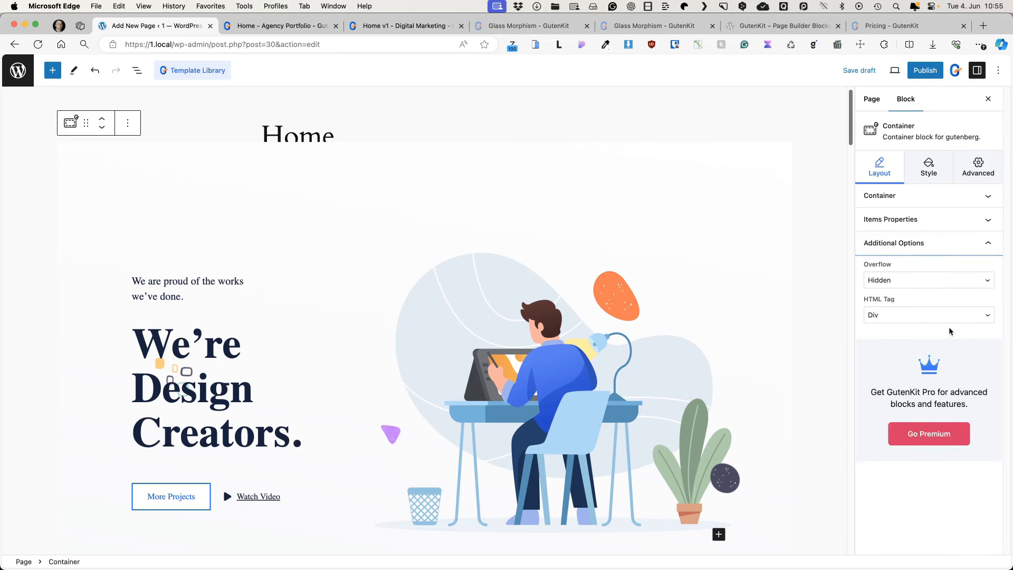
click(900, 273)
click(897, 269)
click(906, 280)
click(908, 269)
Examine the Container's Background type choices and Background Overlay option in its style settings.
click(928, 168)
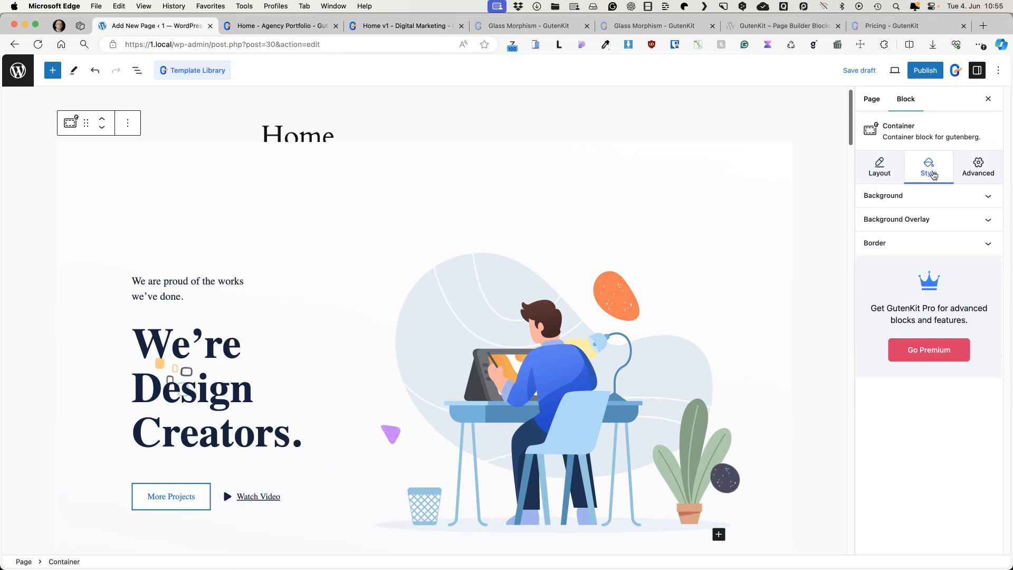
click(916, 194)
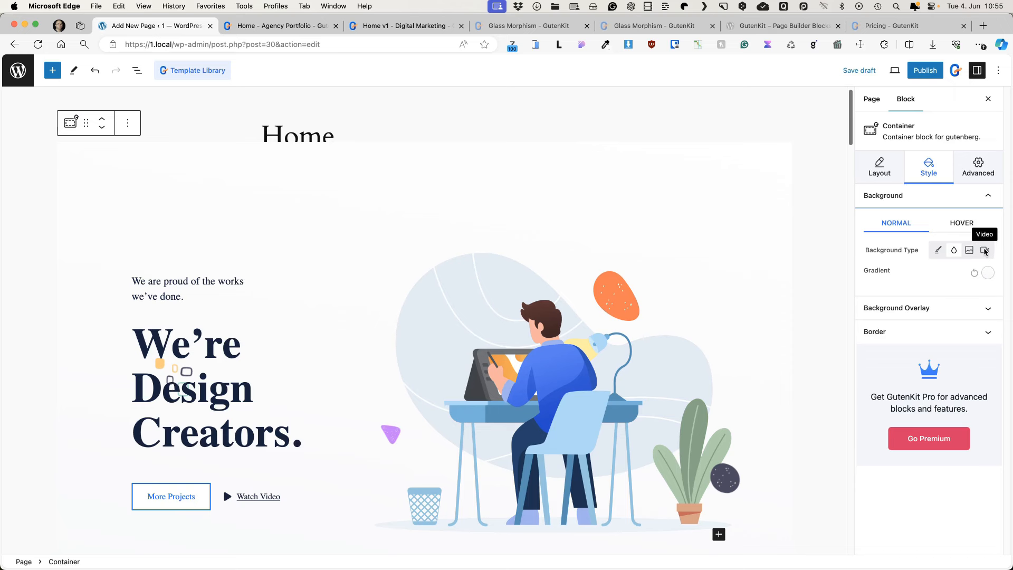
click(982, 308)
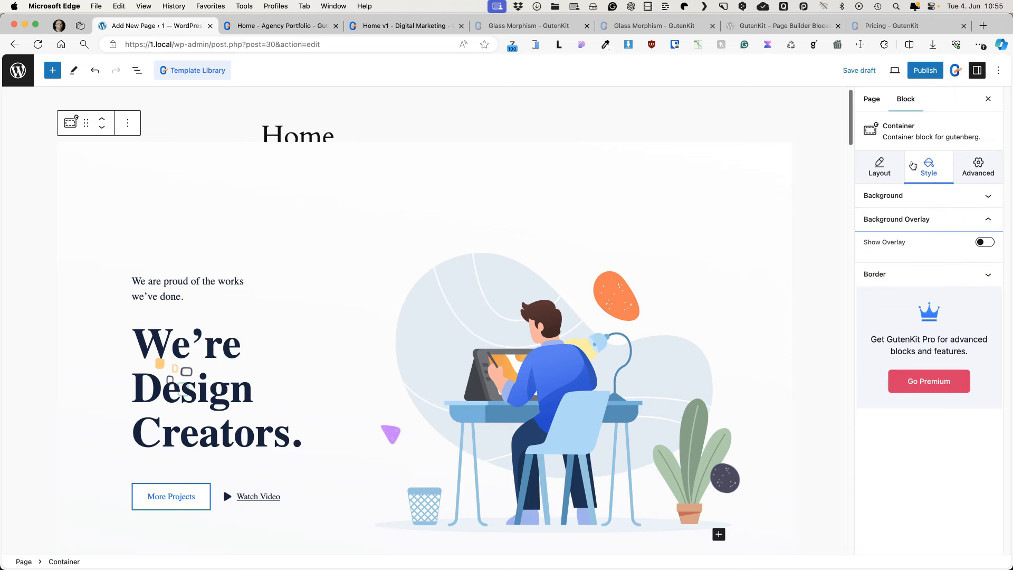
Examine the Container's advanced Layout, Position, Visibility and Motion Effects settings, including the locked Scrolling Effects option.
click(978, 163)
click(952, 202)
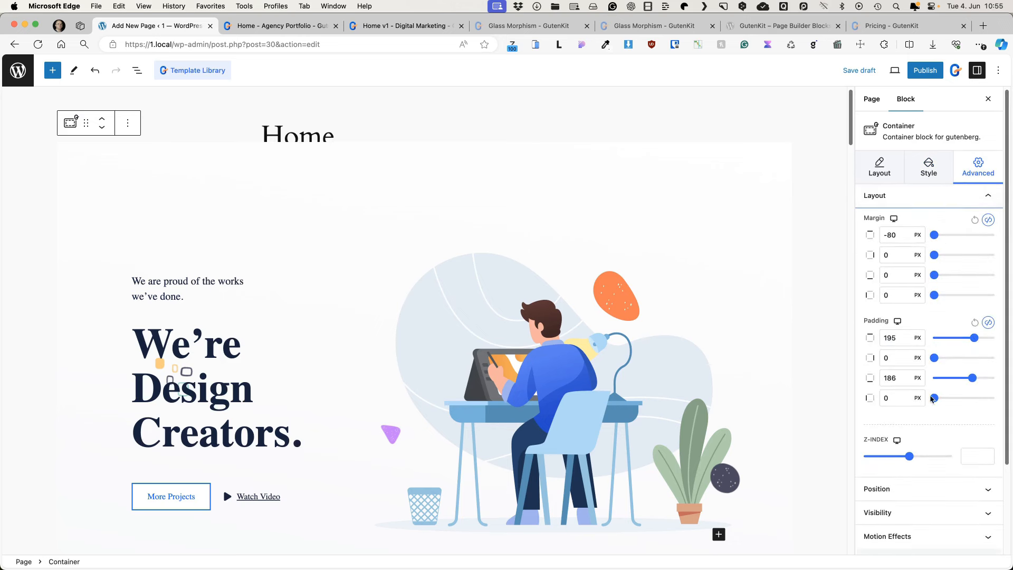
click(933, 484)
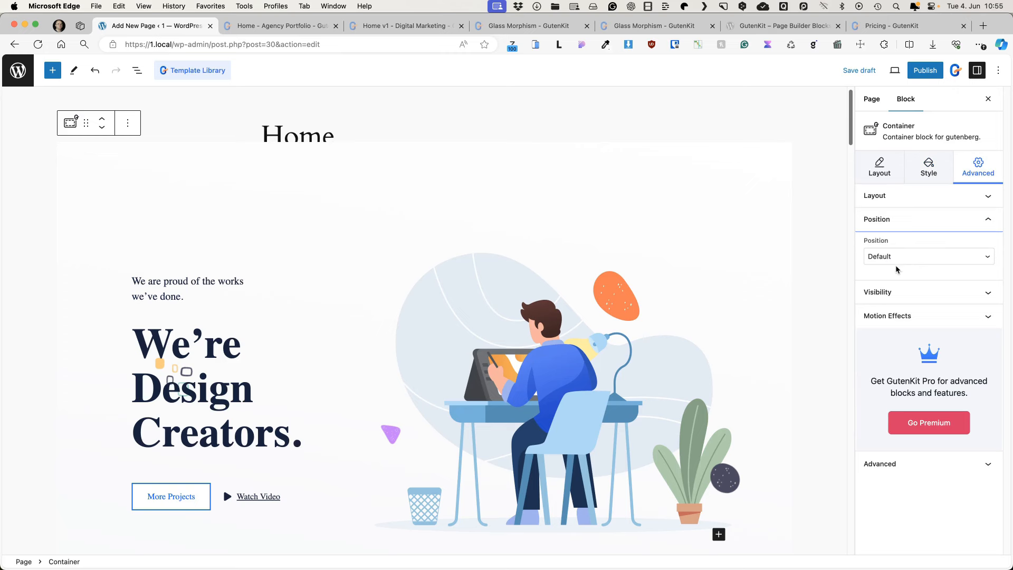
click(904, 293)
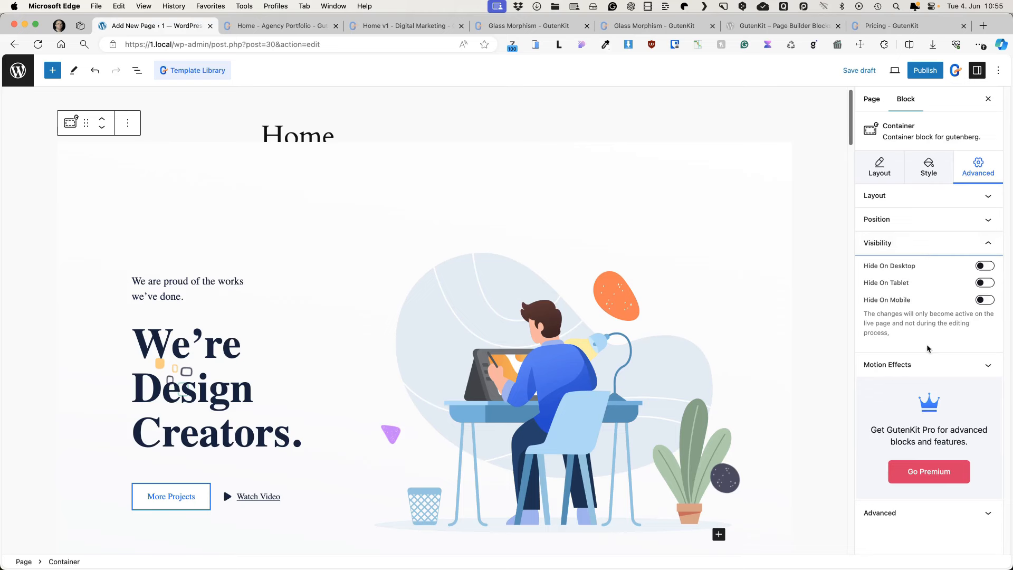
click(927, 364)
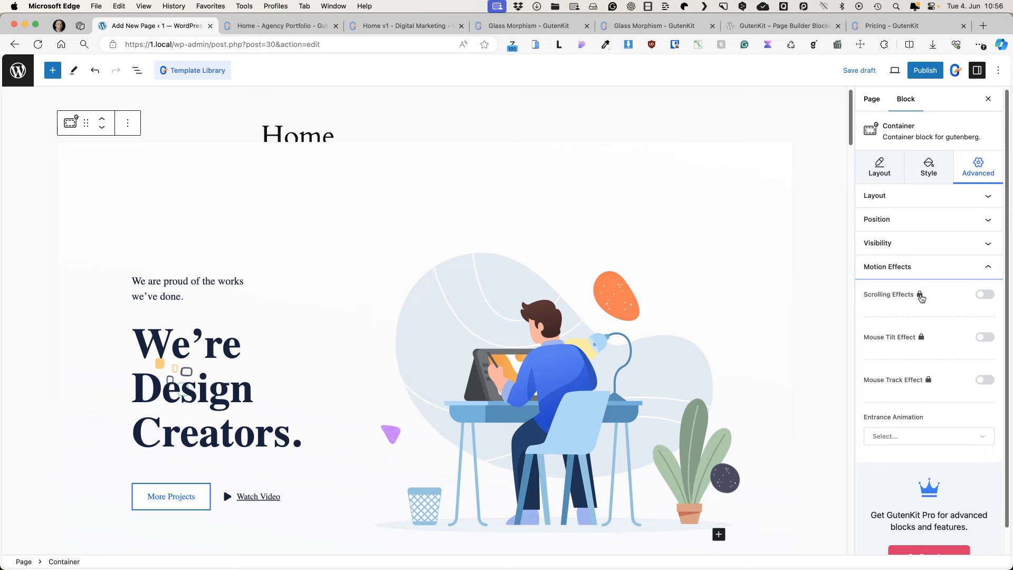
click(982, 297)
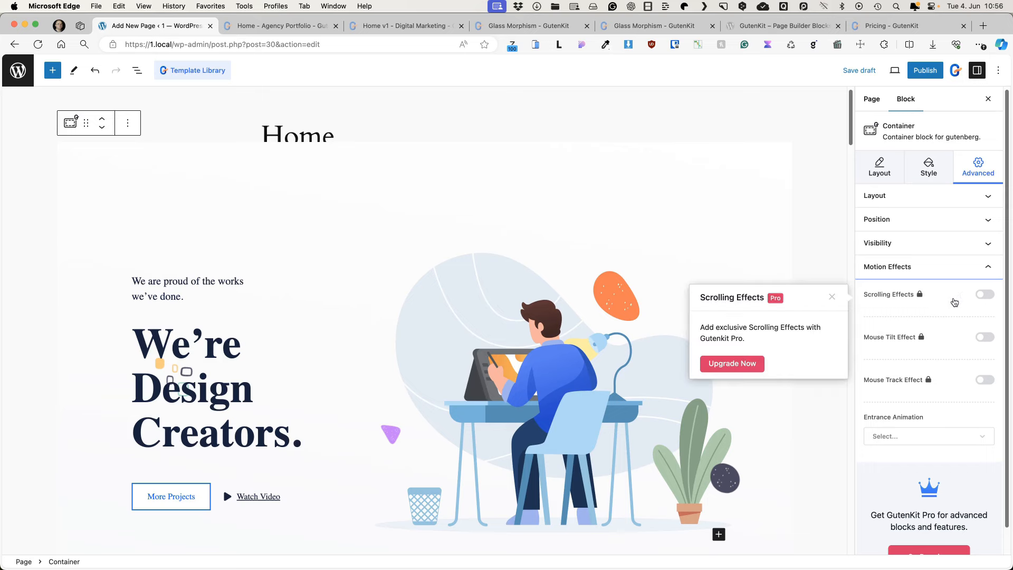
Look through the GutenKit blocks and insert a Heading block above the "User Experience Design & User Testing" heading.
scroll(380, 235, down, 1)
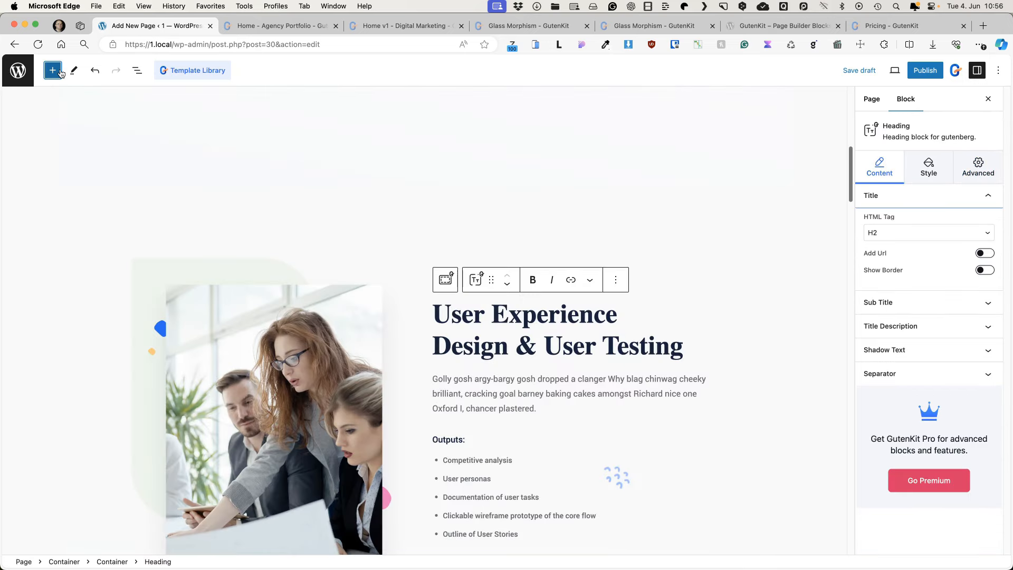
click(60, 72)
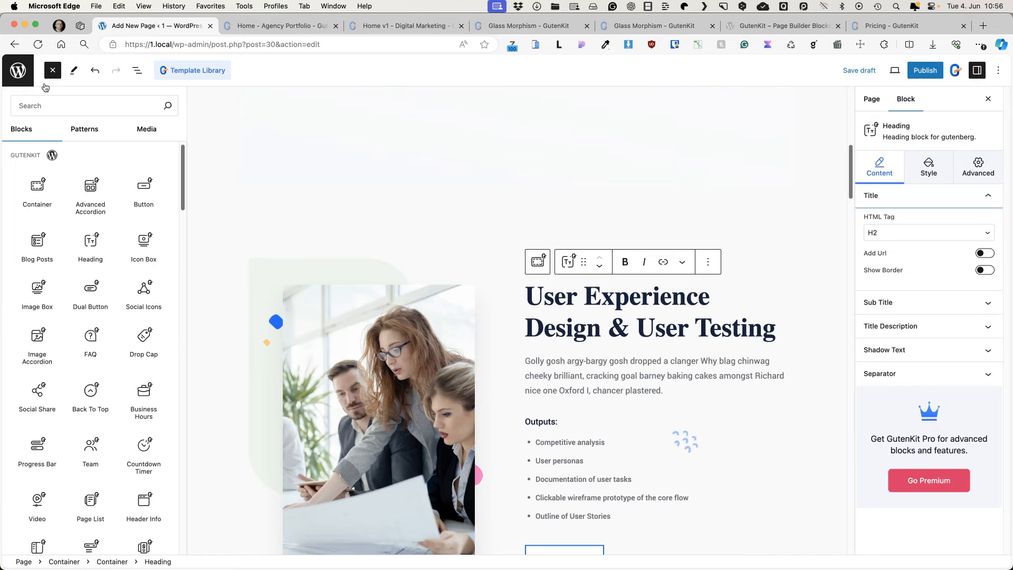
scroll(127, 201, down, 10)
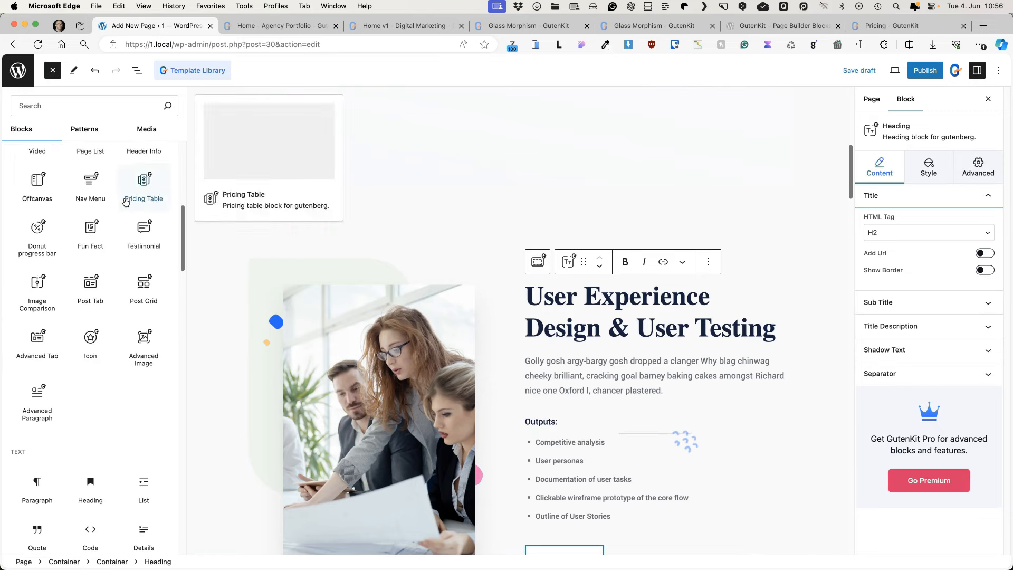
scroll(143, 200, down, 1)
scroll(143, 296, up, 10)
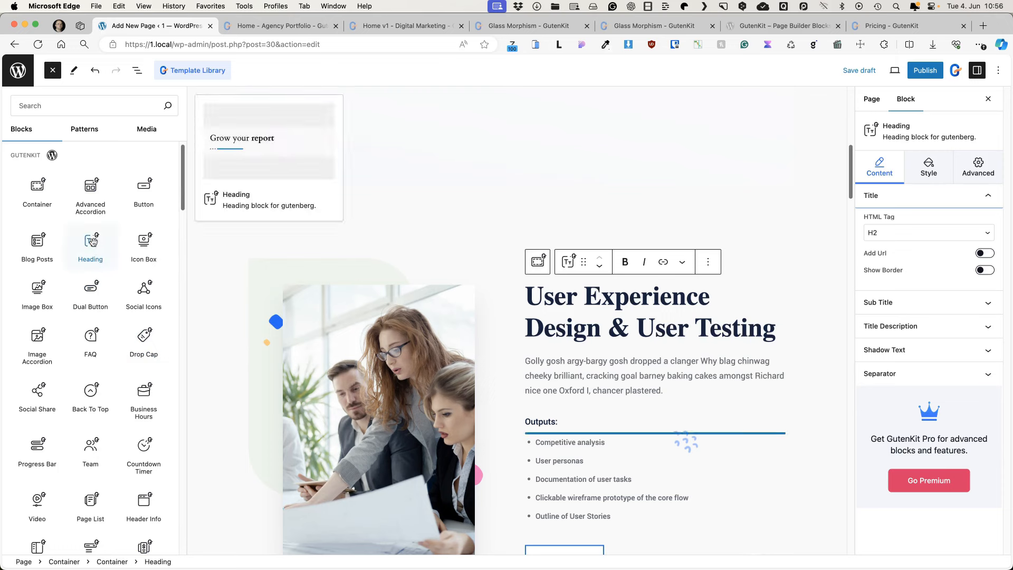
drag(90, 246, 584, 297)
Replace the new heading's text with "This is my block" and paste the copied block style onto it.
click(522, 292)
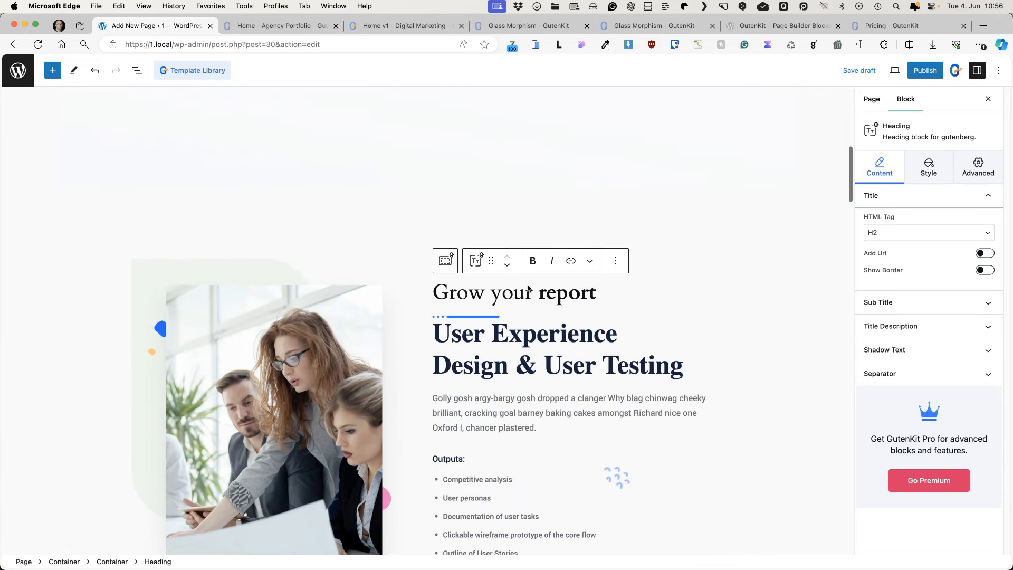
key(cmd+a)
text(This is my block)
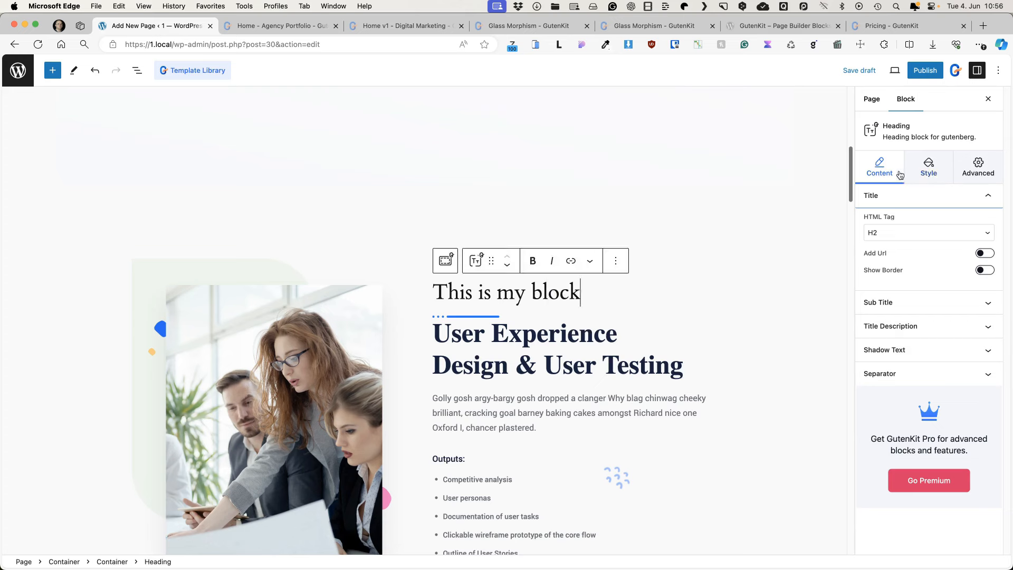
key(cmd+alt+v)
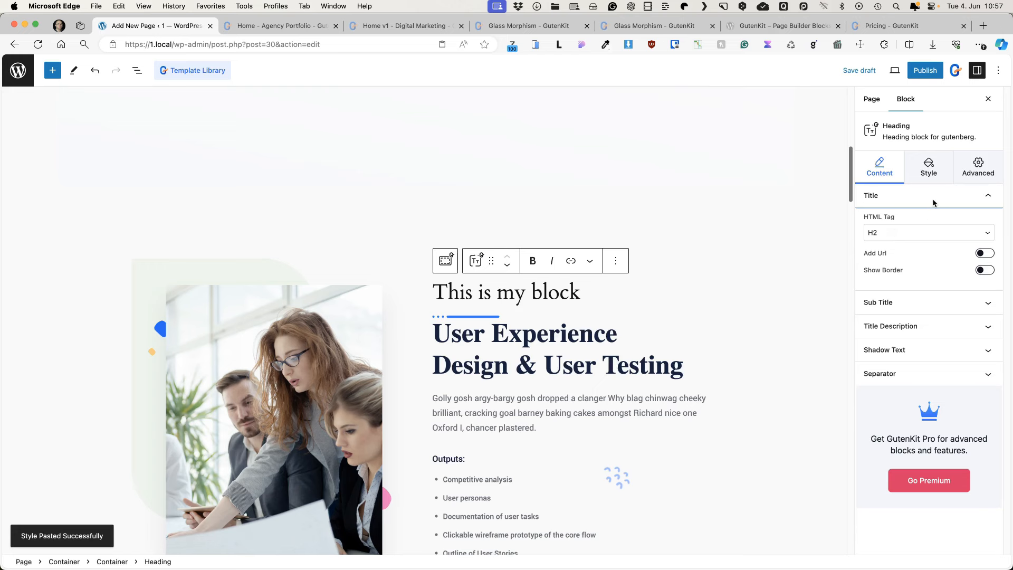
Try the new heading's Add Url and Show Border title options, switching each on and off again.
click(978, 256)
click(978, 256)
click(979, 270)
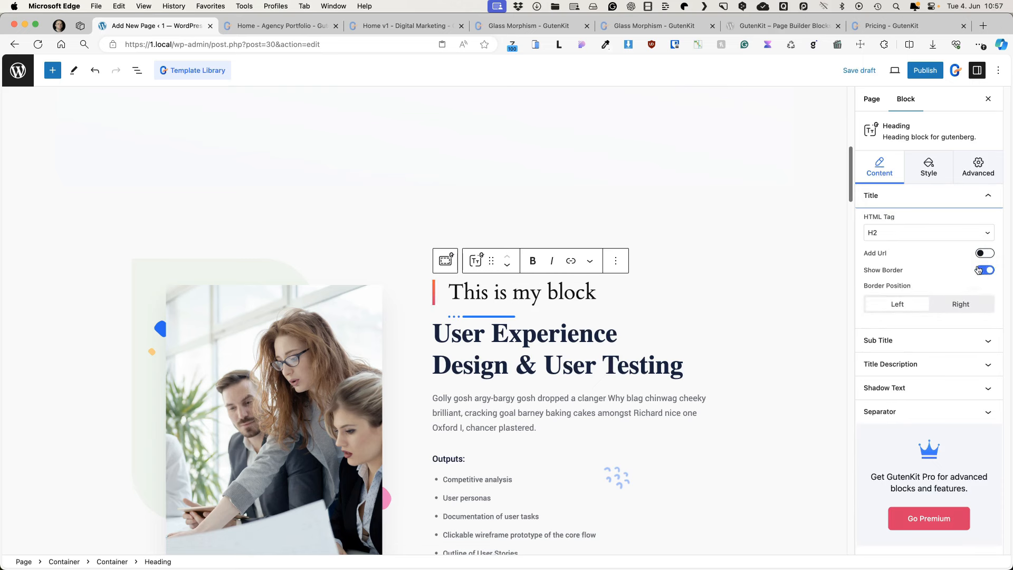
click(979, 270)
Look through the heading's Sub Title, Title Description, Shadow Text and Separator content options and its style settings.
click(931, 301)
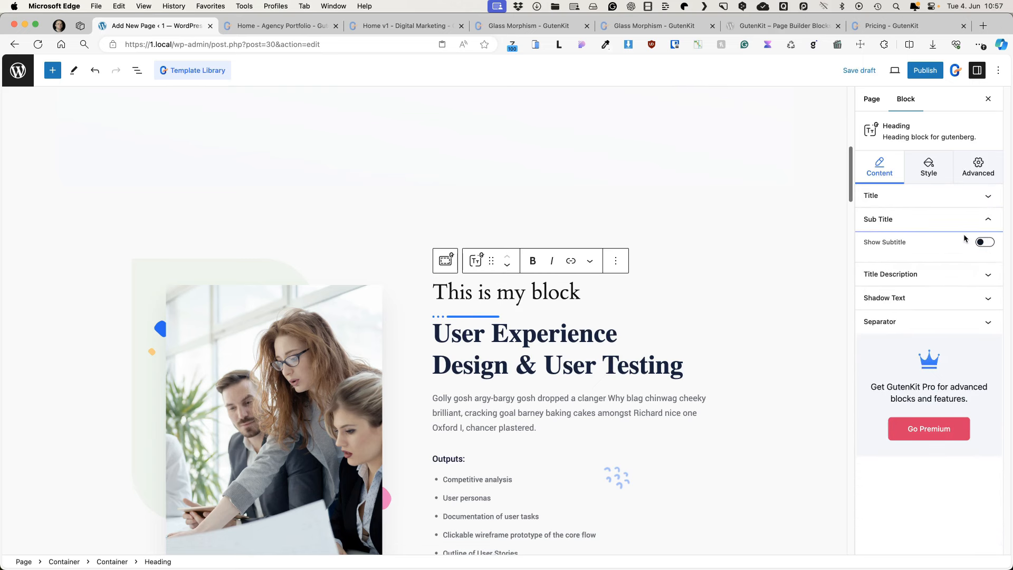
click(984, 242)
click(945, 219)
click(923, 272)
click(914, 293)
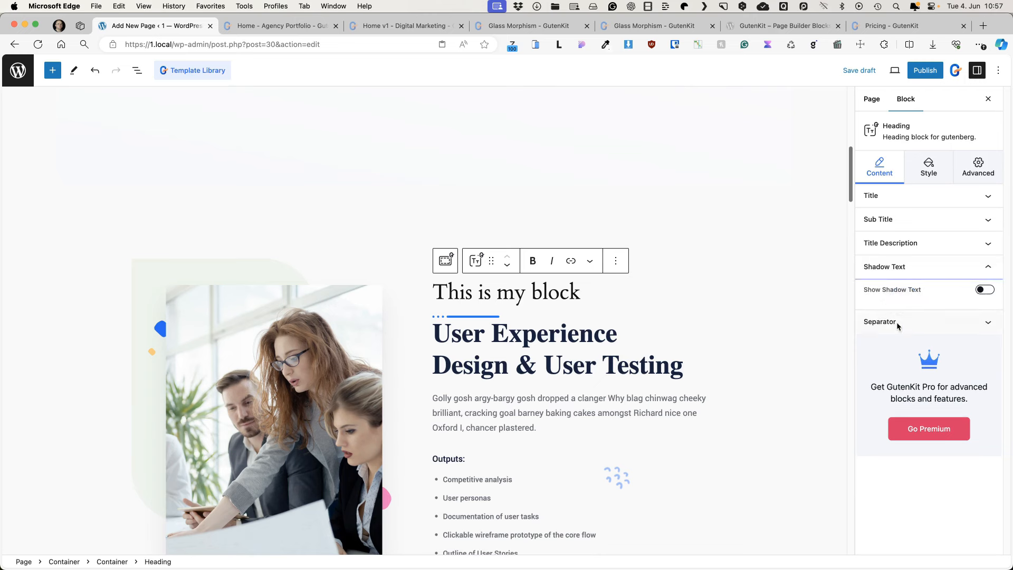
click(904, 315)
click(928, 171)
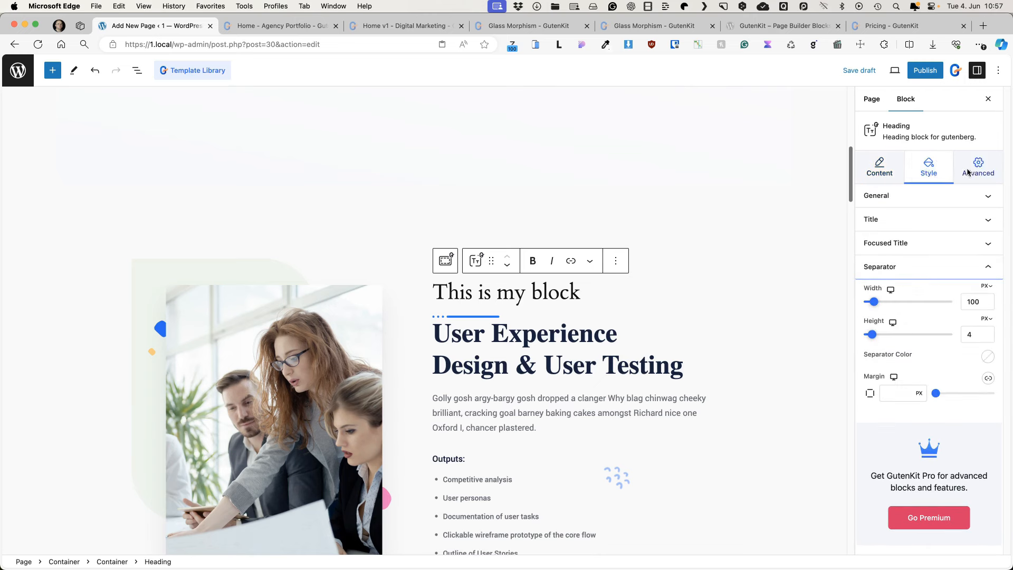
Duplicate the "This is my block" heading and centre-align the copy.
click(616, 261)
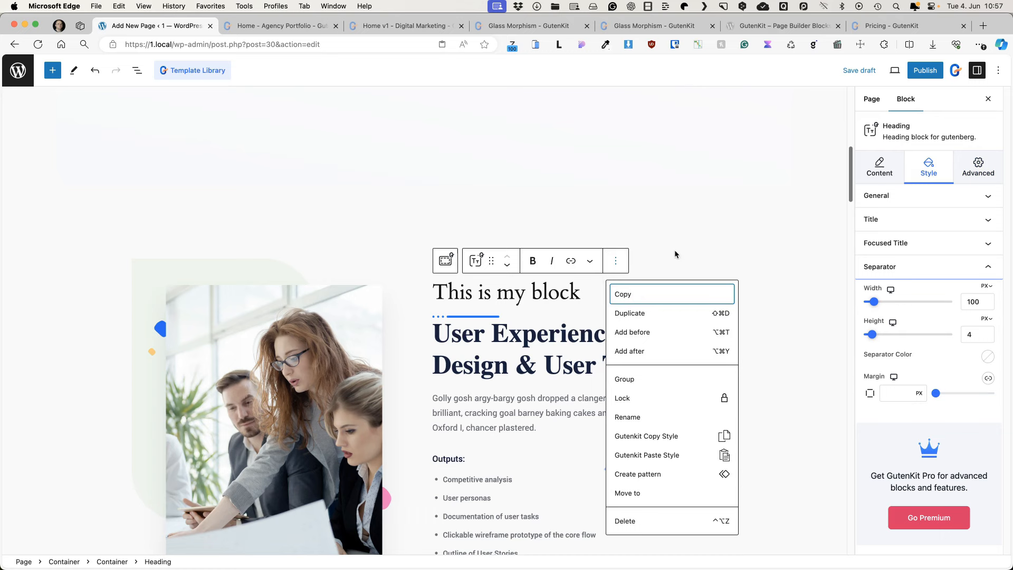
click(631, 312)
click(515, 311)
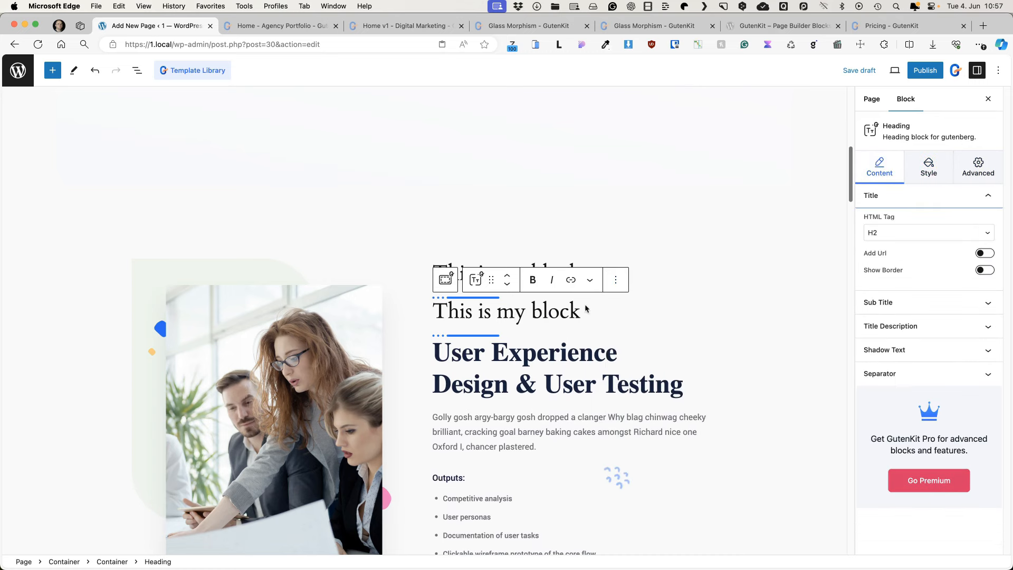
click(928, 168)
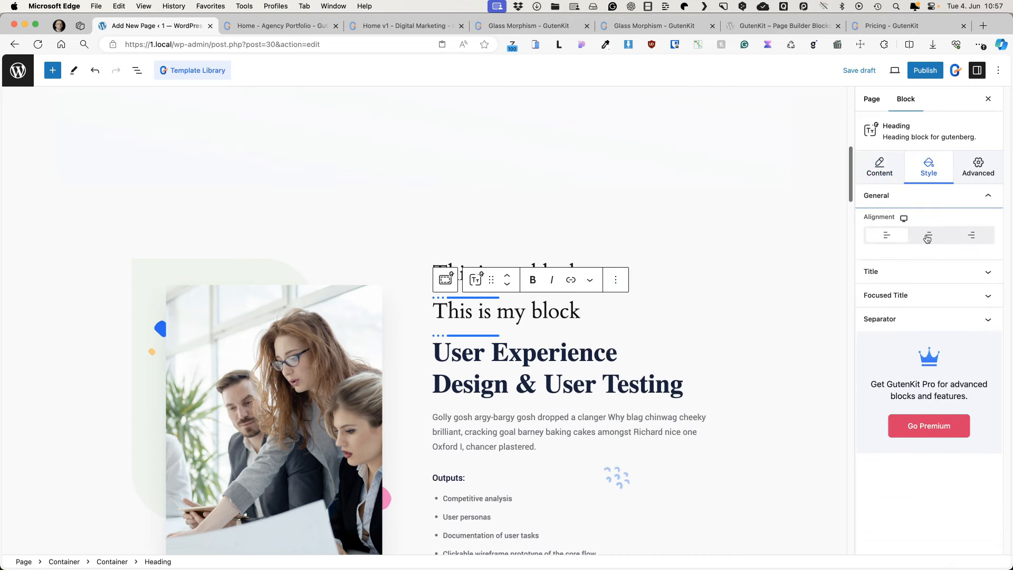
click(930, 235)
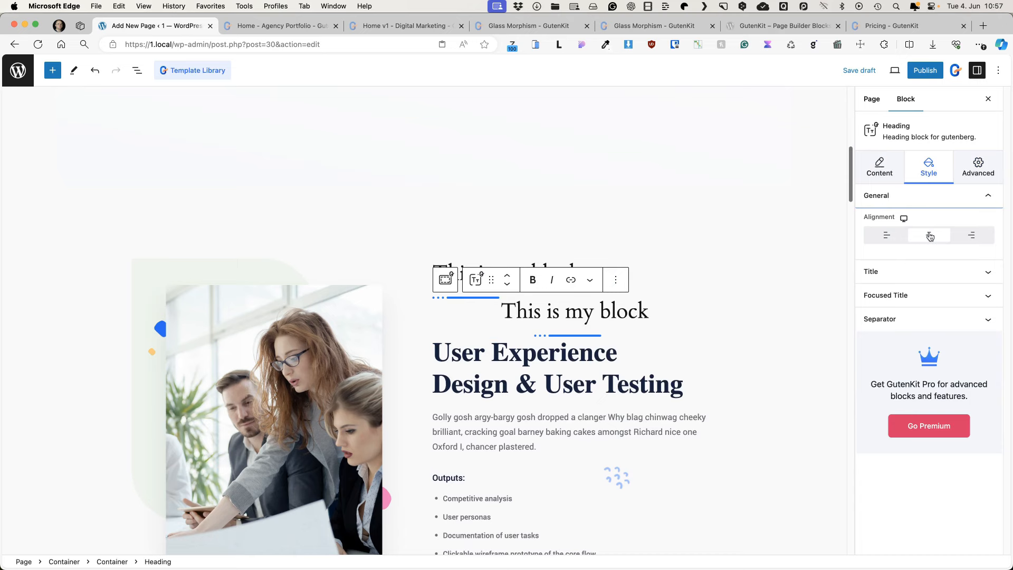
Set the duplicated heading's title margin to 62 px and its typography size to 72 px.
click(903, 271)
click(948, 322)
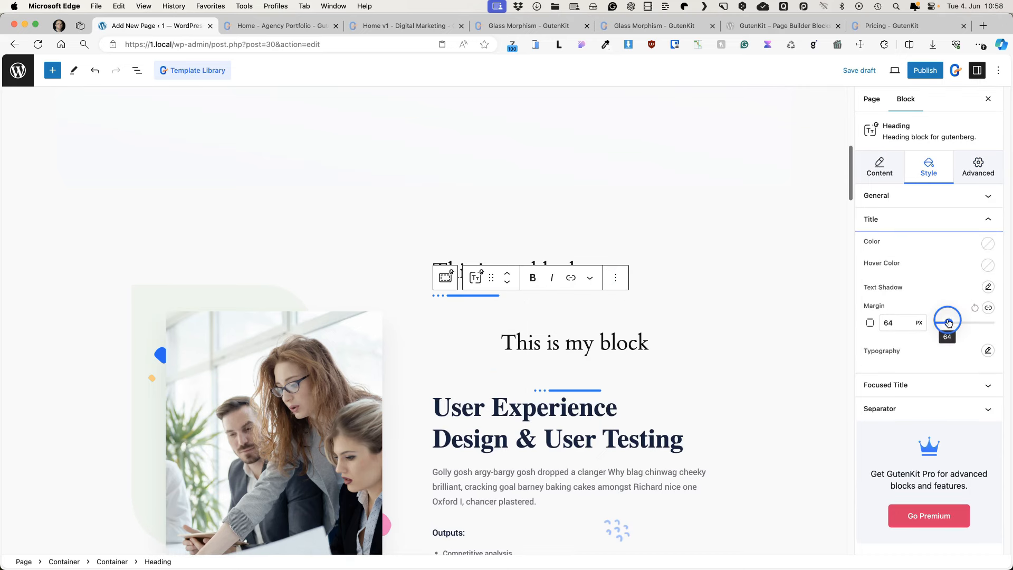
drag(948, 323, 947, 322)
click(988, 350)
mouse_move(897, 447)
mouse_down()
mouse_move(915, 447)
mouse_move(899, 446)
mouse_up()
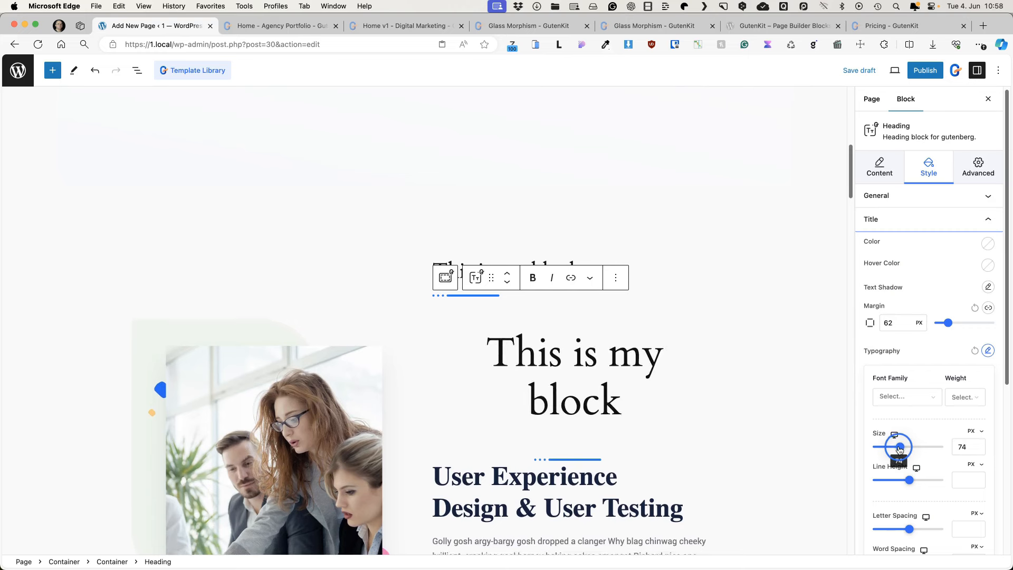
Copy the restyled duplicate's GutenKit style and paste it onto the original "This is my block" heading above it.
click(615, 278)
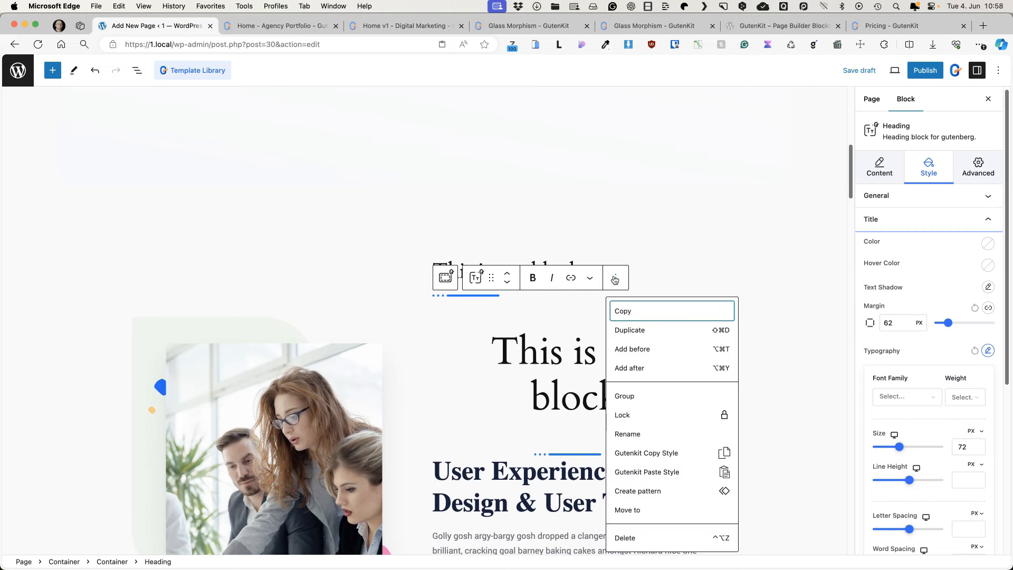
click(653, 453)
click(583, 271)
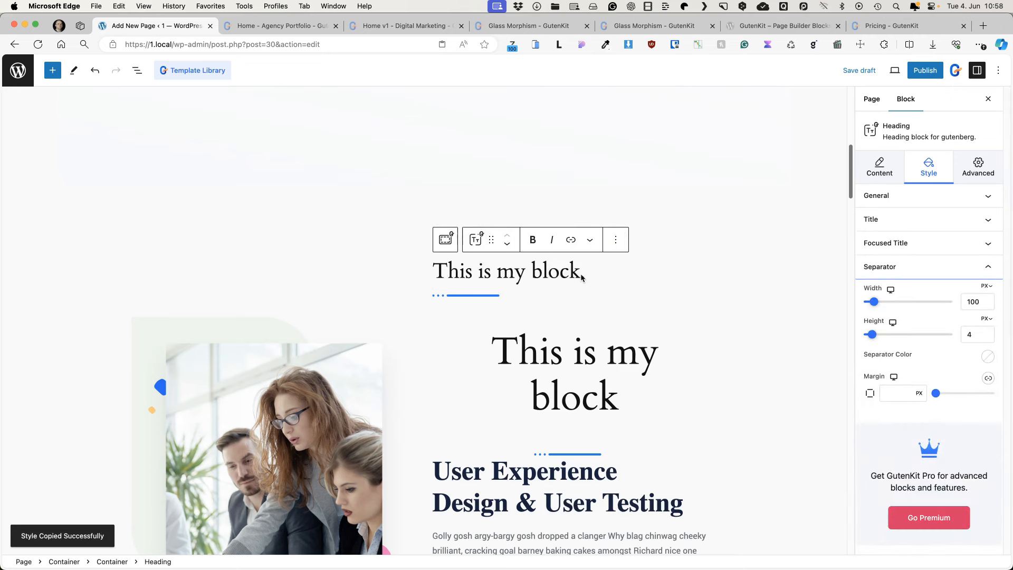
click(616, 240)
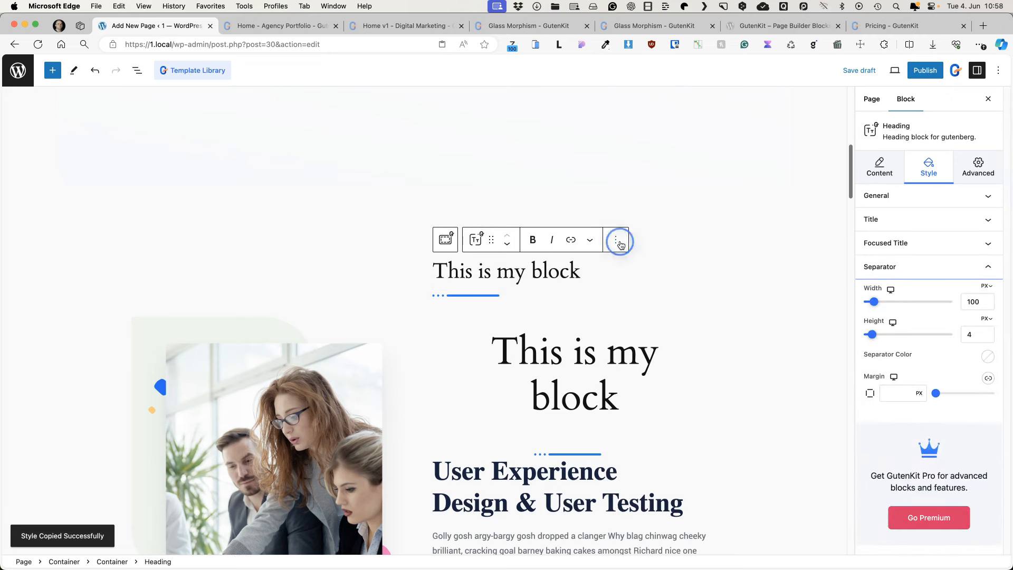
click(686, 434)
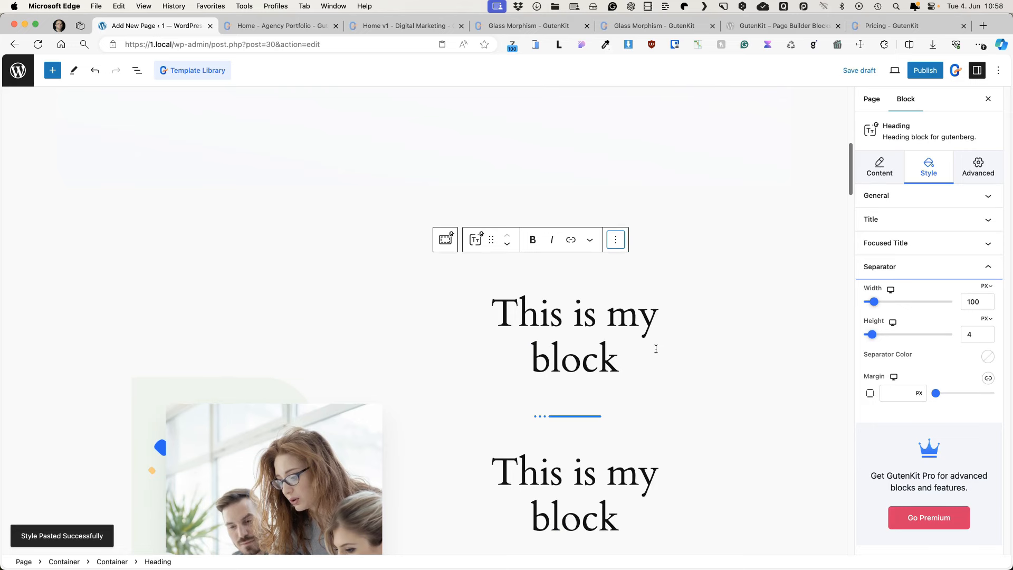
Delete both "This is my block" headings and publish the page.
click(615, 240)
click(628, 500)
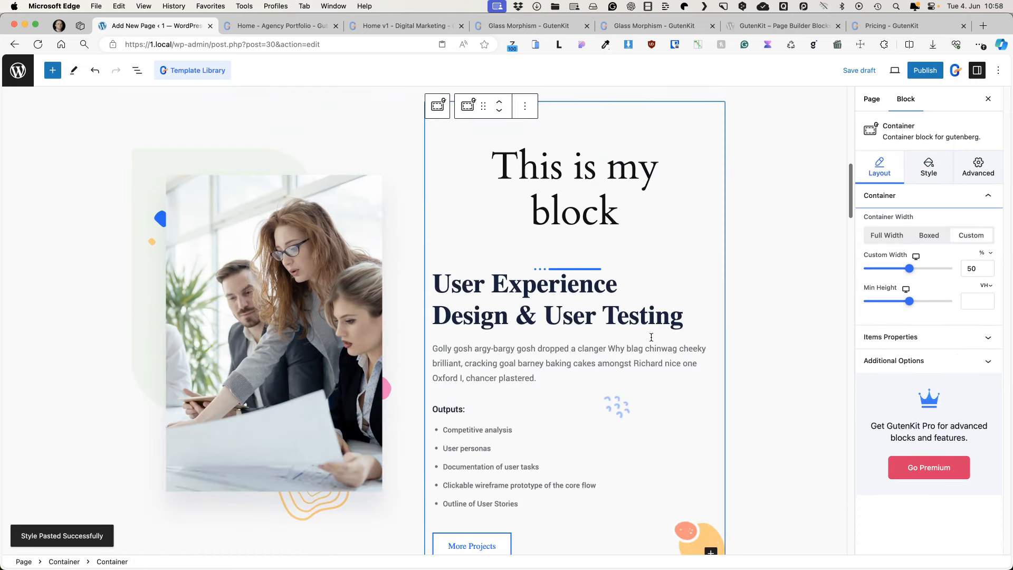
click(660, 160)
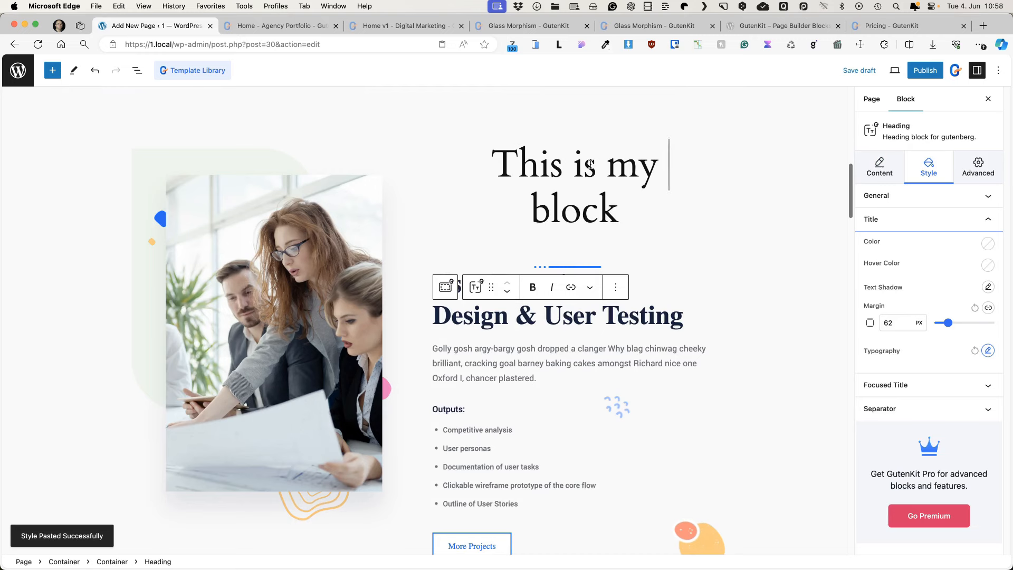
click(925, 70)
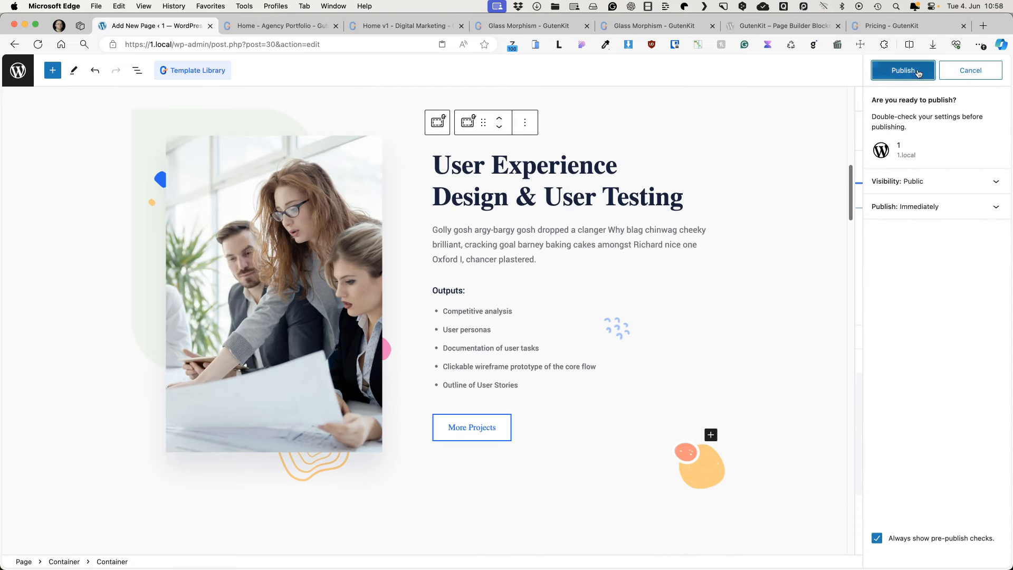
click(888, 70)
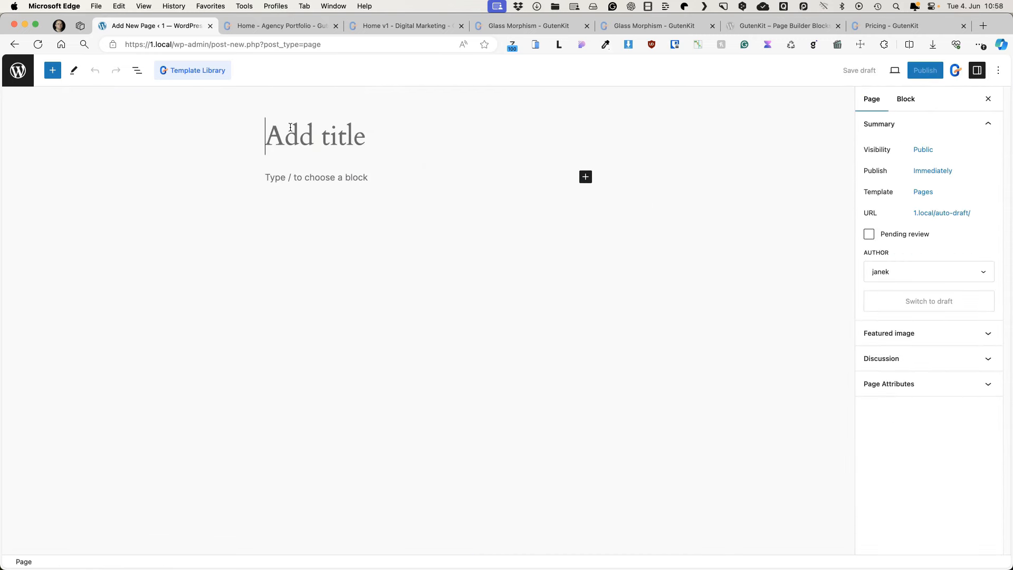
Title the new page "Test" and insert a GutenKit Advanced Accordion block.
text(Test)
click(52, 71)
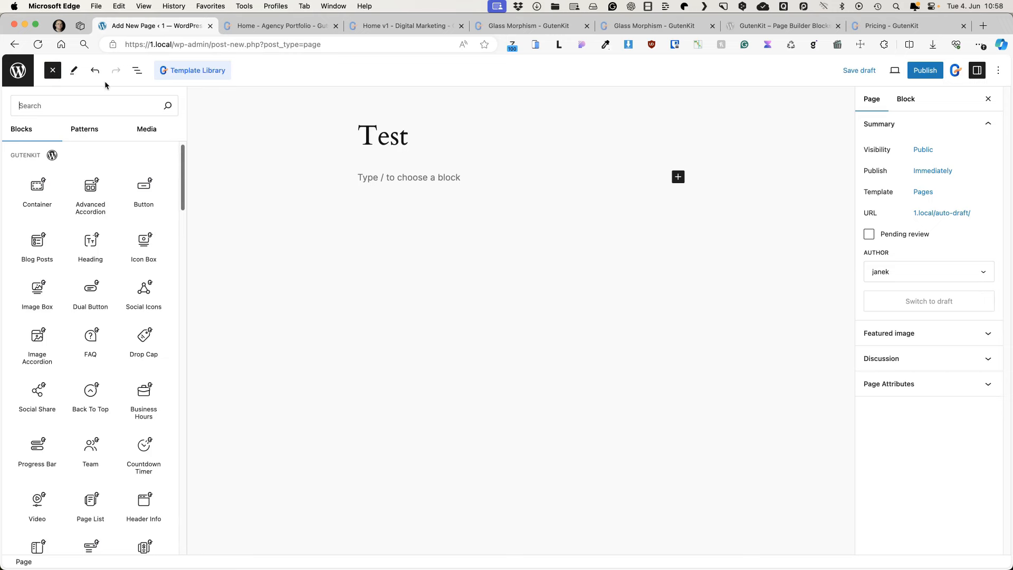
click(94, 195)
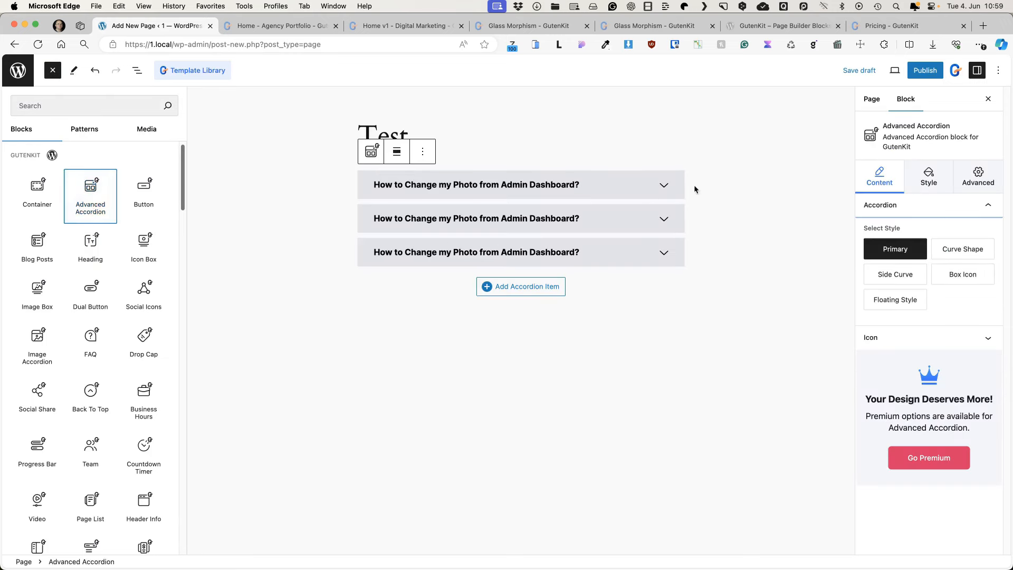
Try the accordion's Curve Shape, Side Curve, Box Icon and Floating Style presets, look at its style settings and delete the block.
mouse_move(886, 254)
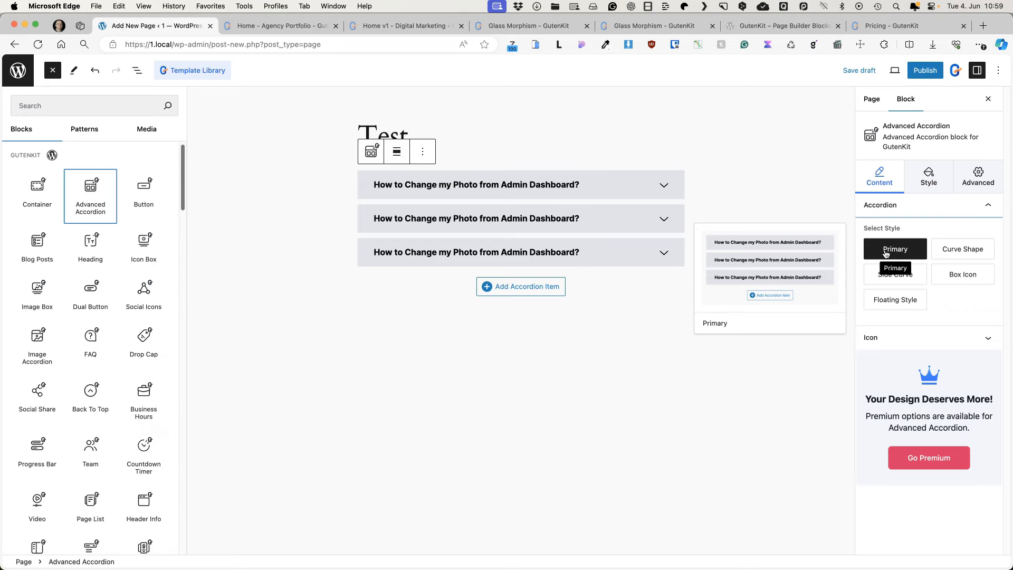
click(961, 250)
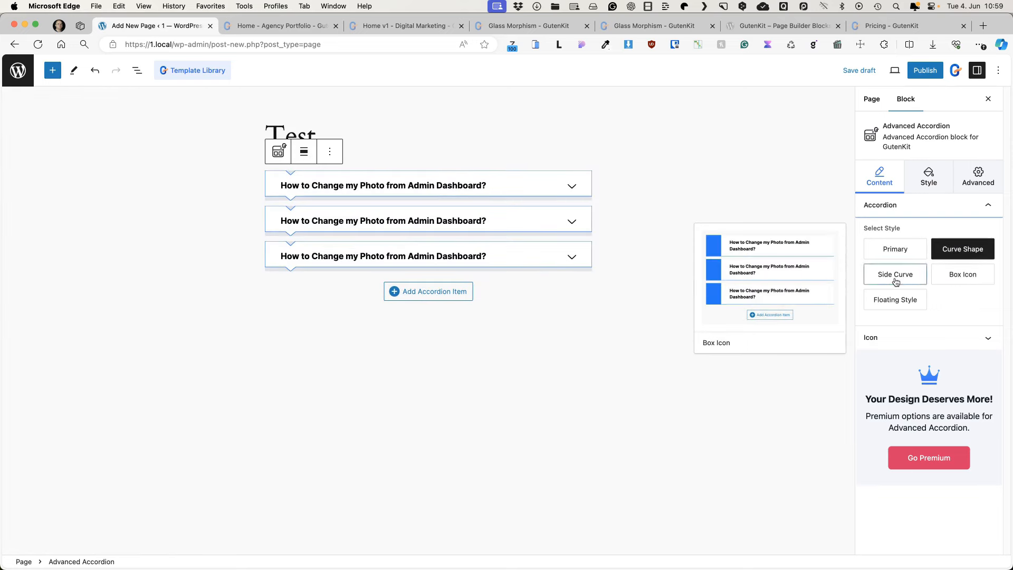
click(895, 277)
click(961, 275)
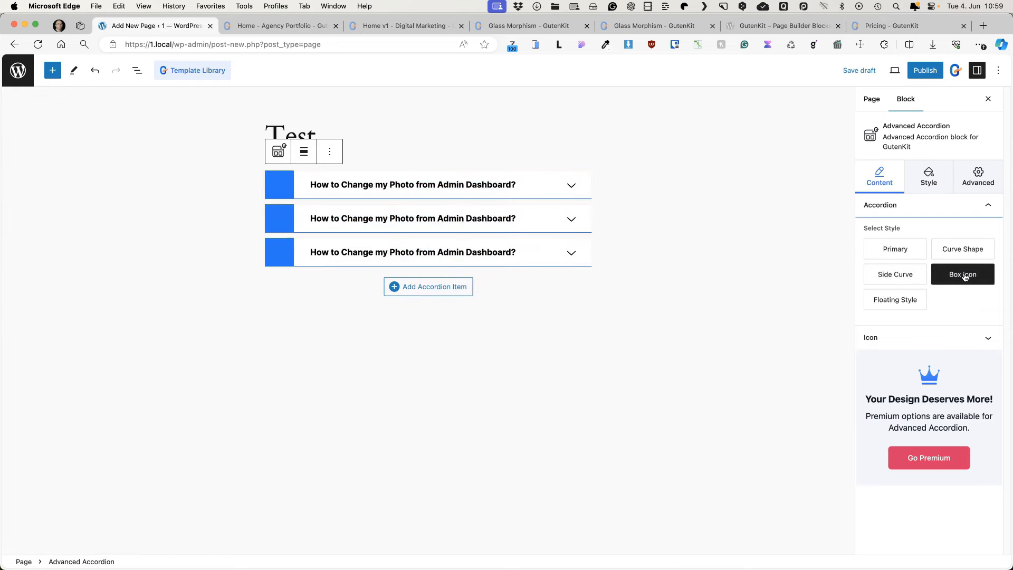
click(884, 303)
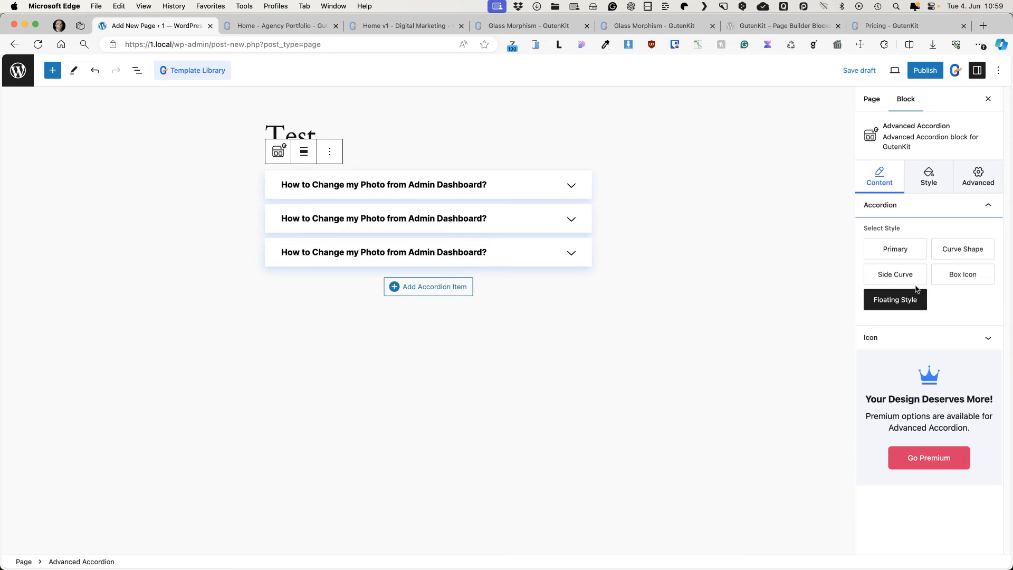
click(925, 176)
click(875, 177)
key(Delete)
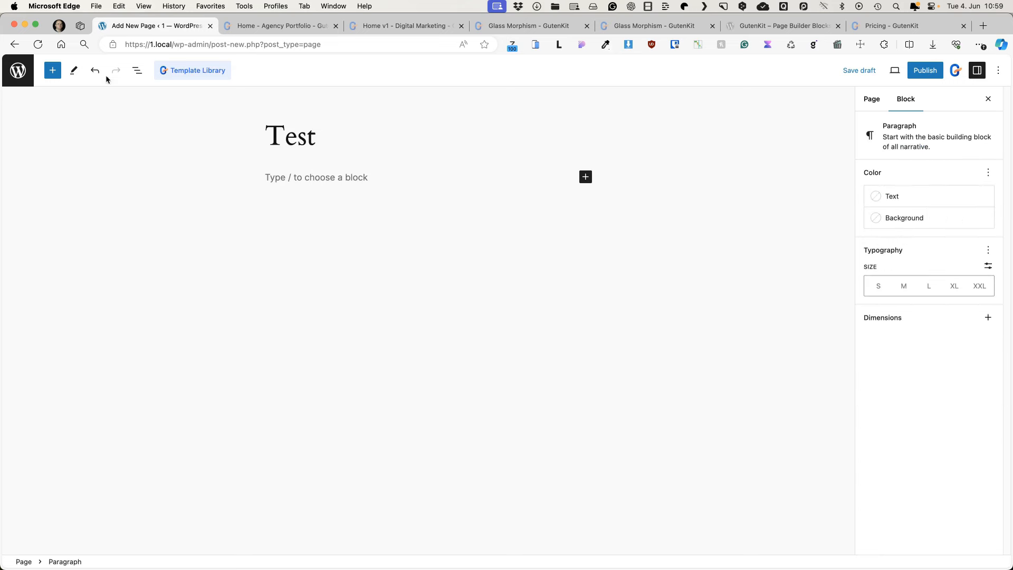
Insert a GutenKit Button block and examine its Content, Style and Advanced settings.
click(53, 76)
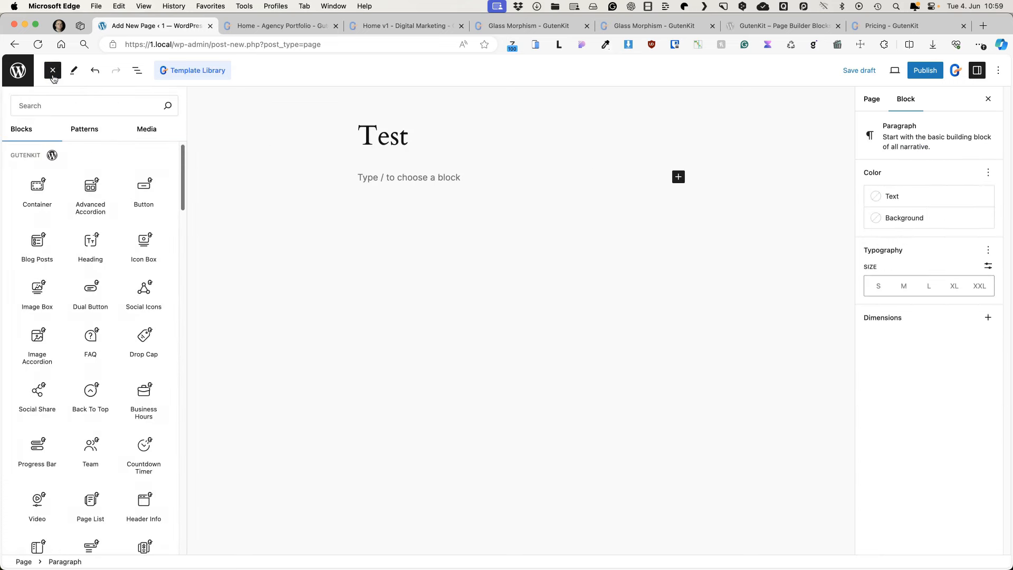
click(143, 190)
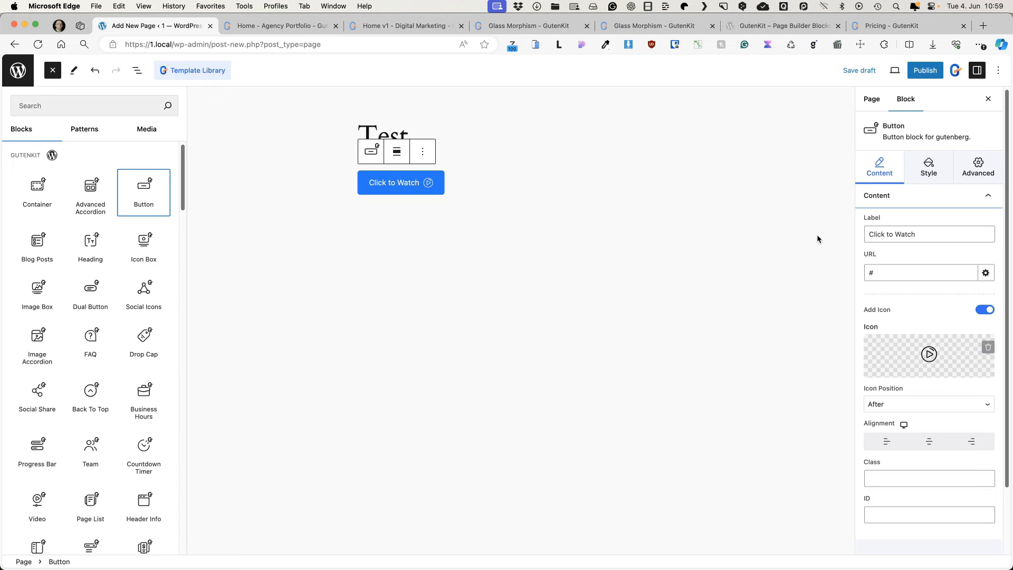
click(922, 236)
click(887, 275)
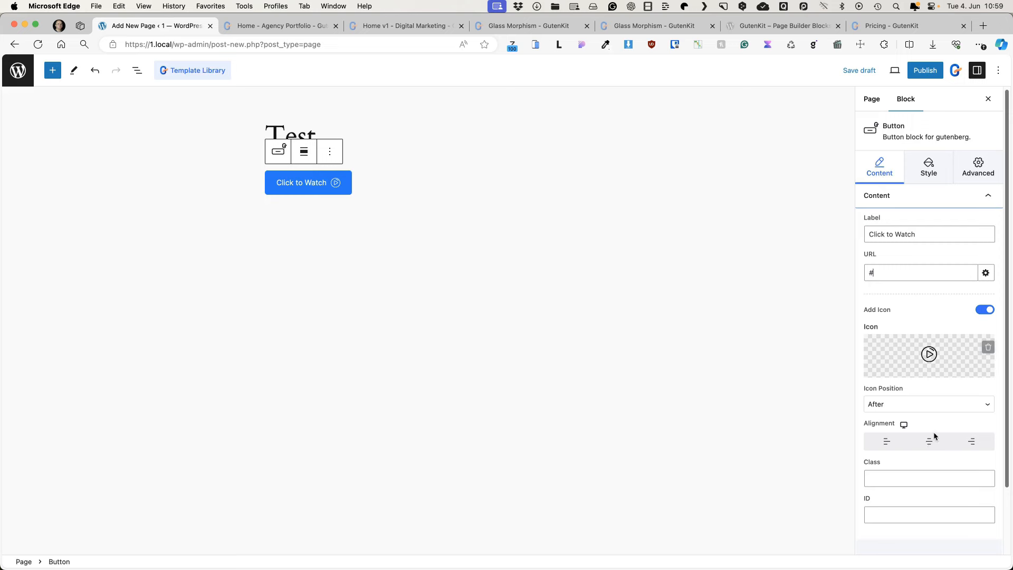
scroll(909, 429, down, 1)
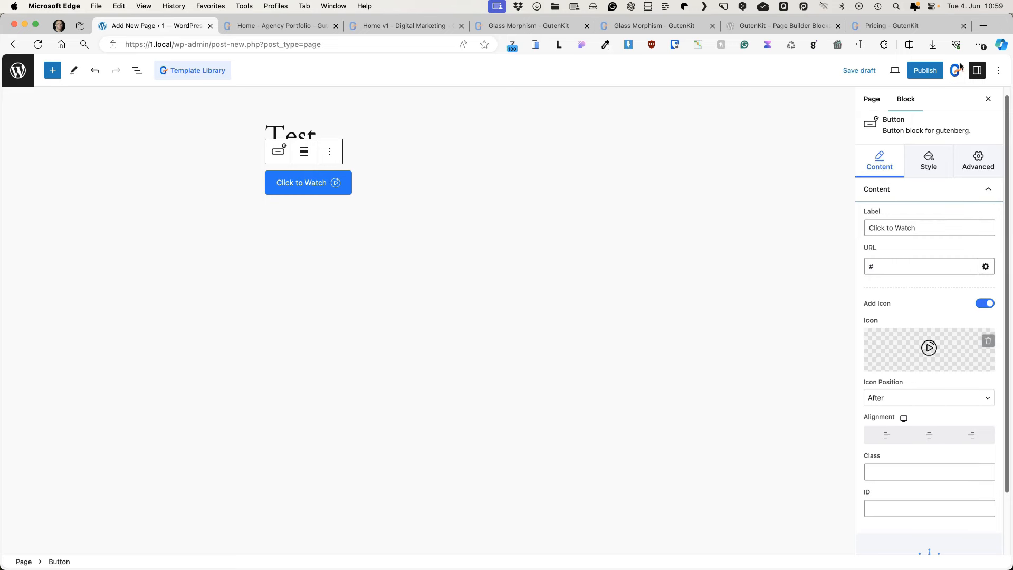
click(935, 167)
scroll(948, 354, down, 1)
scroll(949, 354, down, 2)
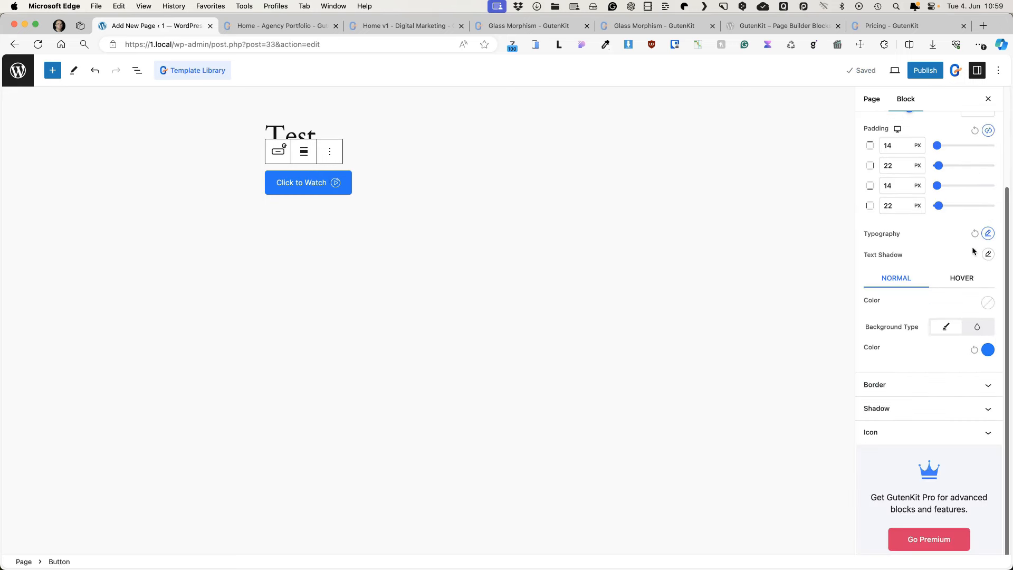
scroll(973, 251, up, 3)
click(985, 164)
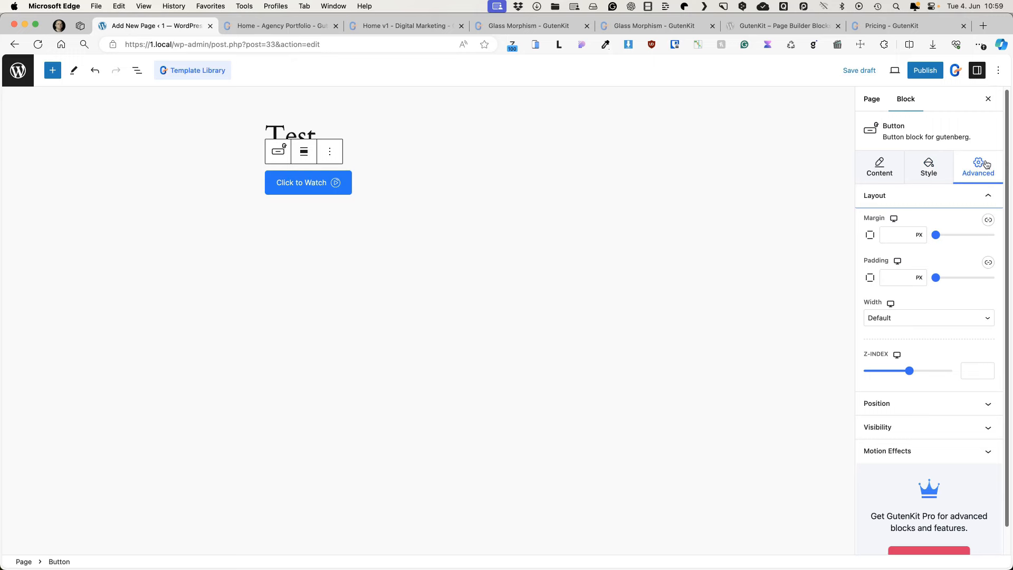
Insert a Blog Posts block below the button, try its Without Thumb style and set the layout style to With Thumb.
click(49, 71)
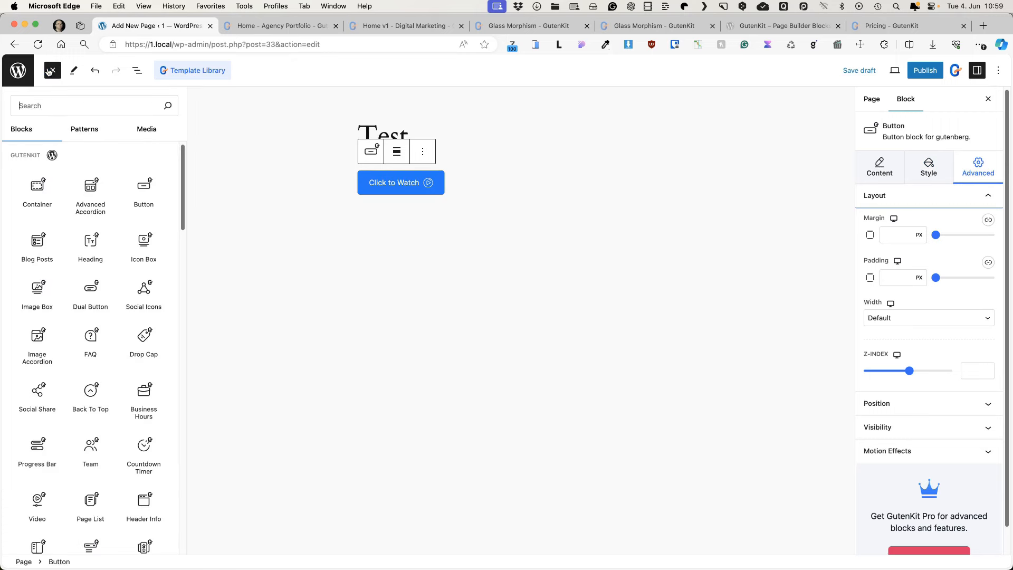
mouse_move(57, 178)
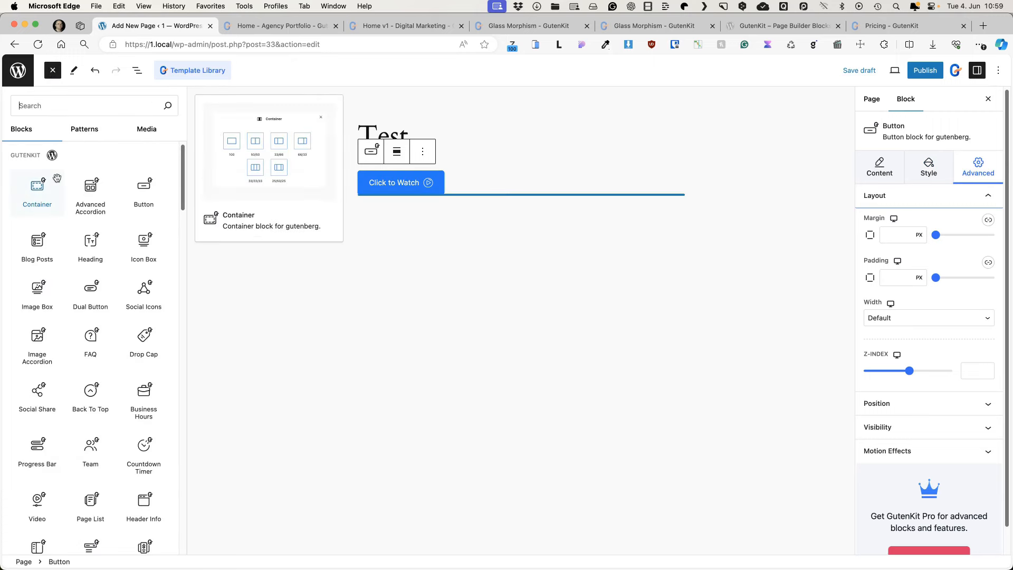
click(39, 248)
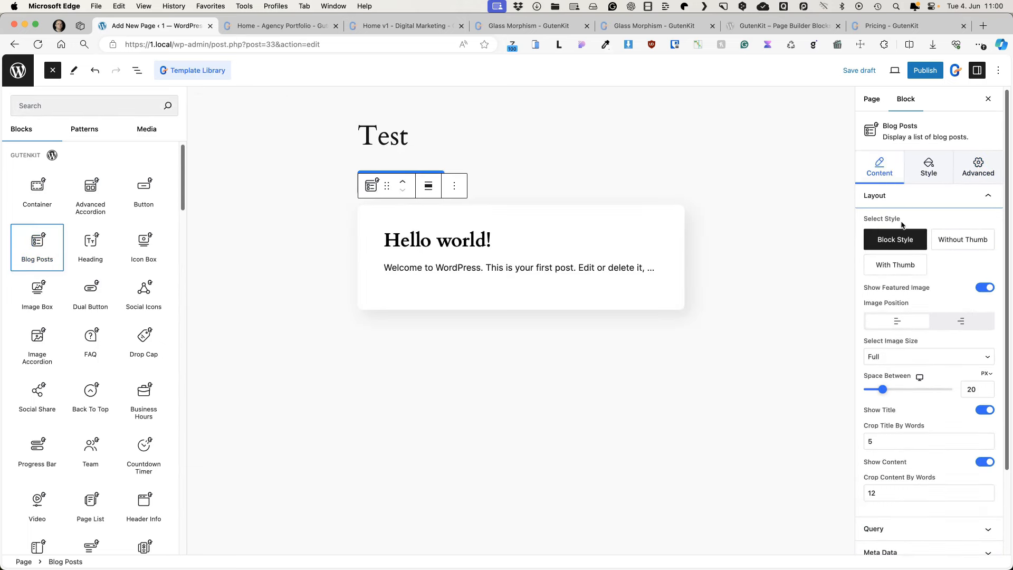
mouse_move(895, 236)
click(966, 240)
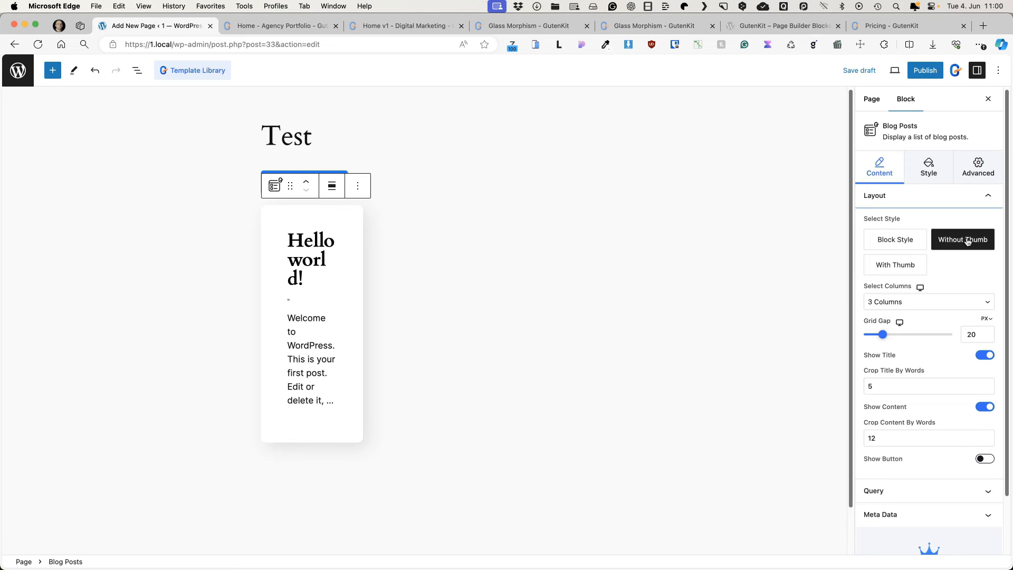
click(886, 267)
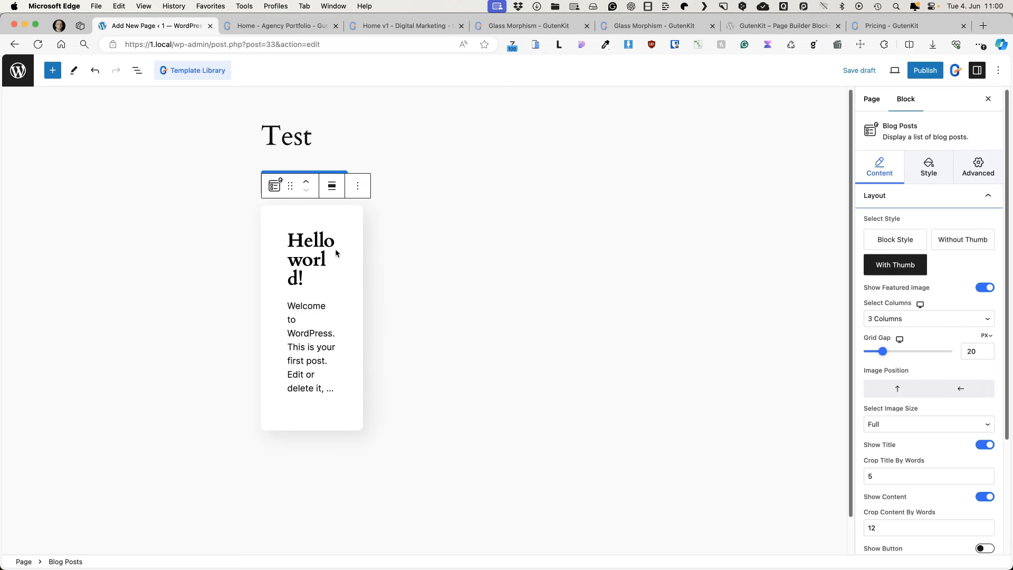
Set the Blog Posts block to 2 columns, try its content and button toggles, and remove the block.
click(913, 319)
click(910, 313)
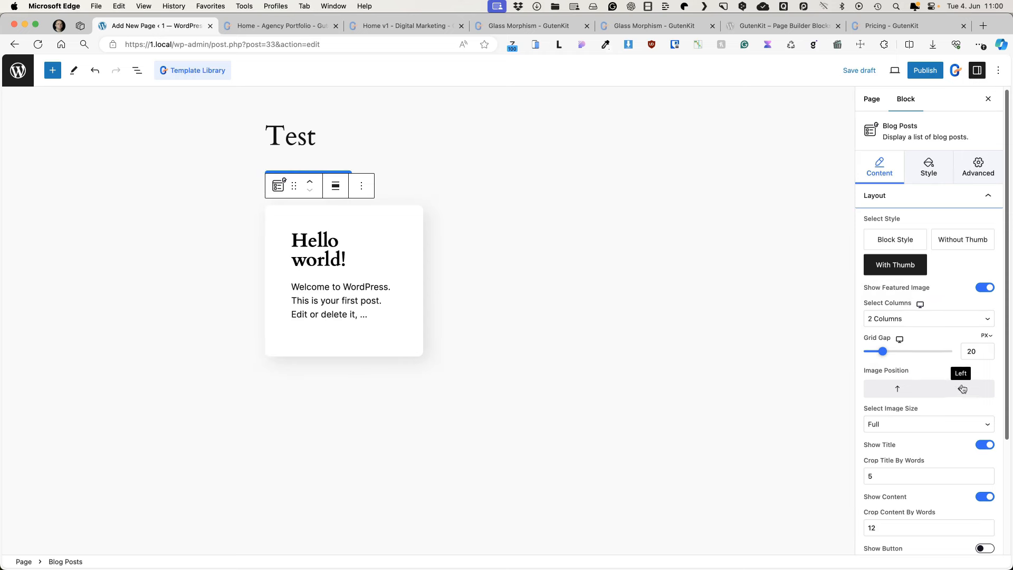
scroll(906, 427, down, 3)
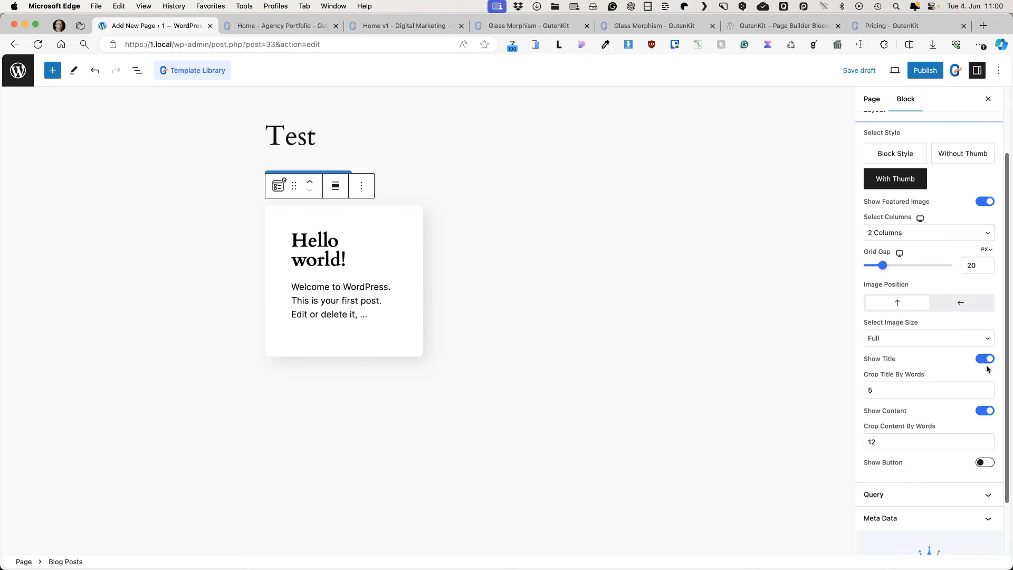
click(984, 411)
click(986, 411)
click(985, 463)
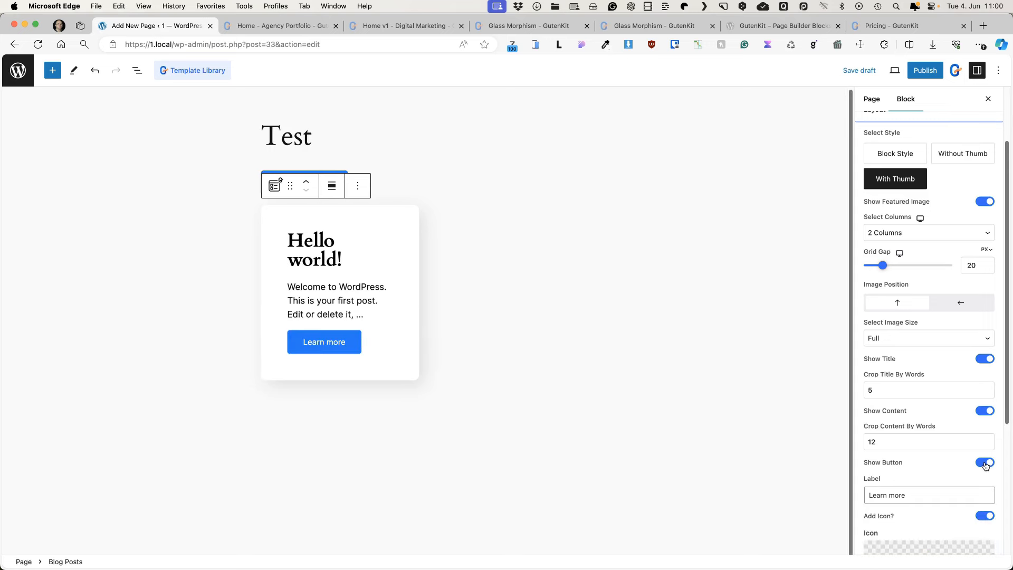
click(985, 463)
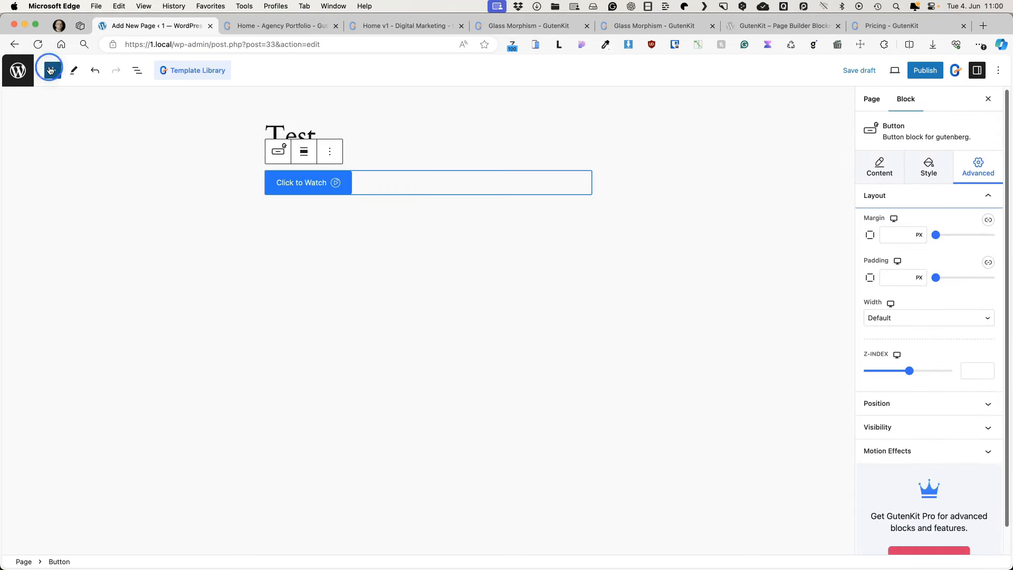
Insert a GutenKit Dual Button block and an Image Box block below the Click to Watch button.
click(52, 70)
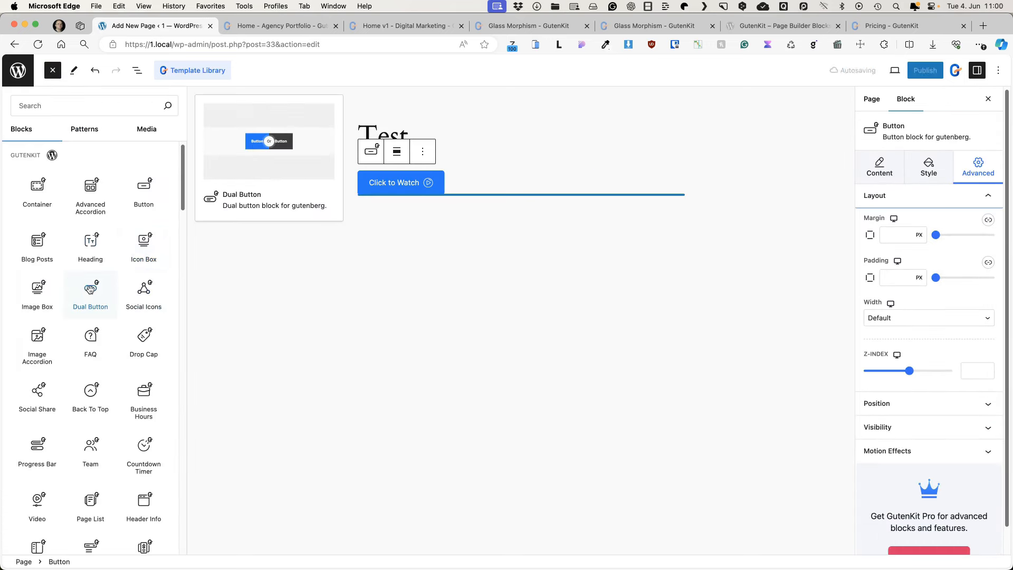
click(104, 300)
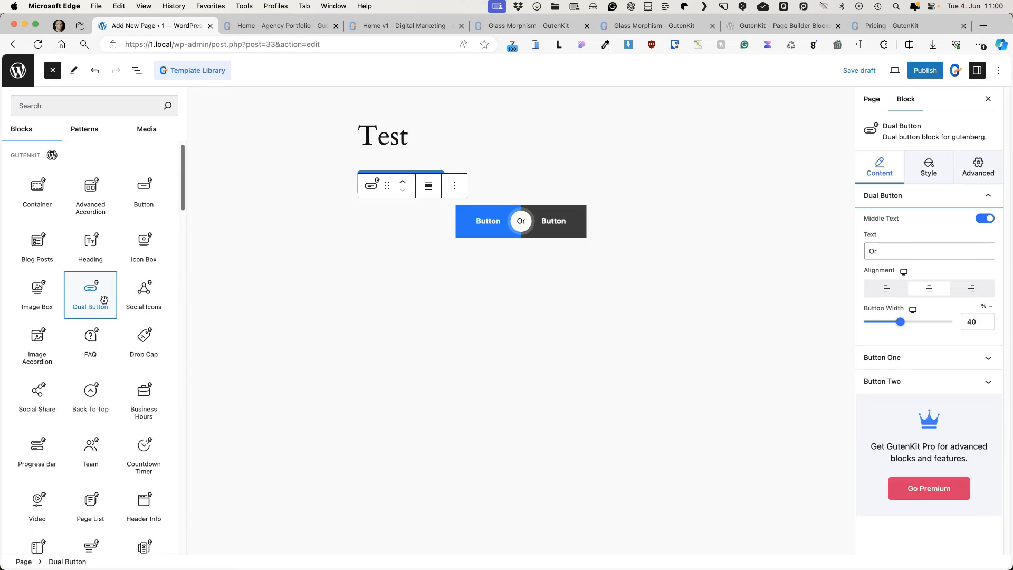
click(37, 292)
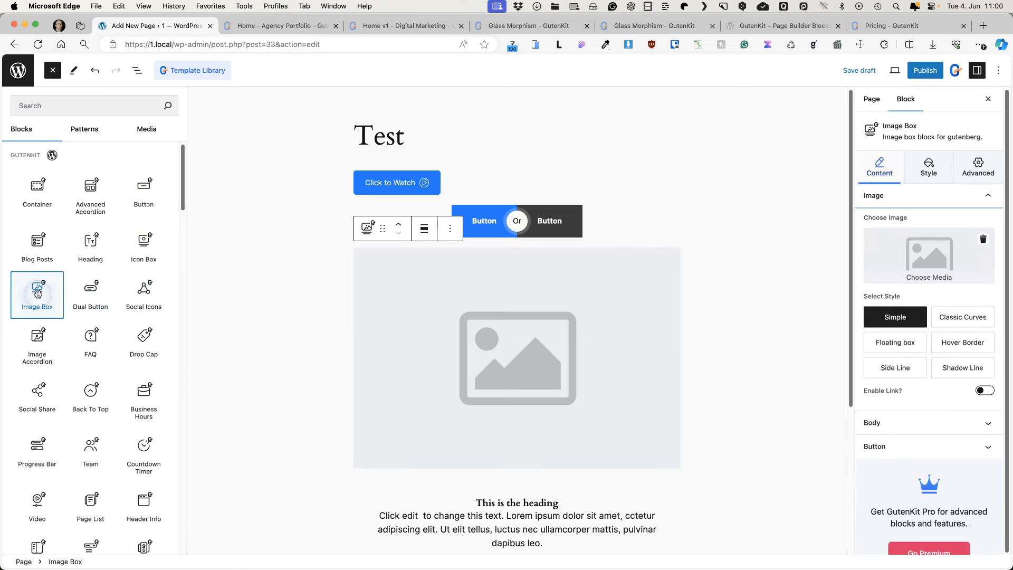
Try the Image Box's Simple, Classic Curves, Floating box, Hover Border, Side Line and Shadow Line styles, and delete the block.
click(958, 319)
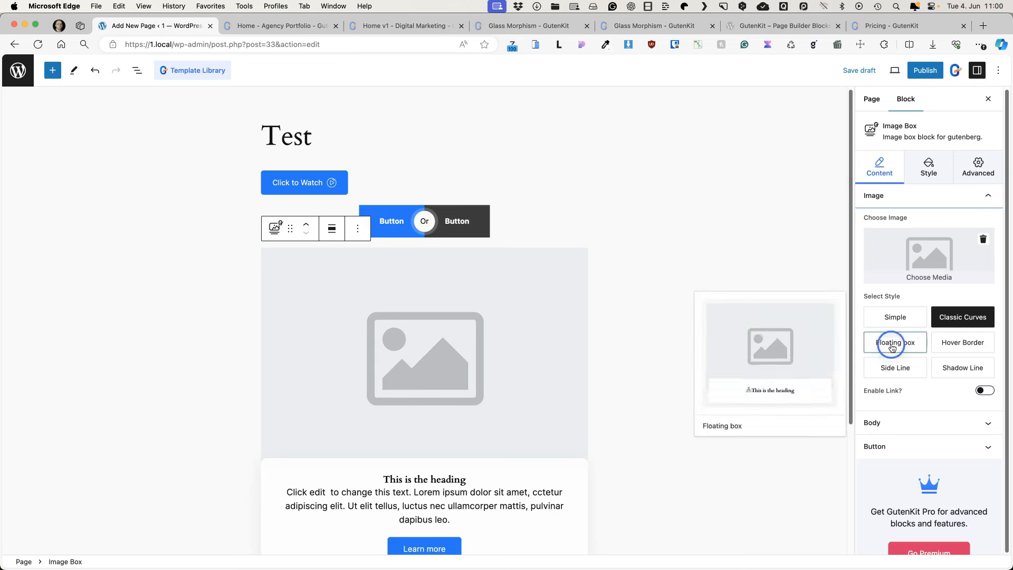
click(960, 343)
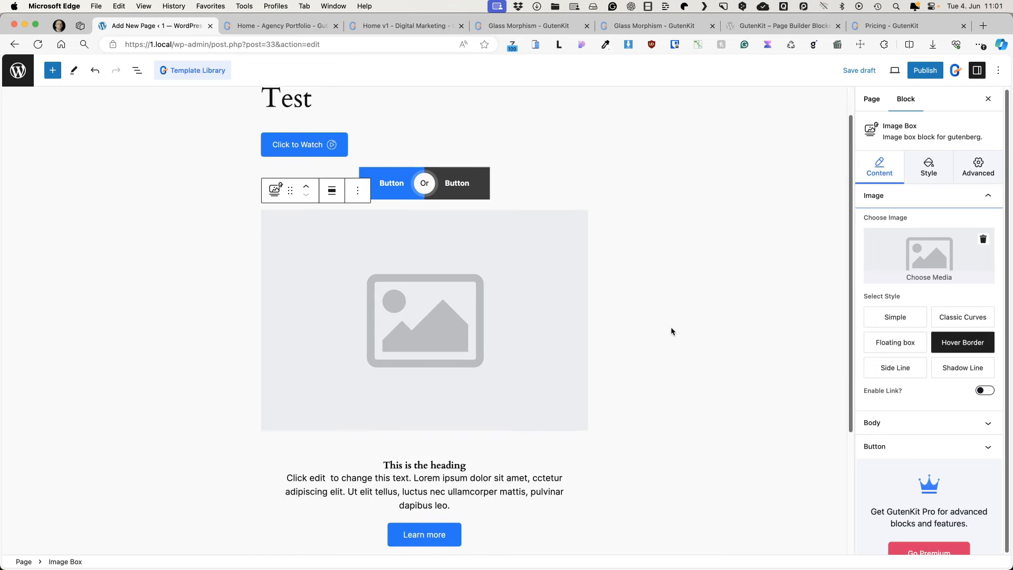
scroll(670, 330, down, 5)
click(893, 323)
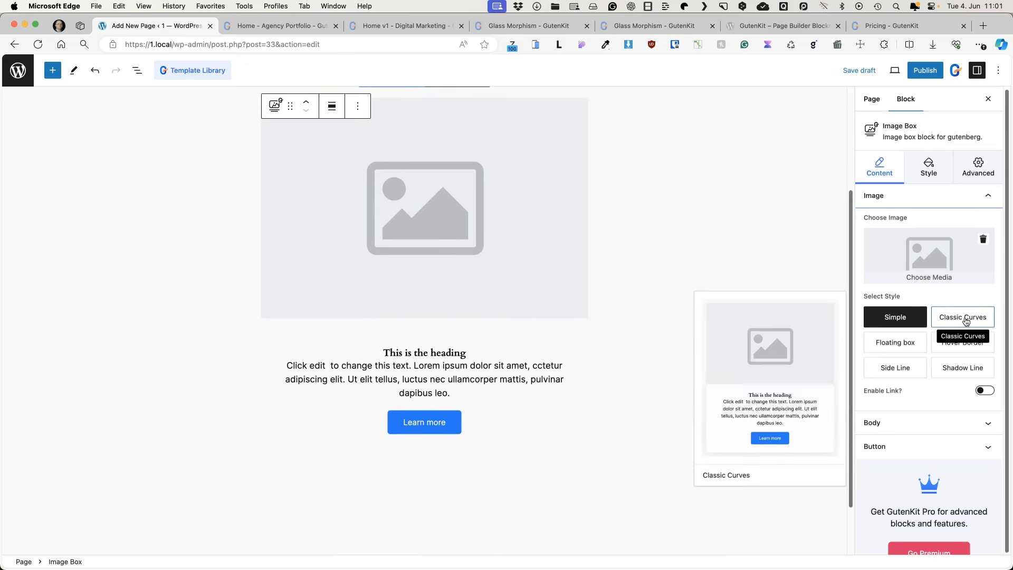
click(961, 320)
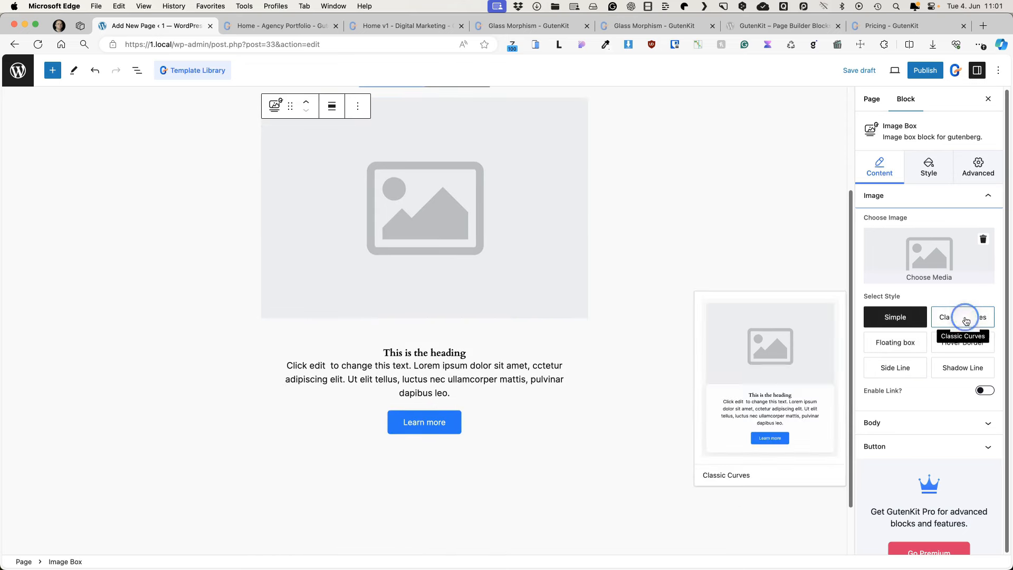
click(900, 345)
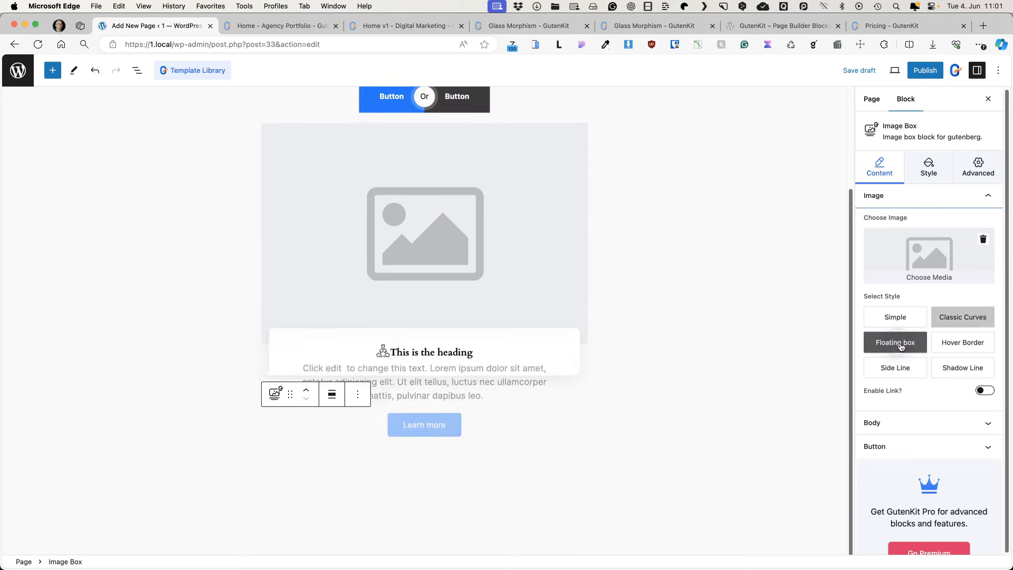
click(954, 344)
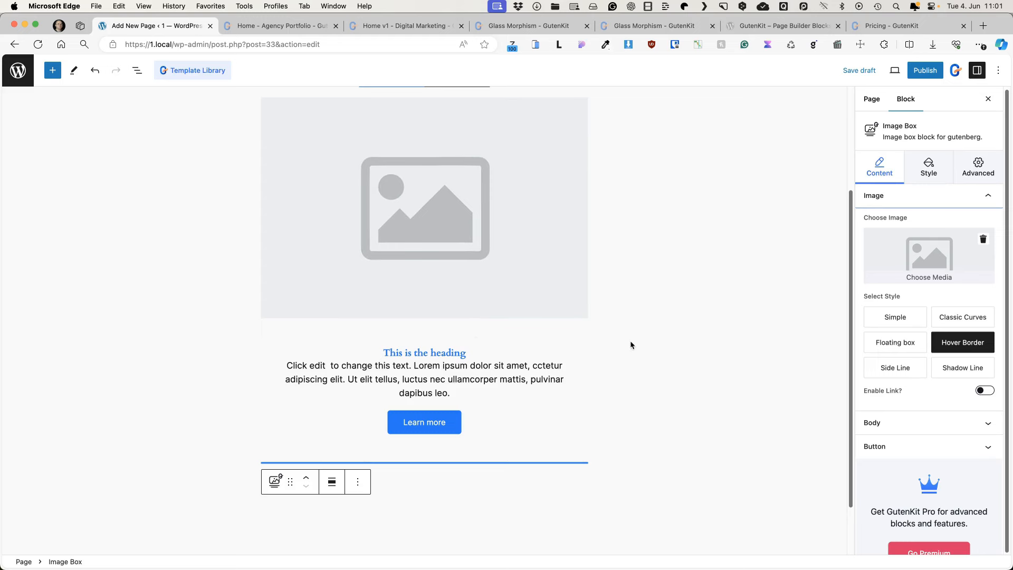
click(891, 369)
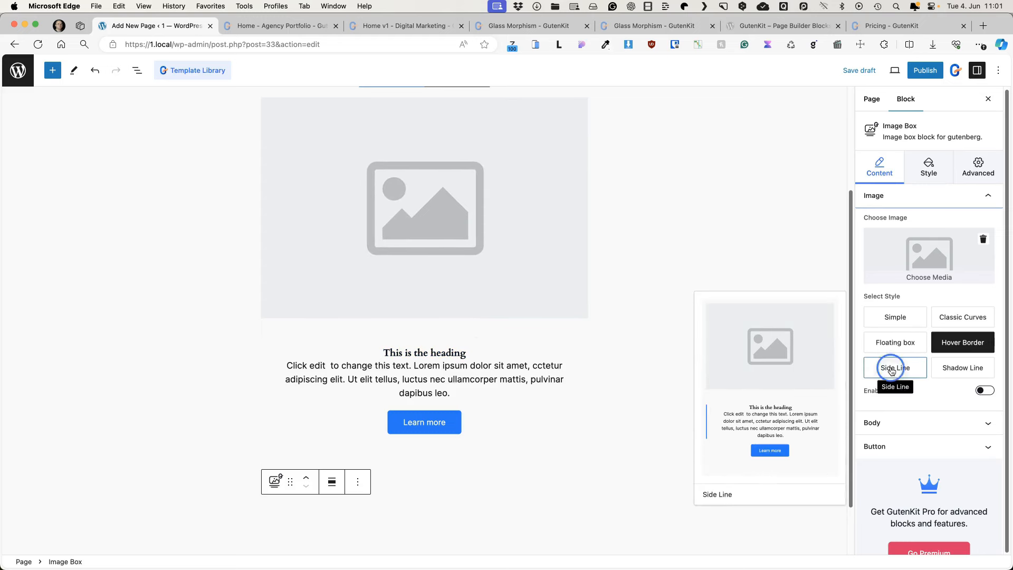
click(968, 371)
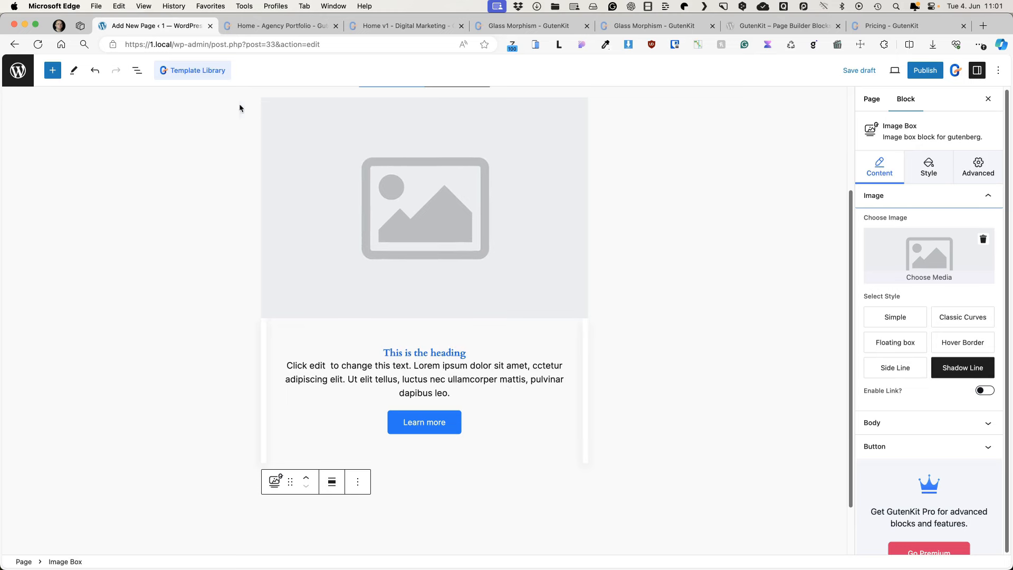
key(BackSpace)
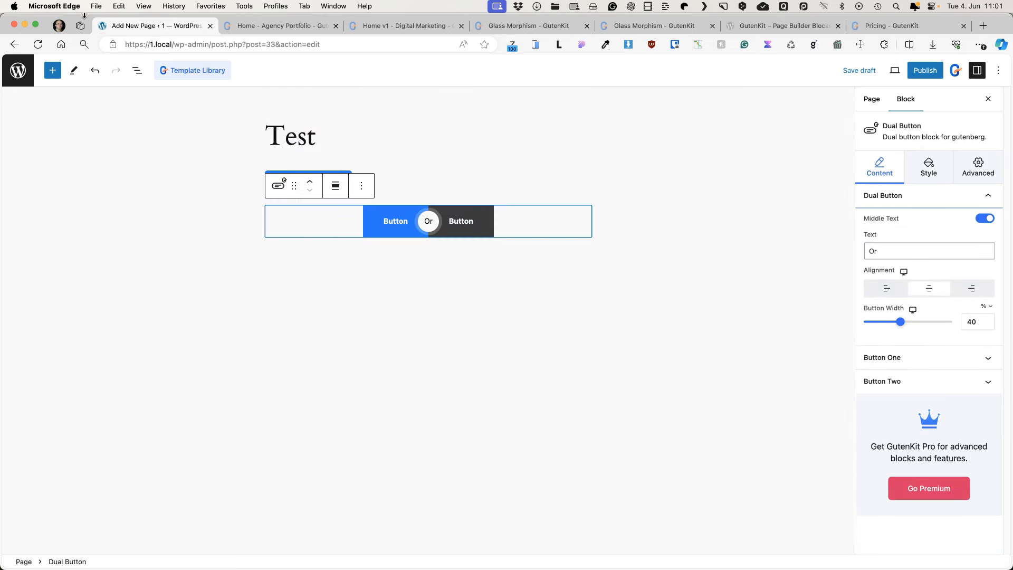
Insert a GutenKit Offcanvas block below the dual button and open its offcanvas panel.
click(52, 70)
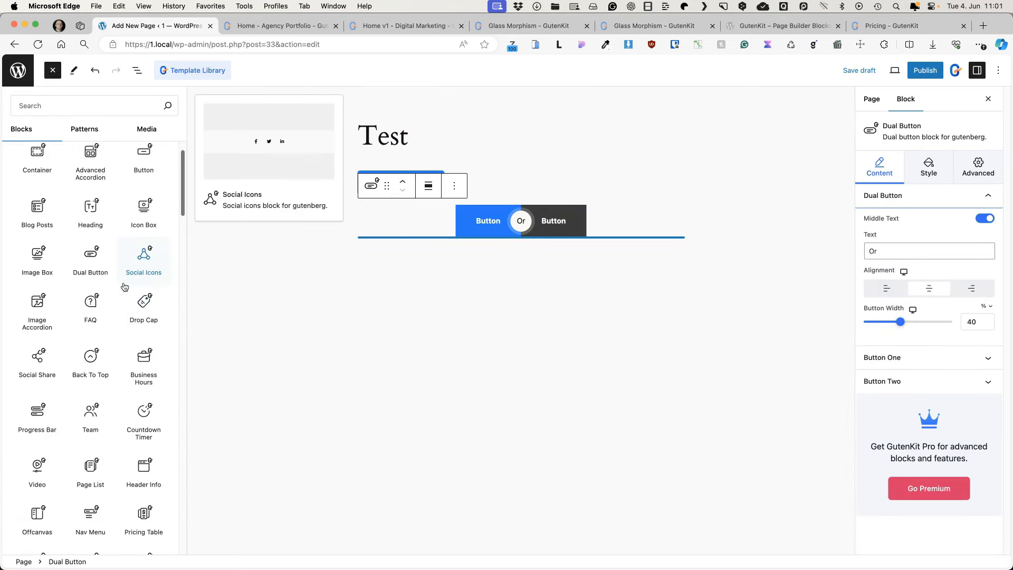
scroll(125, 285, down, 3)
scroll(125, 285, up, 3)
scroll(42, 412, down, 5)
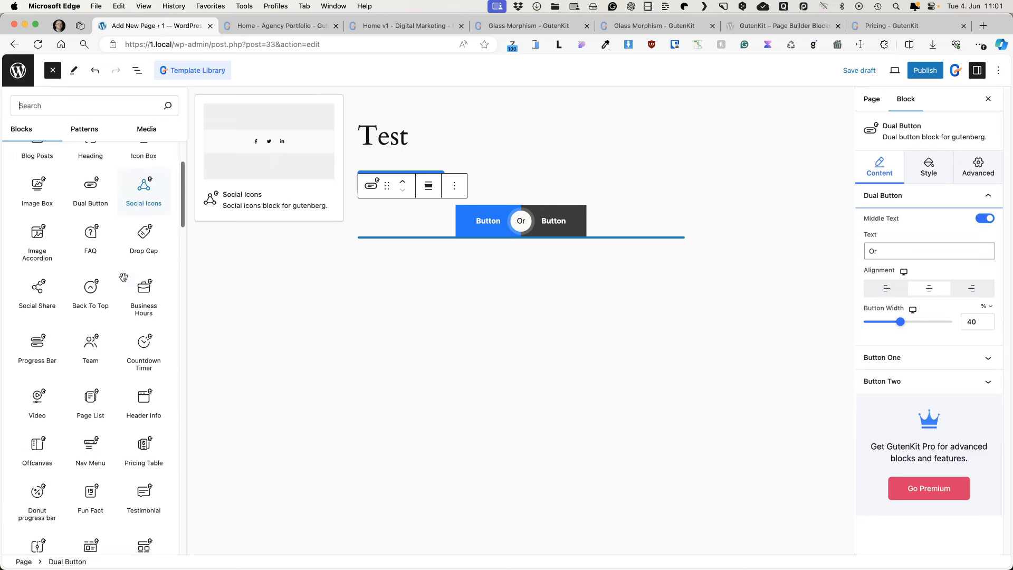
click(44, 426)
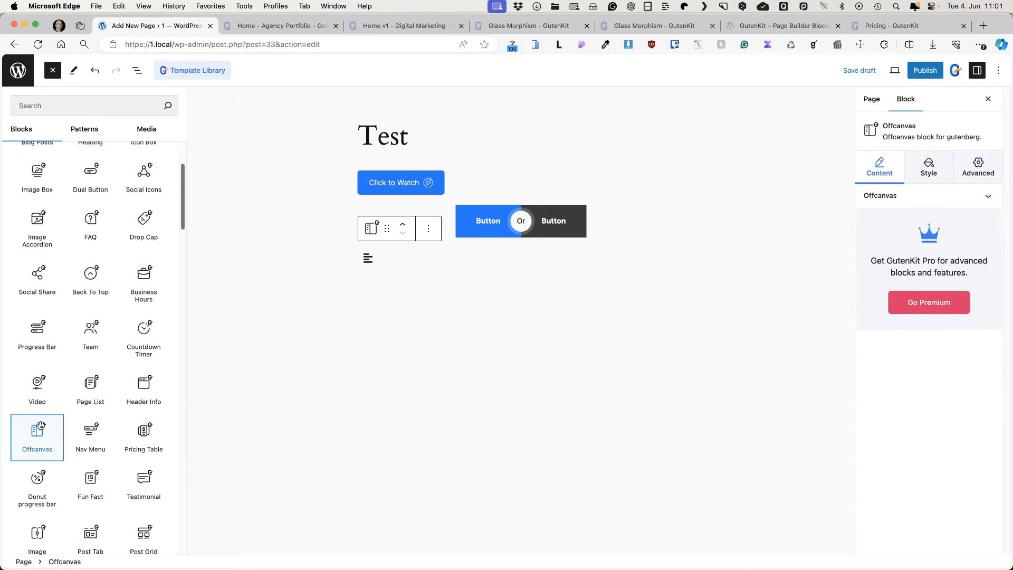
click(367, 260)
click(275, 260)
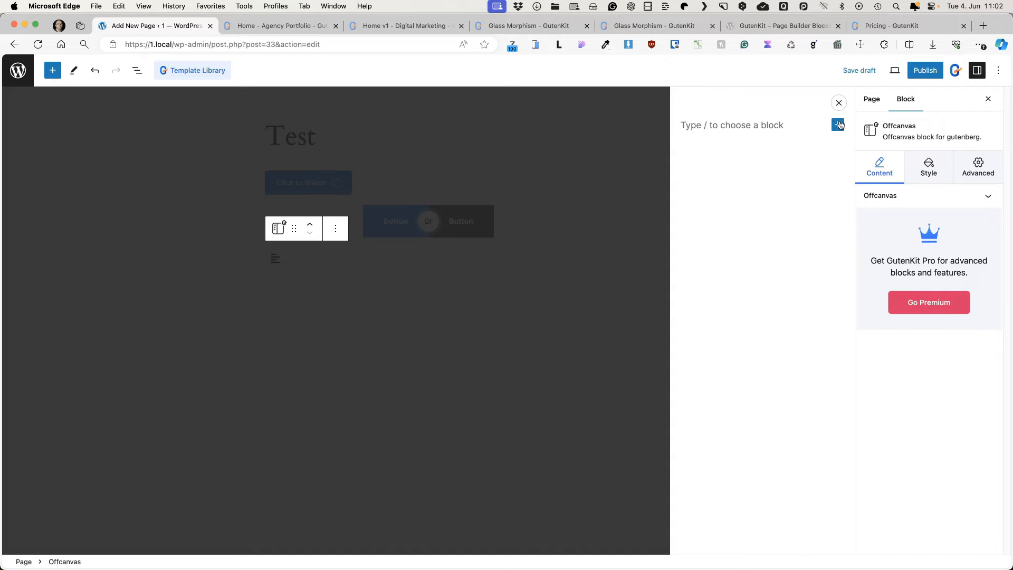
Add an Image block inside the offcanvas panel using the blue social-media emoji picture from the media library.
click(838, 125)
text(im)
click(696, 198)
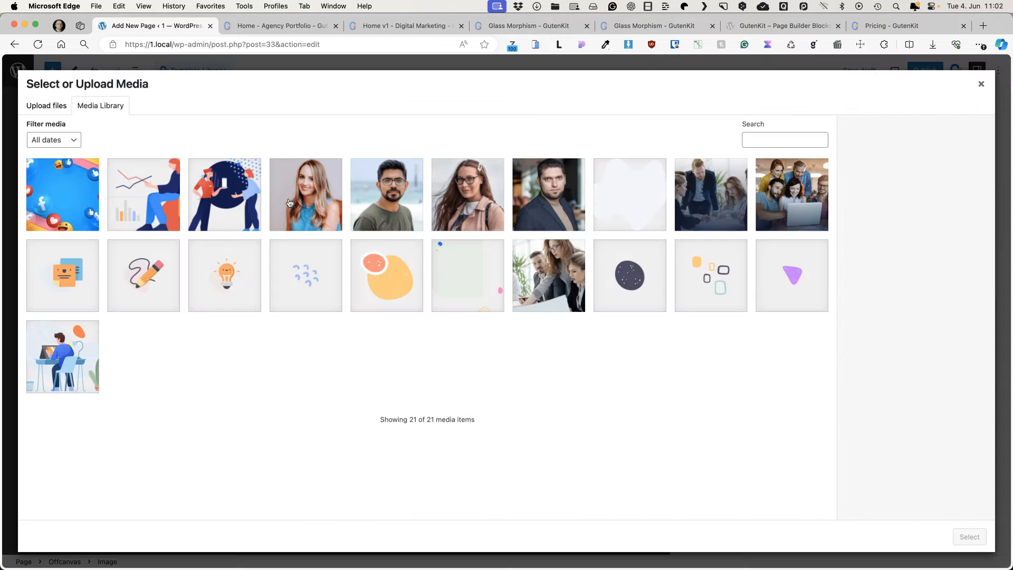
click(55, 191)
click(964, 536)
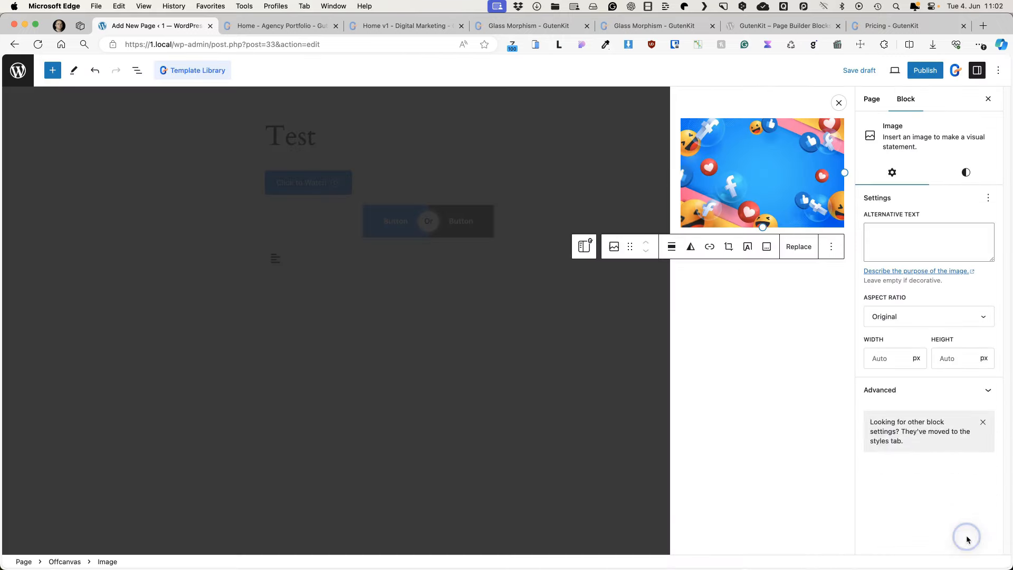
Publish the Test page.
click(925, 69)
click(925, 68)
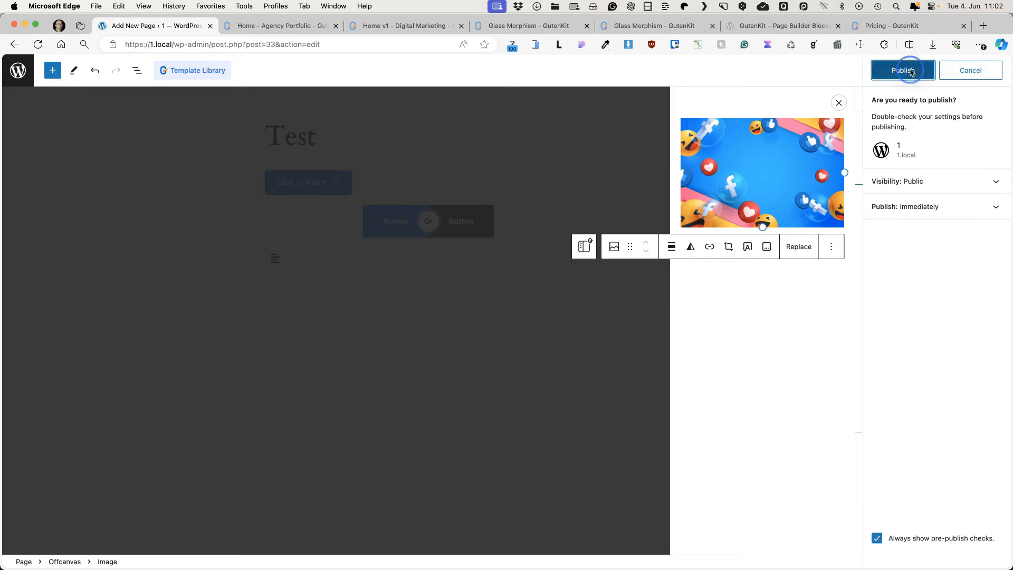
click(996, 70)
View the published page and test opening and closing its offcanvas panel.
click(167, 536)
click(351, 338)
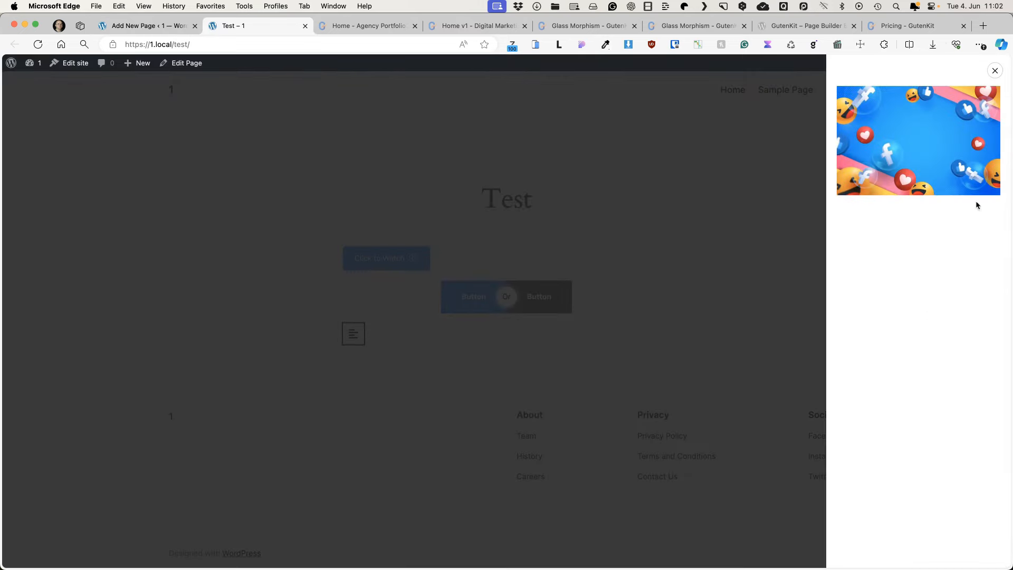
click(996, 71)
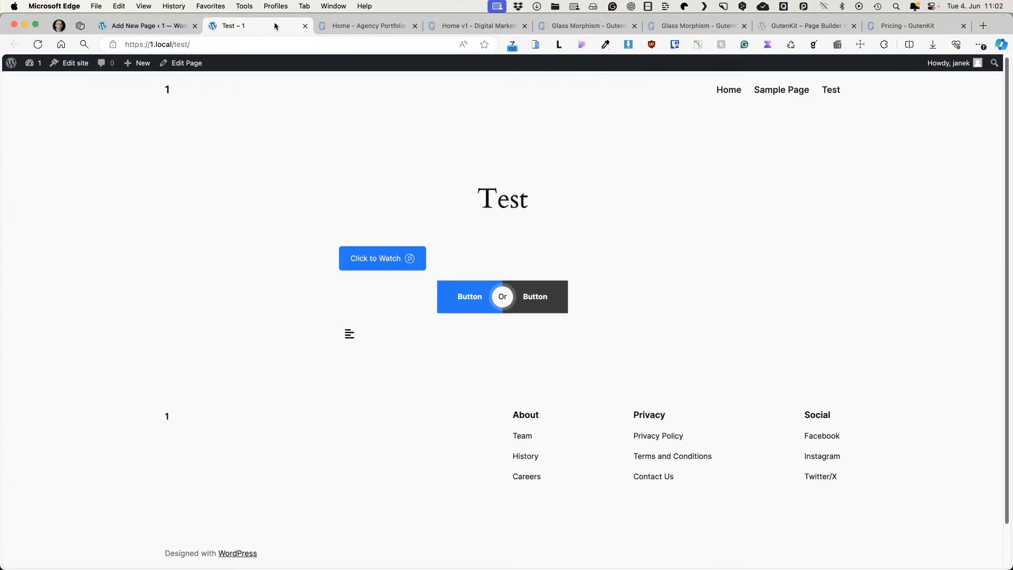
Return to the page editor and delete the Offcanvas, Dual Button and Button blocks.
click(118, 26)
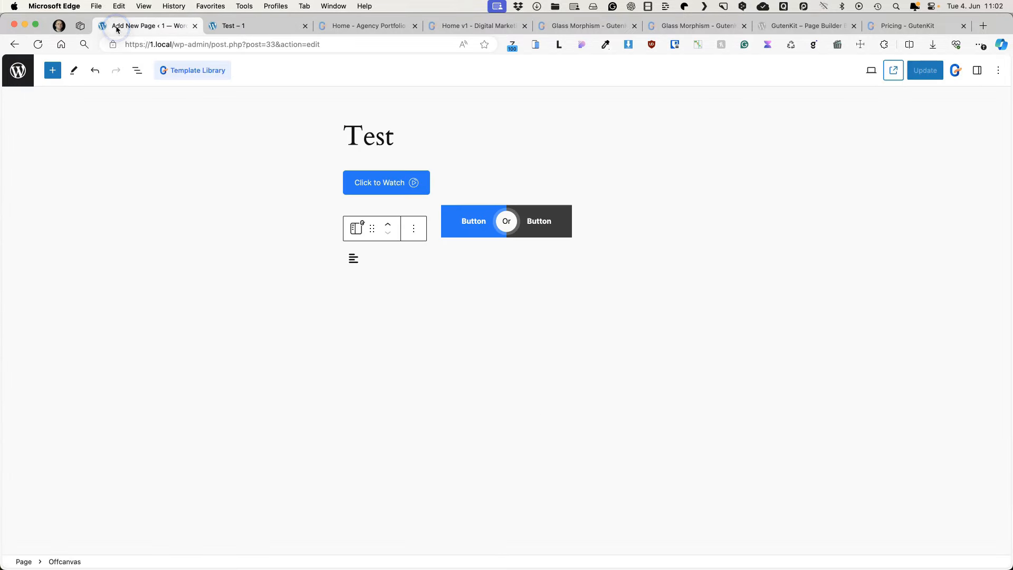
key(BackSpace)
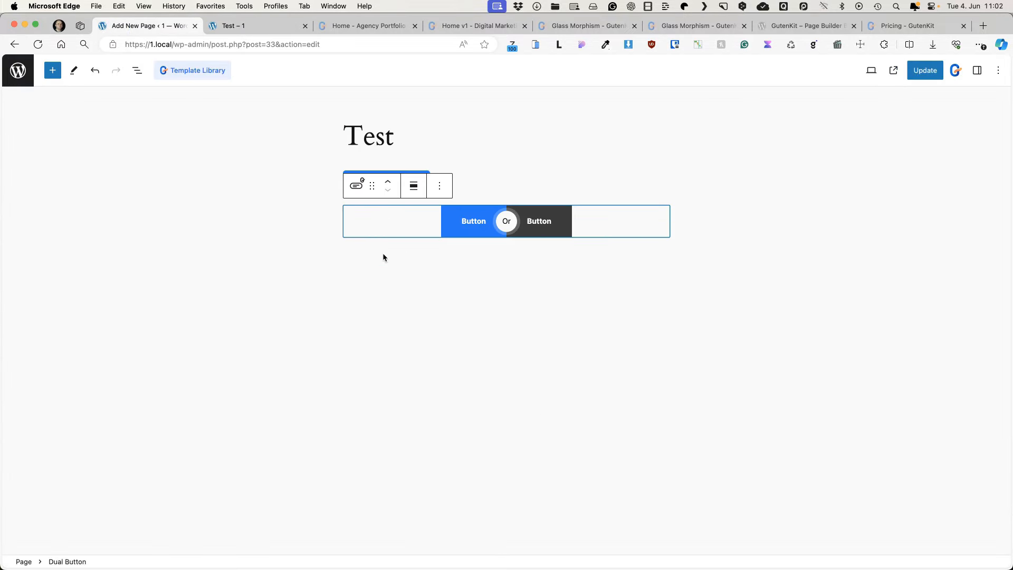
key(BackSpace)
key(BackSpace)
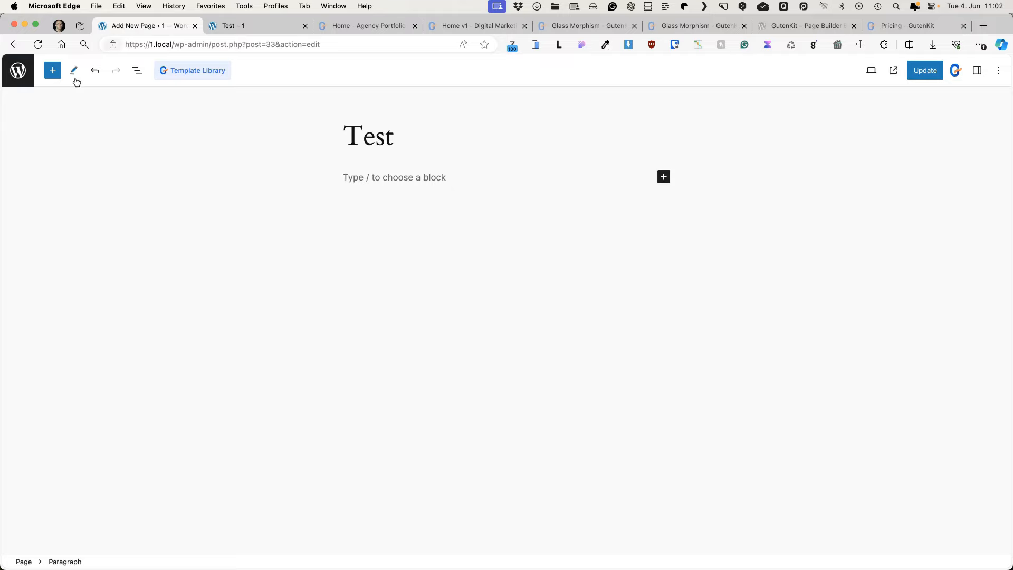
Insert a GutenKit Image Comparison block on the emptied page.
click(52, 70)
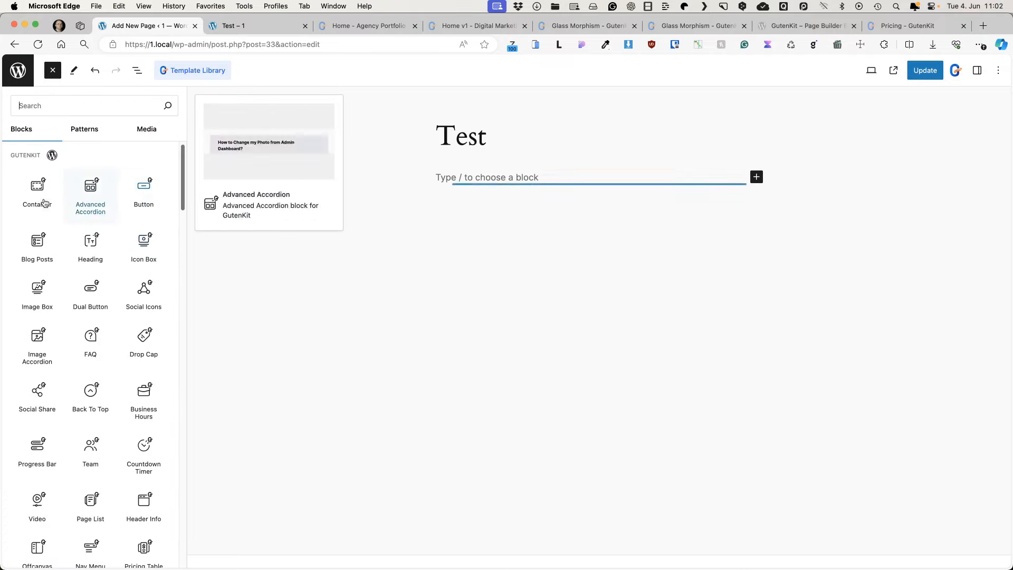
scroll(75, 300, down, 1)
scroll(84, 295, down, 6)
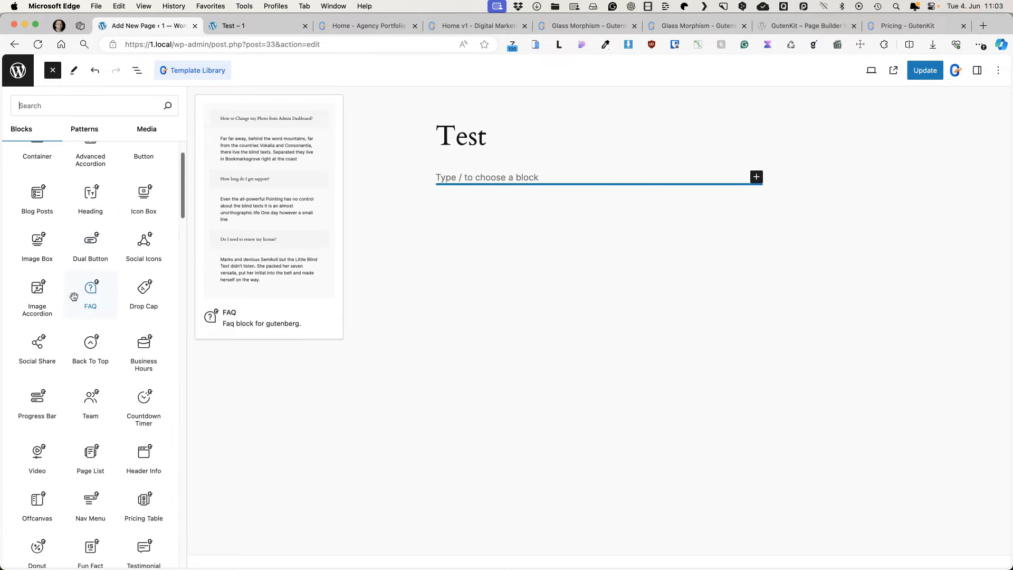
click(37, 523)
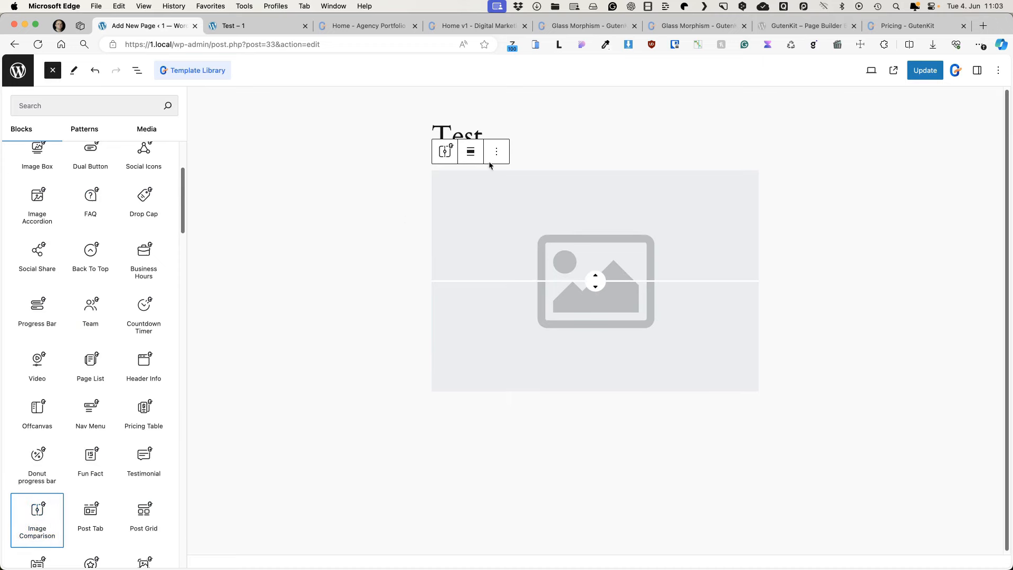
key(Escape)
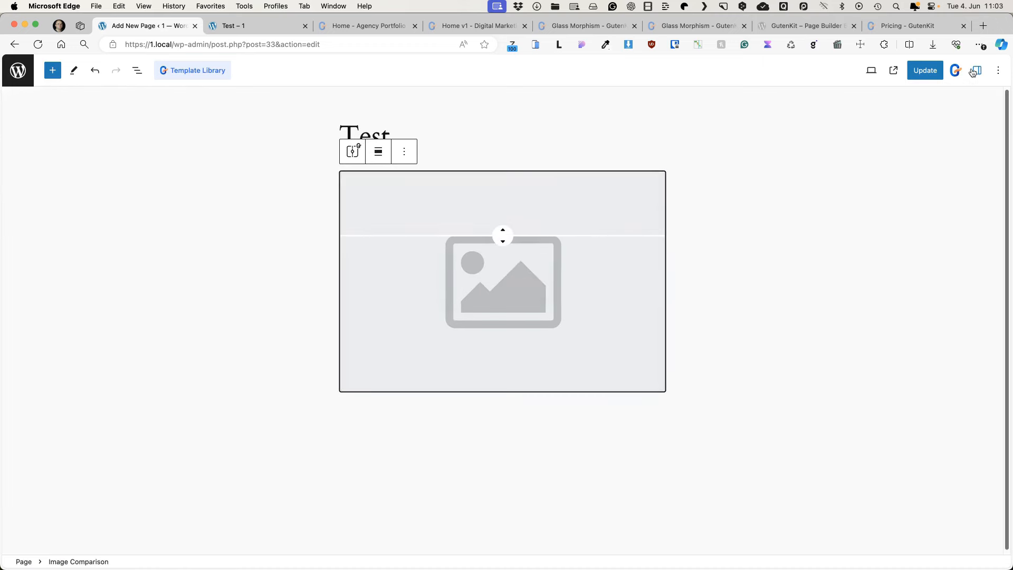
Set the Image Comparison's Before image to the portrait of the bearded man with glasses from the media library.
click(977, 70)
click(942, 345)
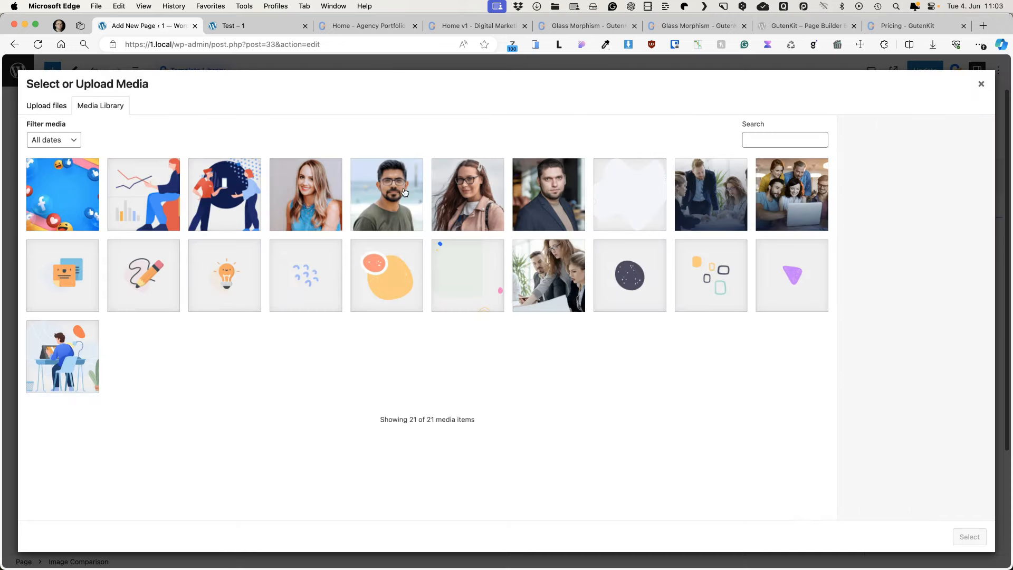
click(405, 192)
click(970, 536)
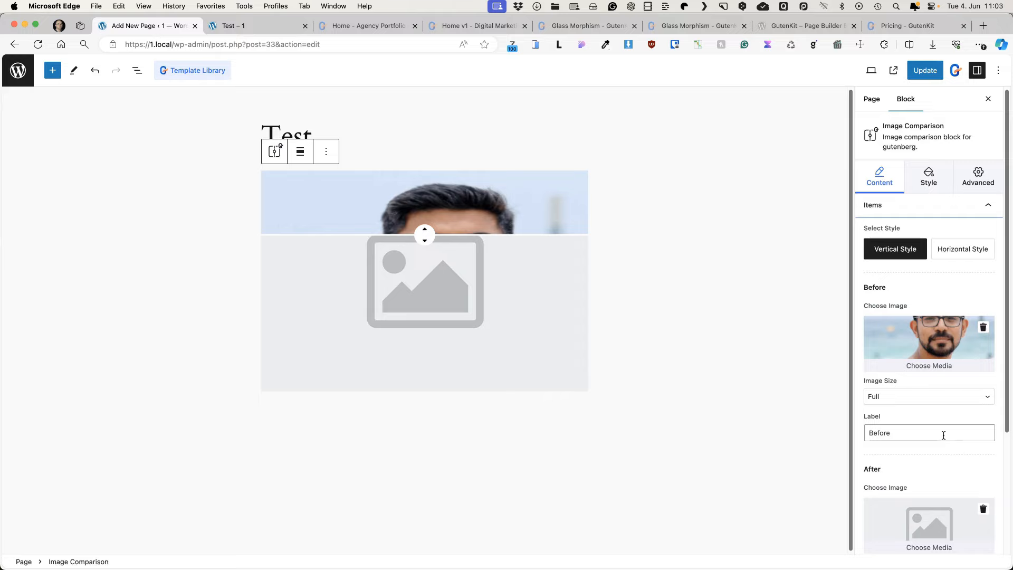
Set the Image Comparison's After image to agency_portfolio_team_image_1.png from the media library and test the divider by lowering it.
click(908, 518)
click(524, 187)
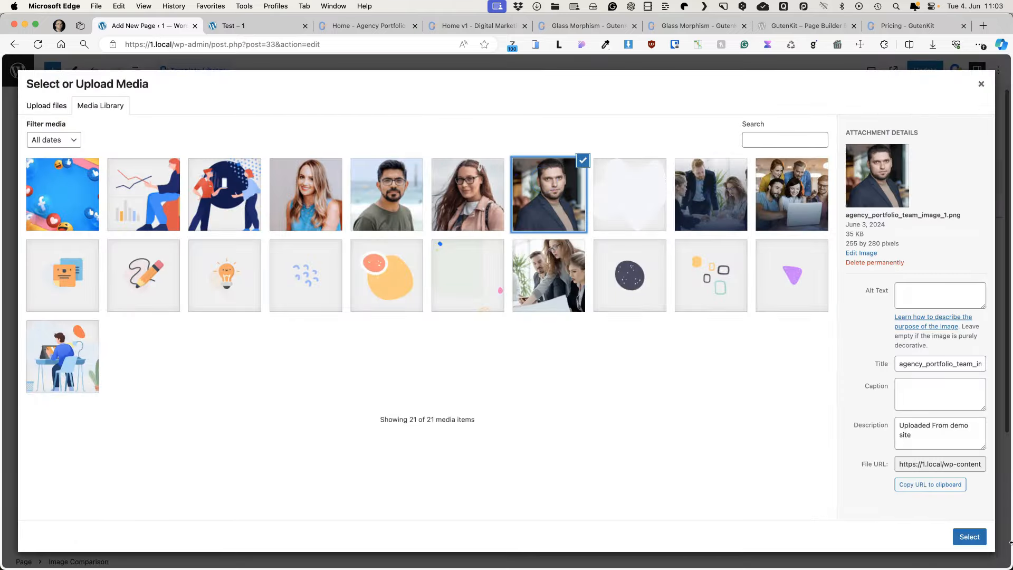
click(969, 537)
click(438, 445)
drag(438, 445, 430, 400)
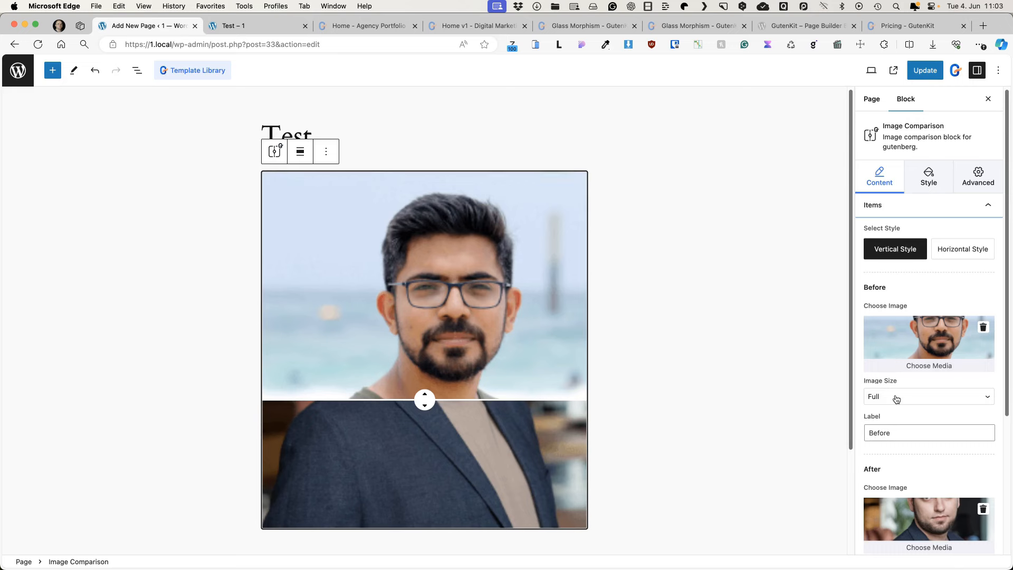
Switch the Image Comparison to Horizontal Style and test its divider by sliding it sideways.
mouse_move(959, 252)
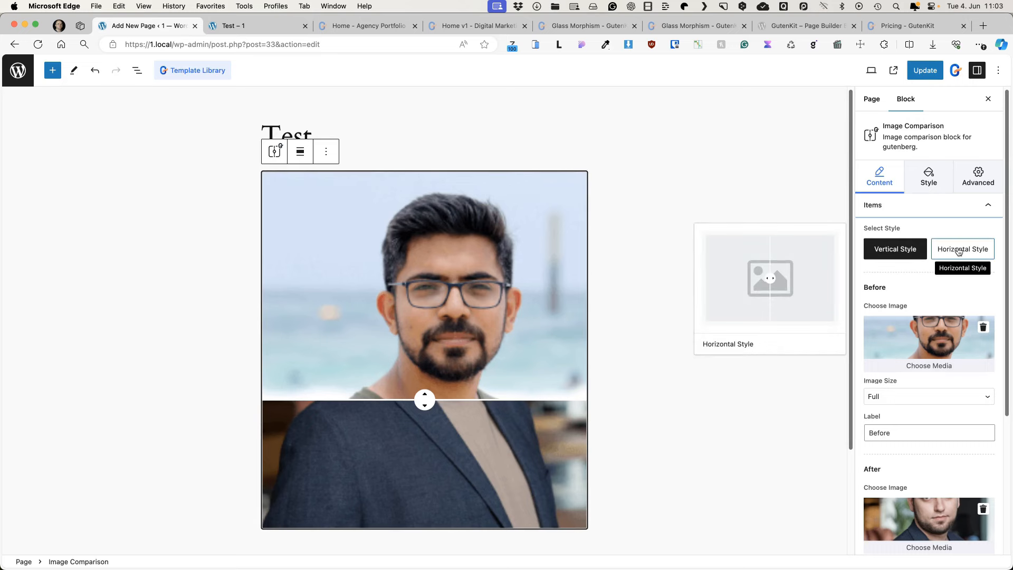
click(959, 250)
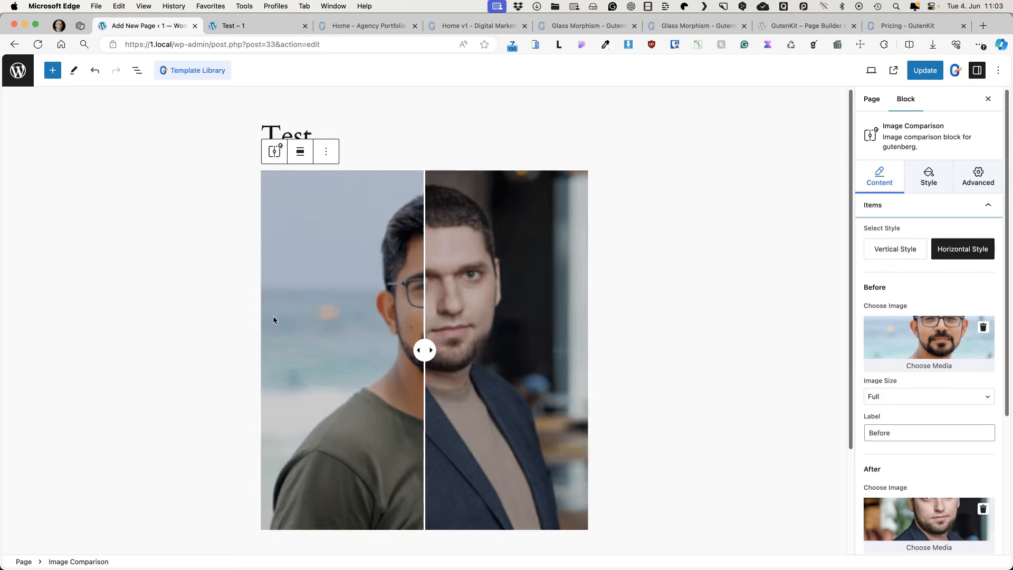
drag(425, 350, 344, 351)
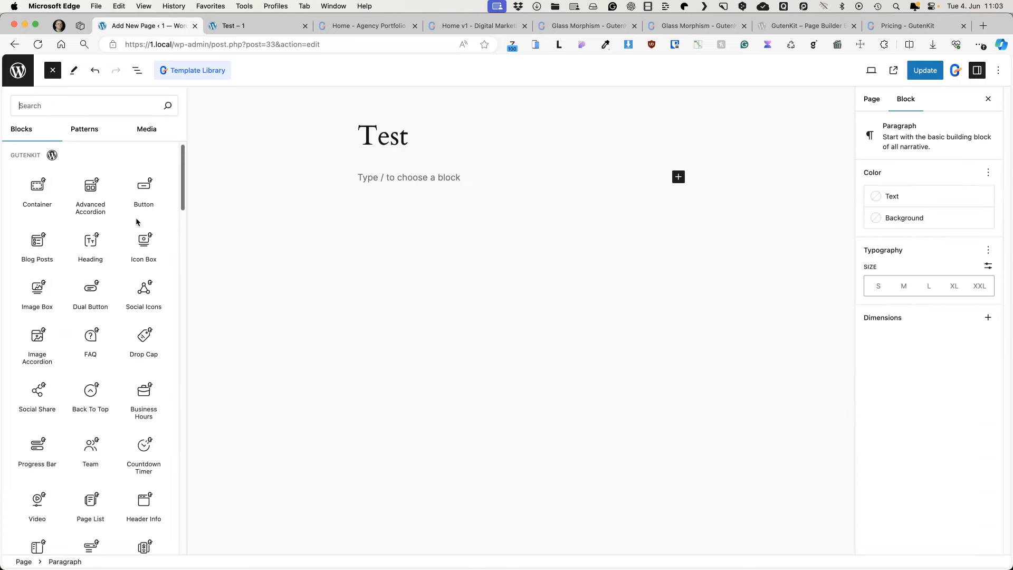
Insert a GutenKit Progress Bar block and try the Inner Content, Bar Shadow, Tooltip and Tooltip Box styles.
click(37, 447)
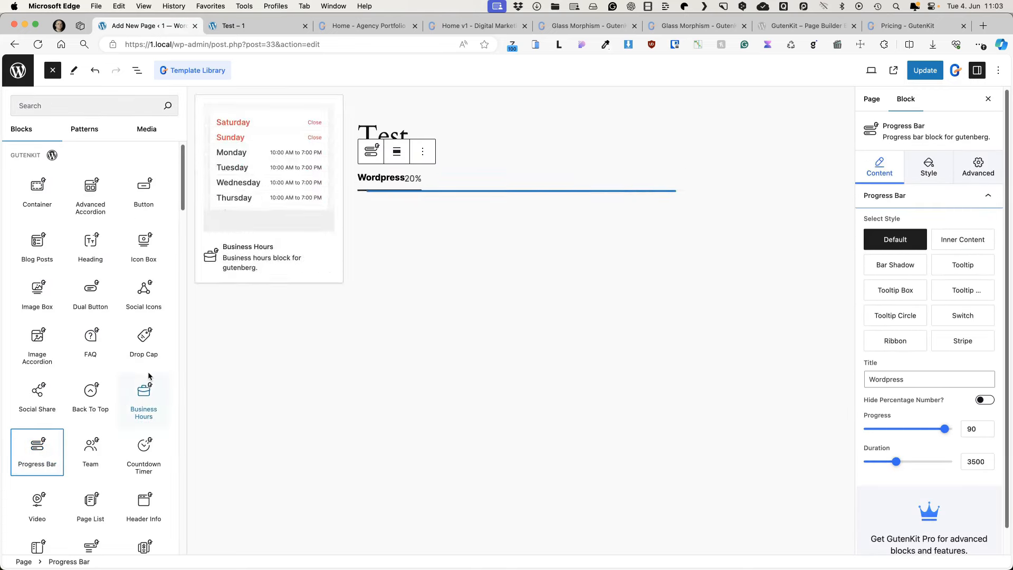
click(962, 238)
click(895, 265)
click(963, 264)
click(889, 292)
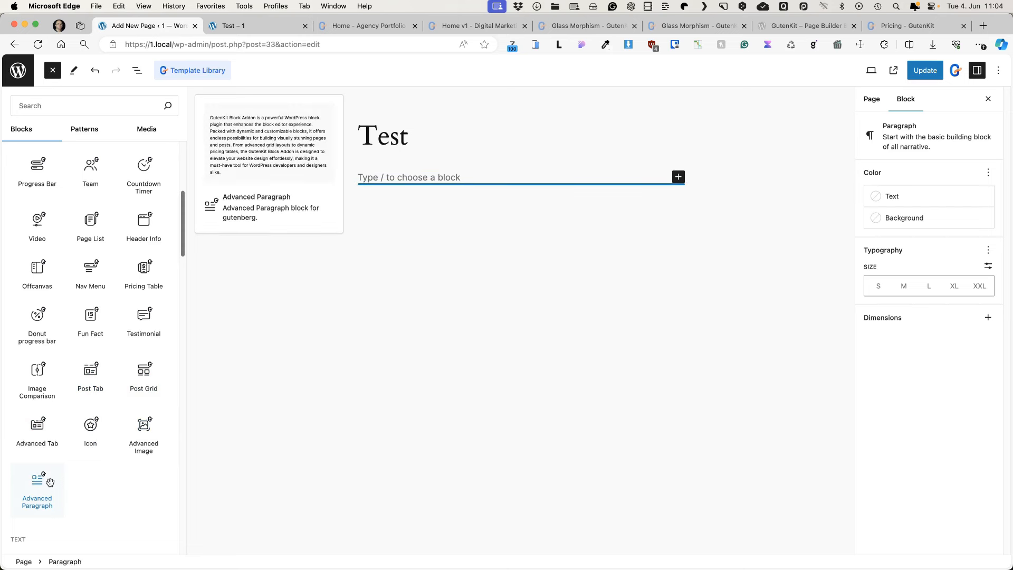
scroll(89, 370, up, 5)
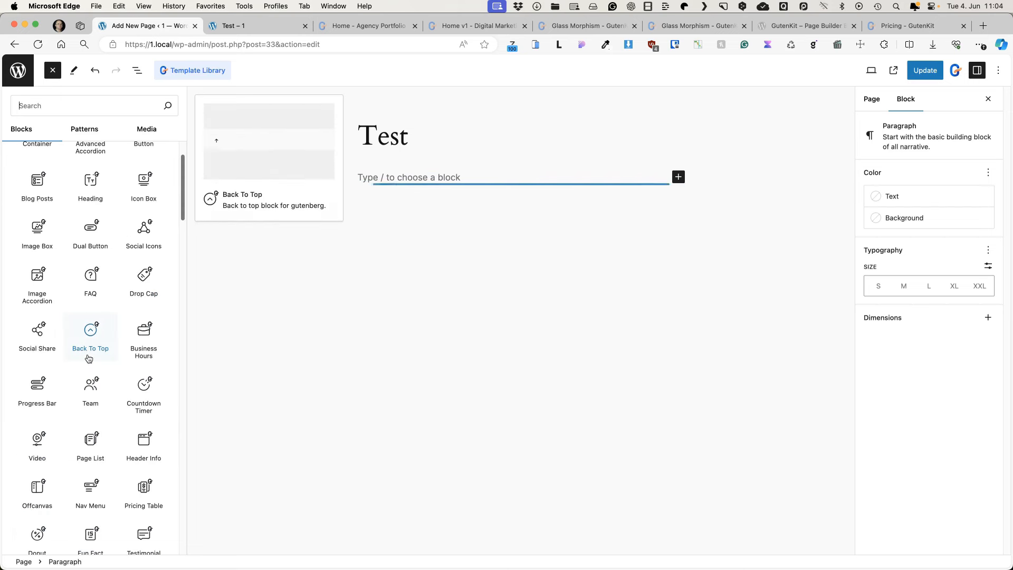
scroll(89, 359, up, 1)
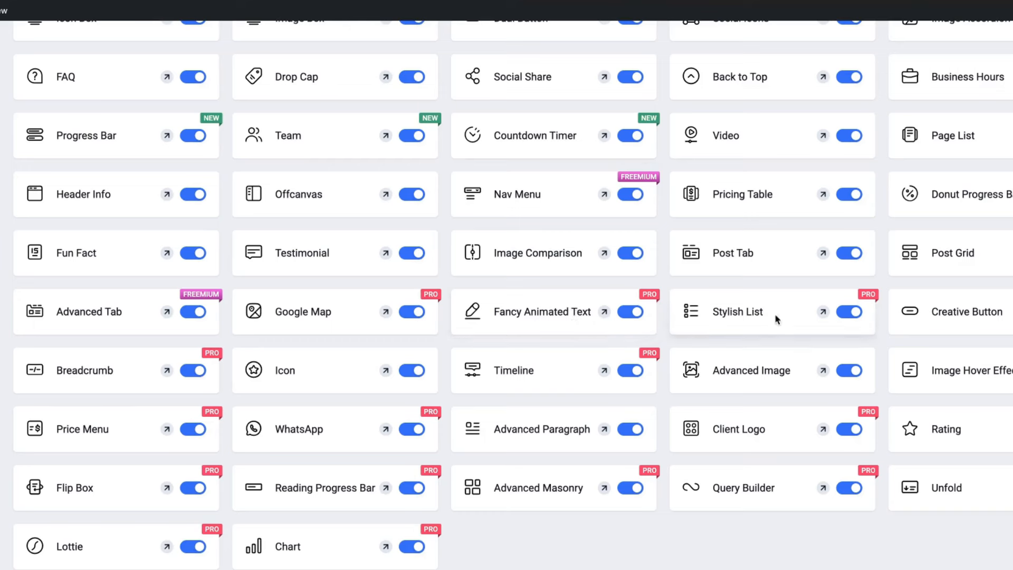
Look through the Advanced Masonry block's demo page and open the Modules page in the GutenKit settings.
click(602, 490)
scroll(559, 294, down, 8)
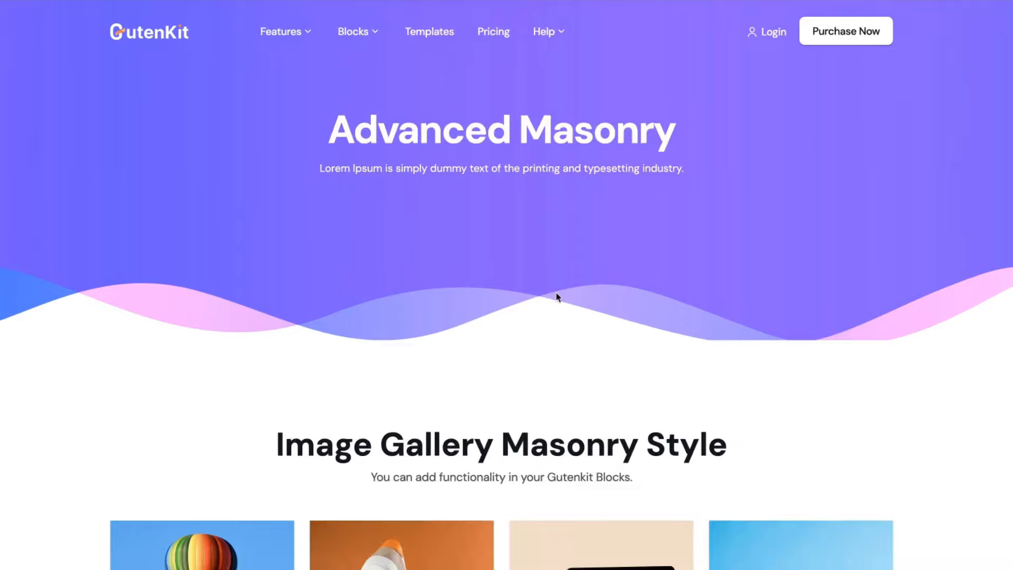
scroll(560, 291, up, 3)
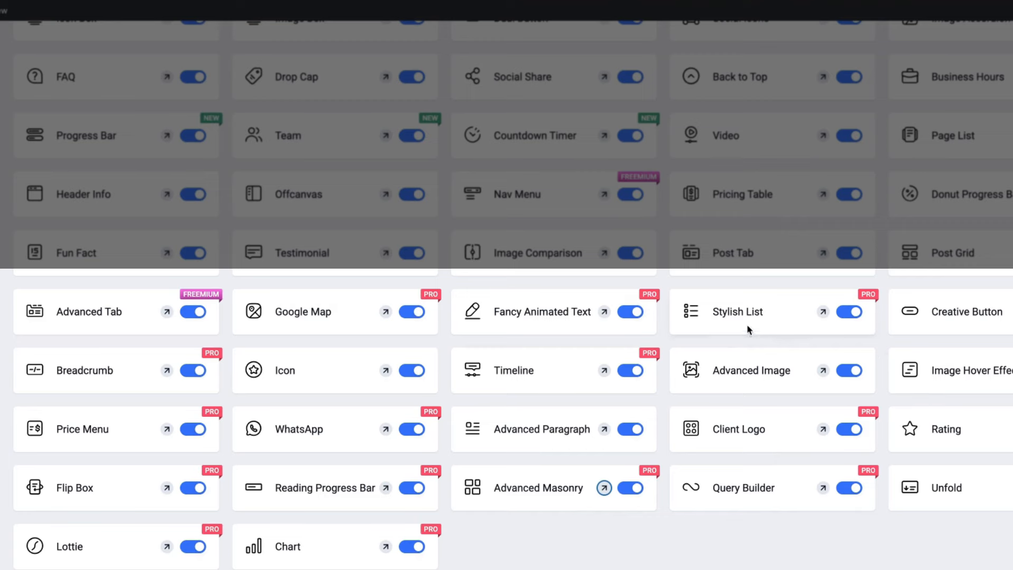
scroll(627, 192, up, 5)
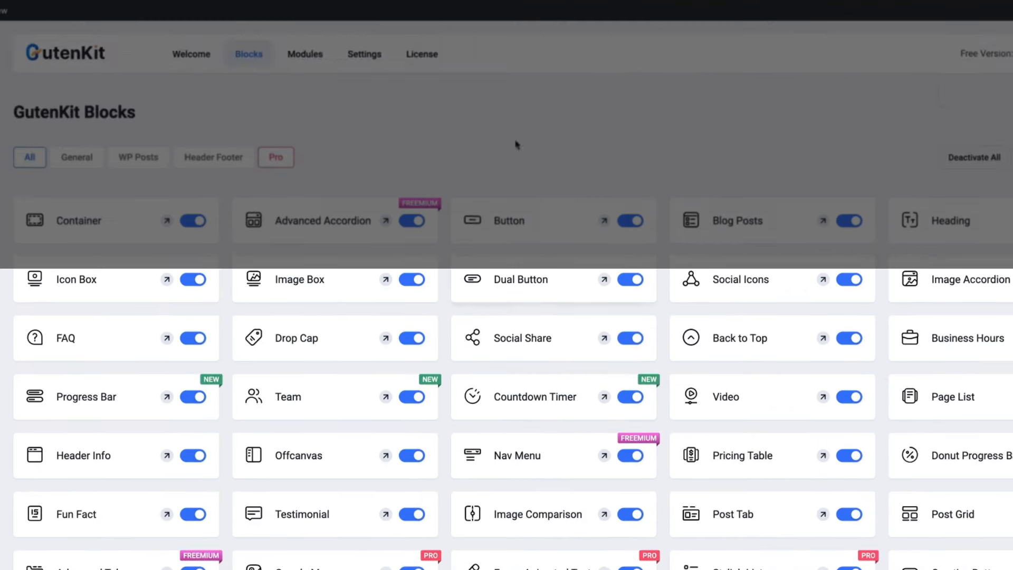
click(306, 55)
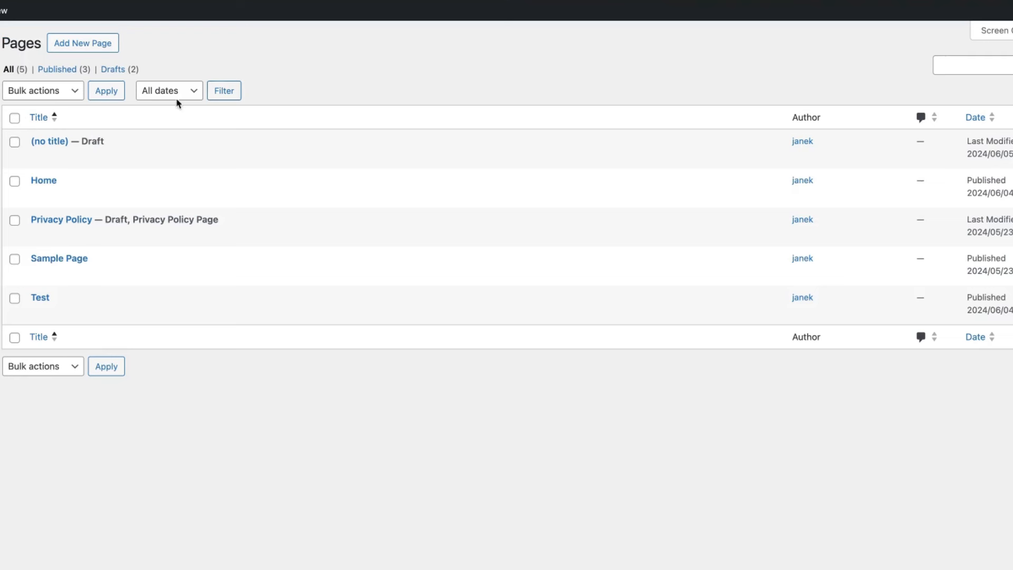
Open the Test page for editing and insert a GutenKit Unfold block.
click(44, 312)
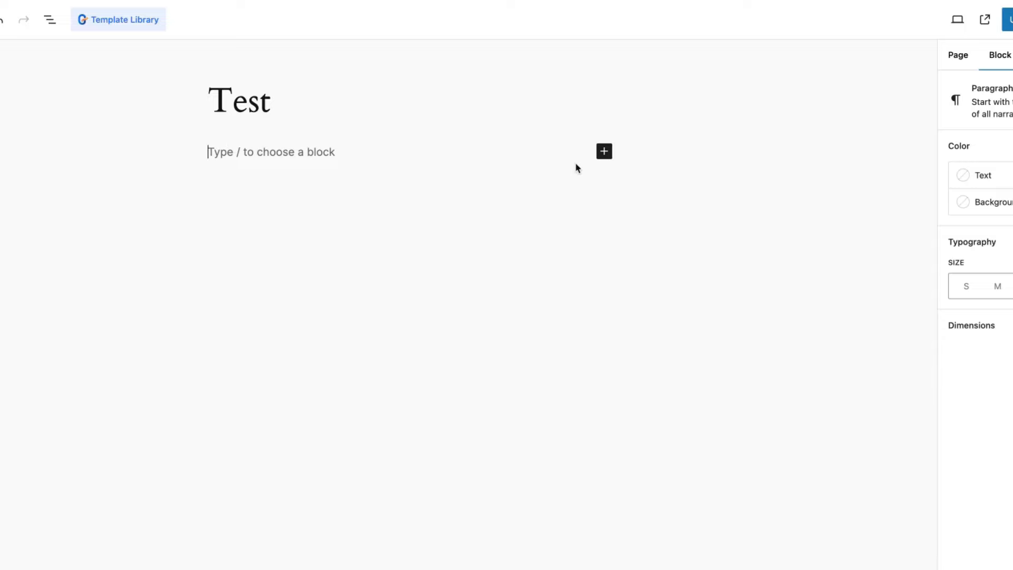
click(604, 151)
text(unf)
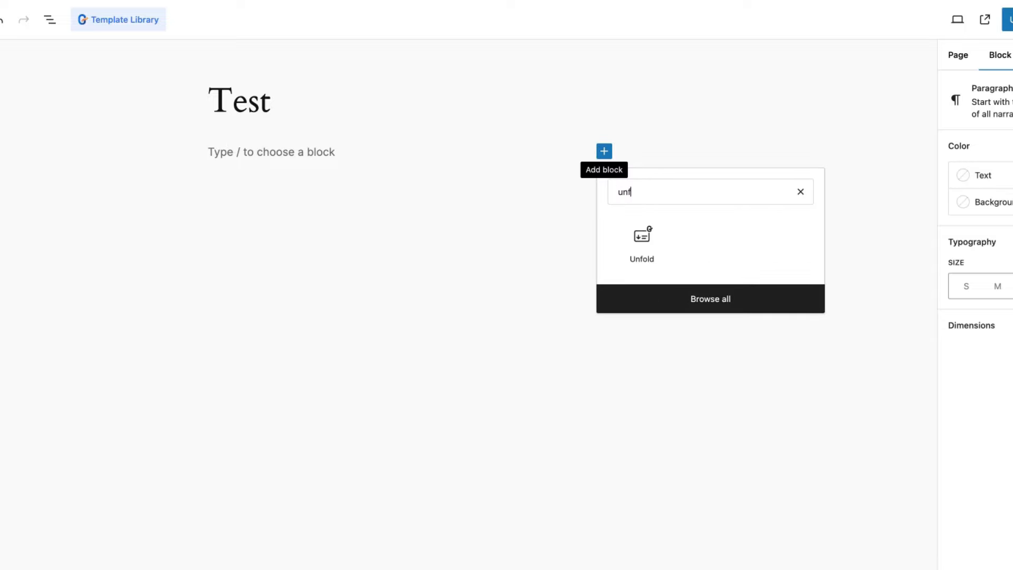
click(645, 238)
click(522, 190)
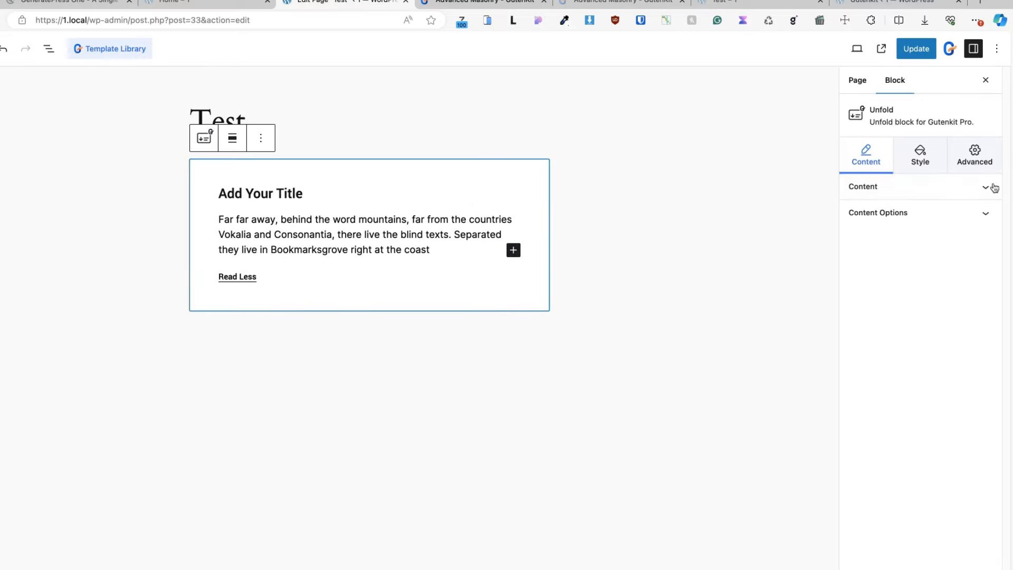
Set the Unfold block's title to "My title" and replace its paragraph with a long Lorem ipsum text.
click(994, 187)
triple_click(912, 227)
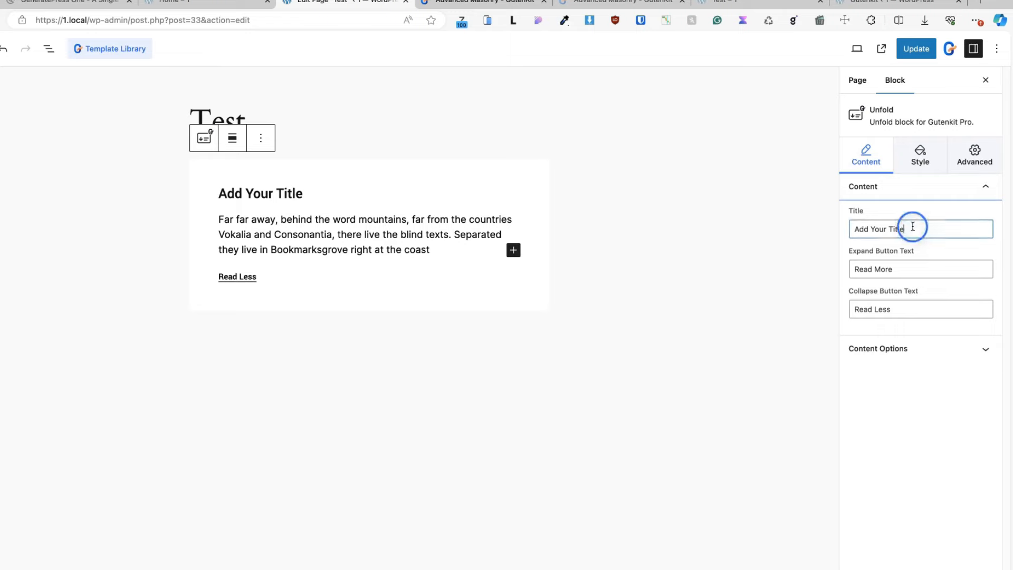
click(370, 235)
triple_click(372, 240)
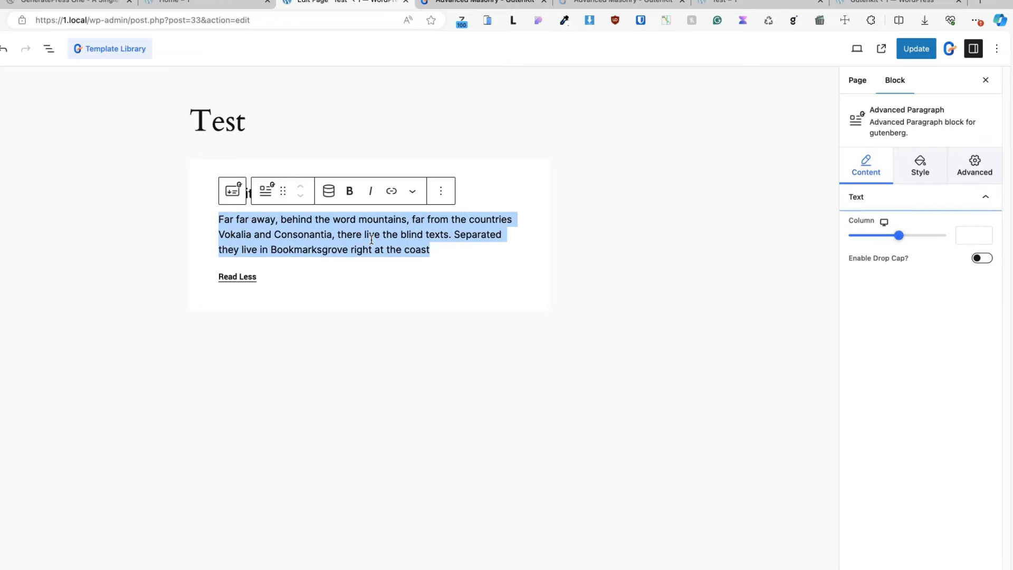
text(Lorem ipsum dolor sit amet consectetur adipiscing elit, consequat nascetur velit interdum congue risus cras quisque, luctus proin semper magna odio tortor. Duis orci vehicula morbi pulvinar nullam turpis fusce, conubia aliquam curabitur nibh eu etiam quisque varius, est feugiat cubilia mattis viverra phasellus. Cras imperdiet pretium tristique vulputate tempor nunc mollis senectus, viverra justo facilisi vestibulum ut magna fringilla blandit interdum, nulla luctus aptent ornare lacinia ridiculus arcu. Commodo tincidunt enim fusce aliquet gravida hac vulputate condimentum, interdum cursus nisl class sociosqu rutrum ligula facilisis quis, ornare ridiculus vivamus mus ut elementum lectus. Libero erat inceptos integer vitae cras, proin massa metus arcu dui a, aenean tincidunt cum imperdiet. Integer rhoncus feugiat enim fringilla donec interdum semper eros elementum, luctus consequat morbi parturient proin egestas himenaeos tempor vivamus auctor, erat fermentum sapien placerat eget tristique litora nec. Quisque convallis lacinia potenti proin enim penatibus tortor dui, integer vivamus nisi vestibulum vehicula sed porta primis, gravida commodo cras mus accumsan arcu dictum. Nisl neque molestie torquent primis suscipit blandit mattis, penatibus cursus dui hendrerit varius augue donec suspendisse, sem nisi nibh odio tellus curae.)
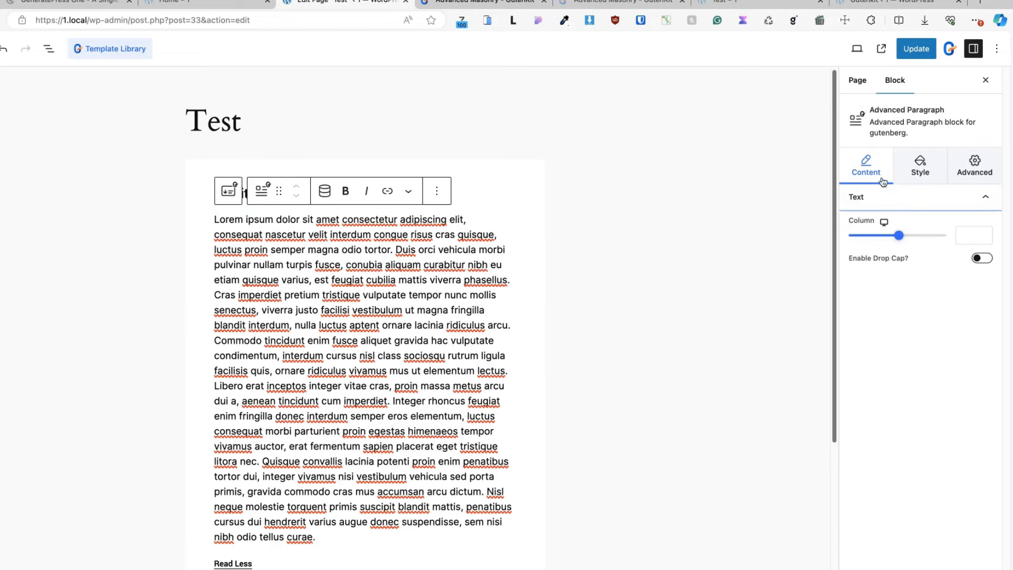
Show the Unfold block's content options, then update the page and open its published version.
click(899, 352)
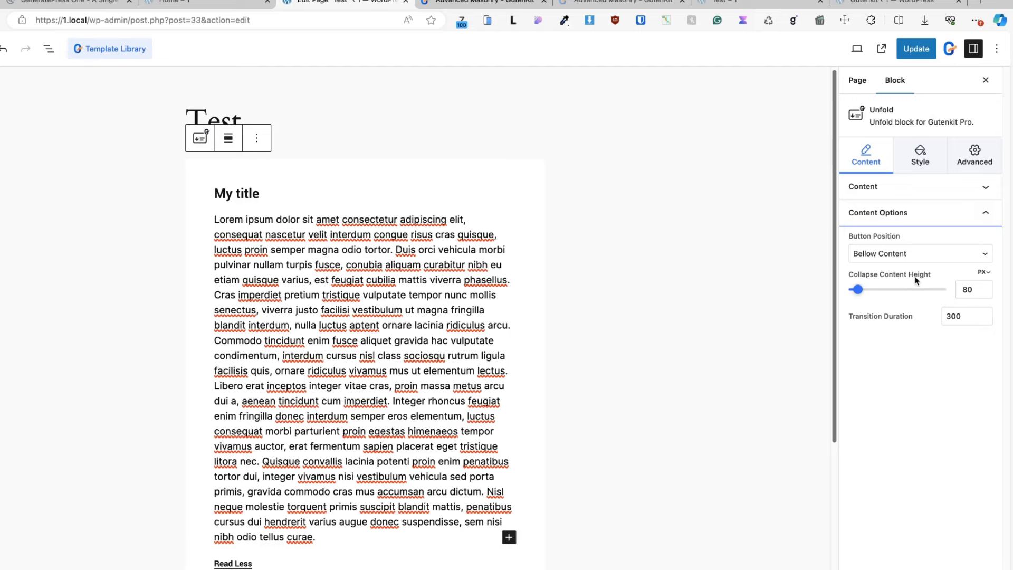
click(916, 48)
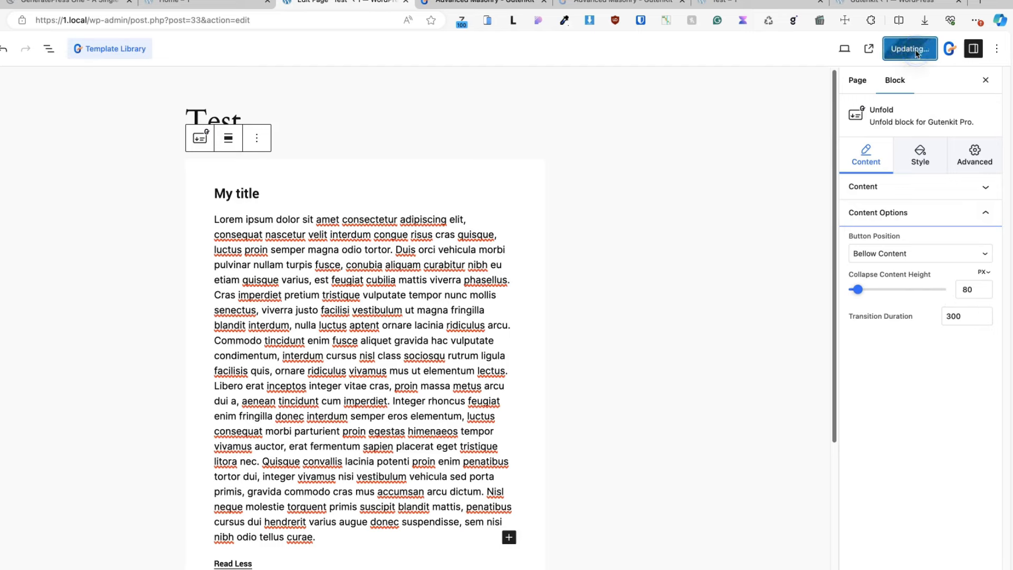
click(878, 50)
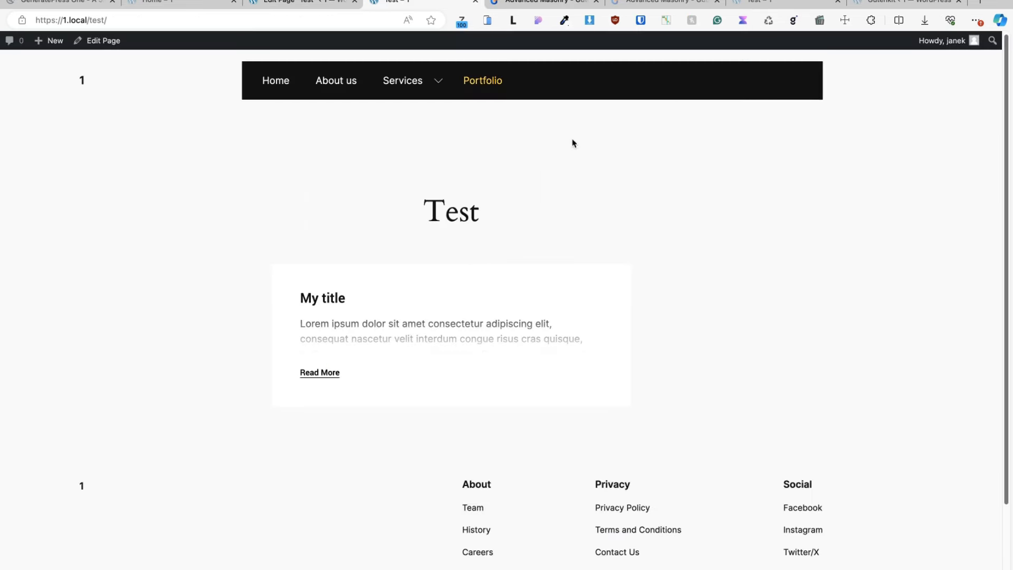
Expand the Unfold block's full text on the published page and collapse it again.
click(325, 372)
scroll(522, 377, down, 5)
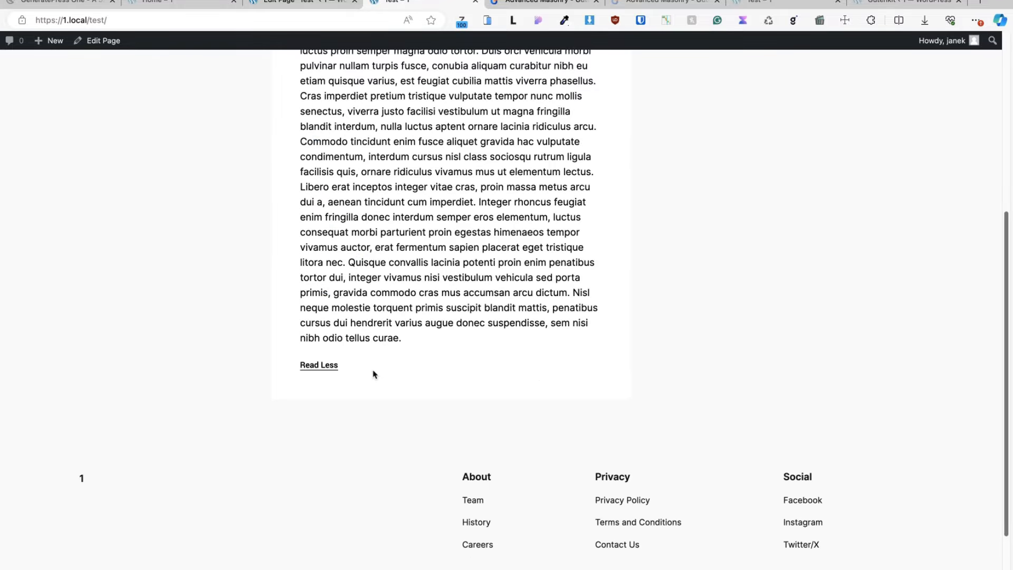
click(330, 364)
scroll(566, 316, up, 3)
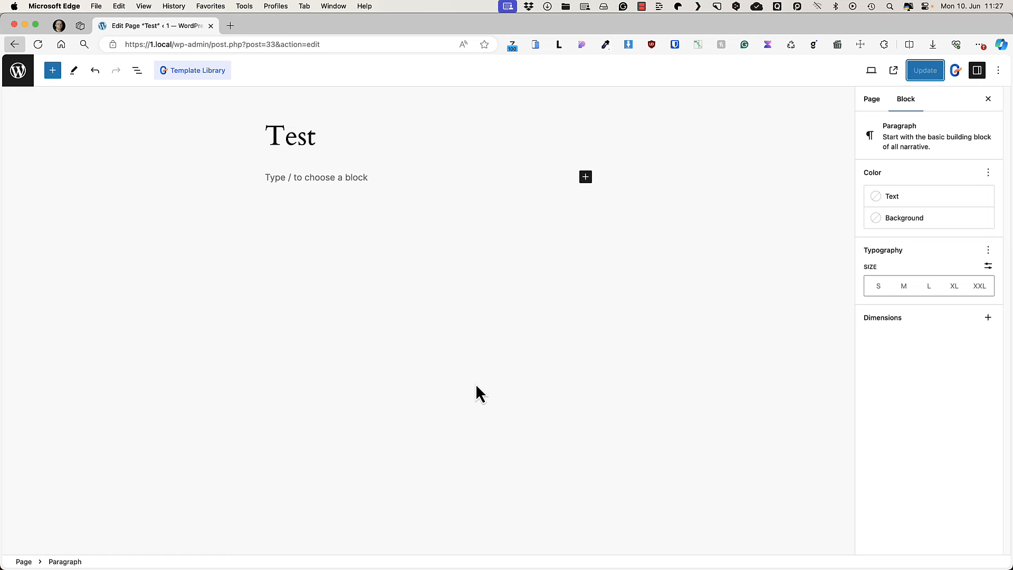
Insert a GutenKit Query Builder block using the "Image, author, Date, Time, Comments & Title" variation.
click(586, 177)
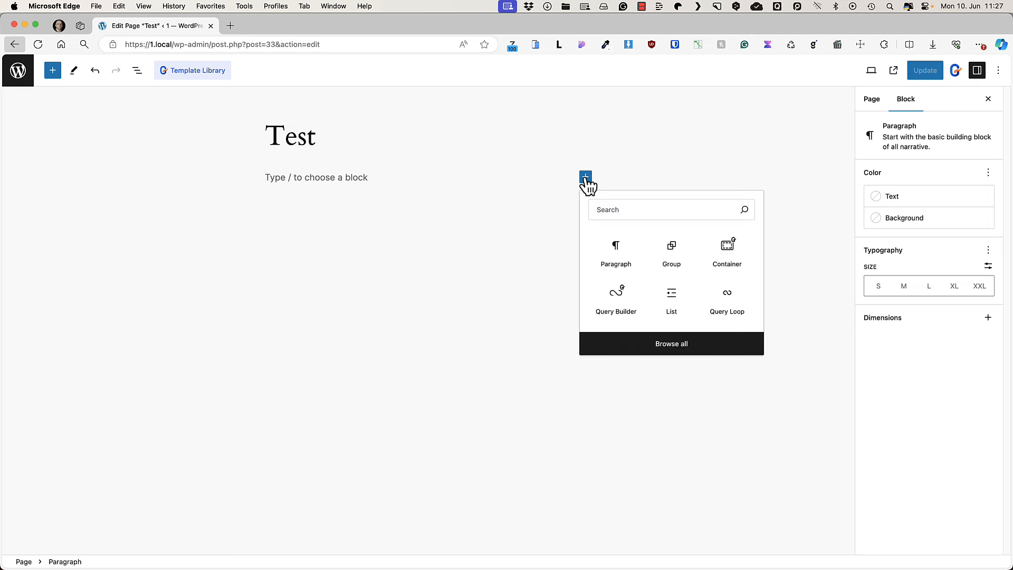
click(616, 299)
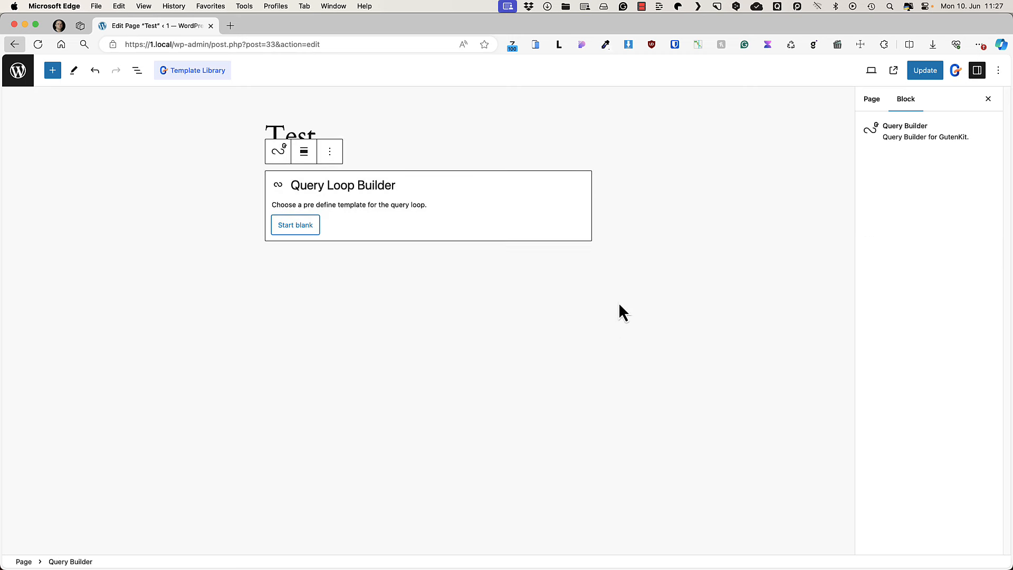
click(295, 227)
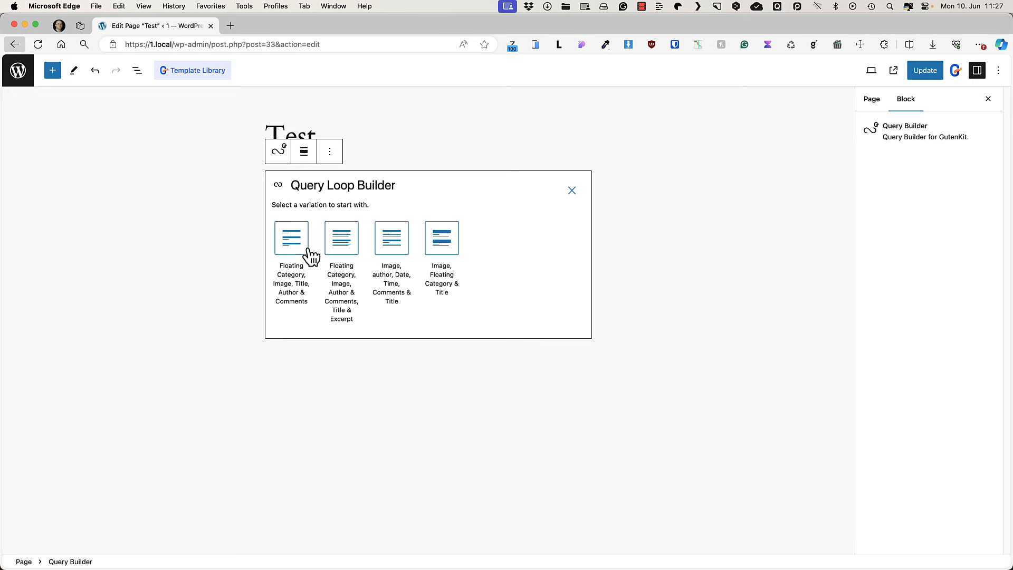
click(387, 240)
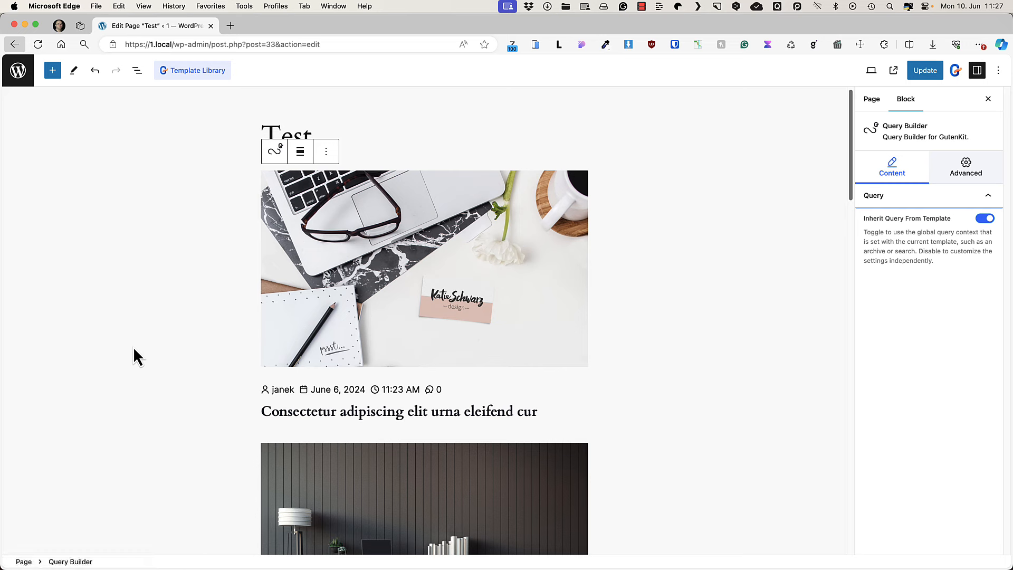
Disable Inherit Query From Template on the Query Builder block and check the available query types.
click(358, 235)
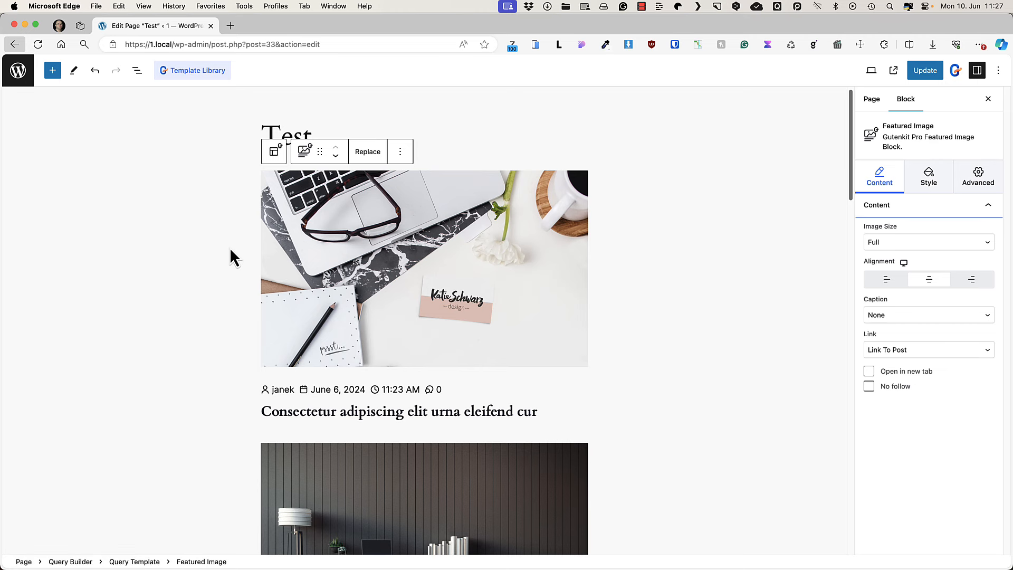
click(81, 562)
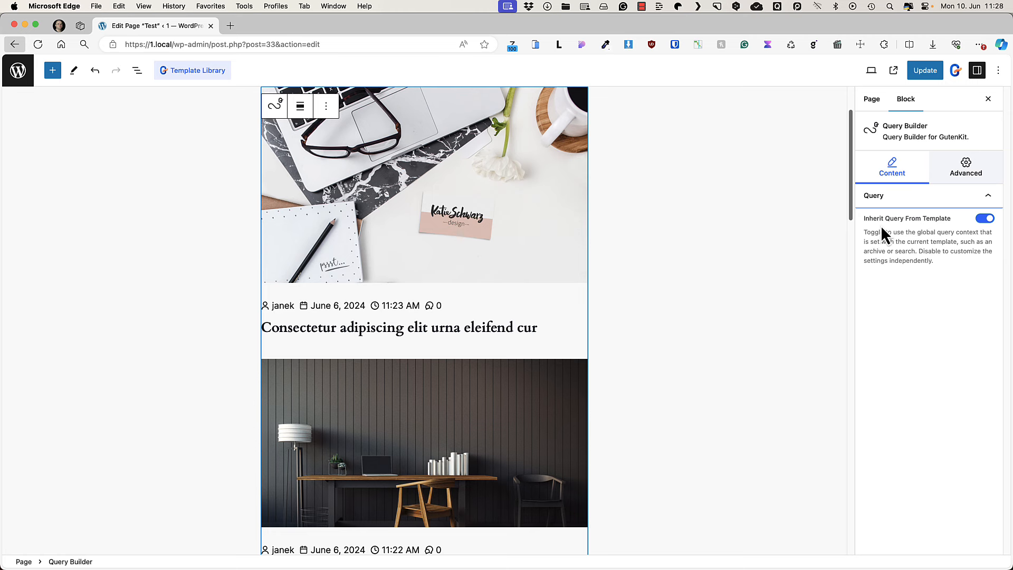
click(982, 221)
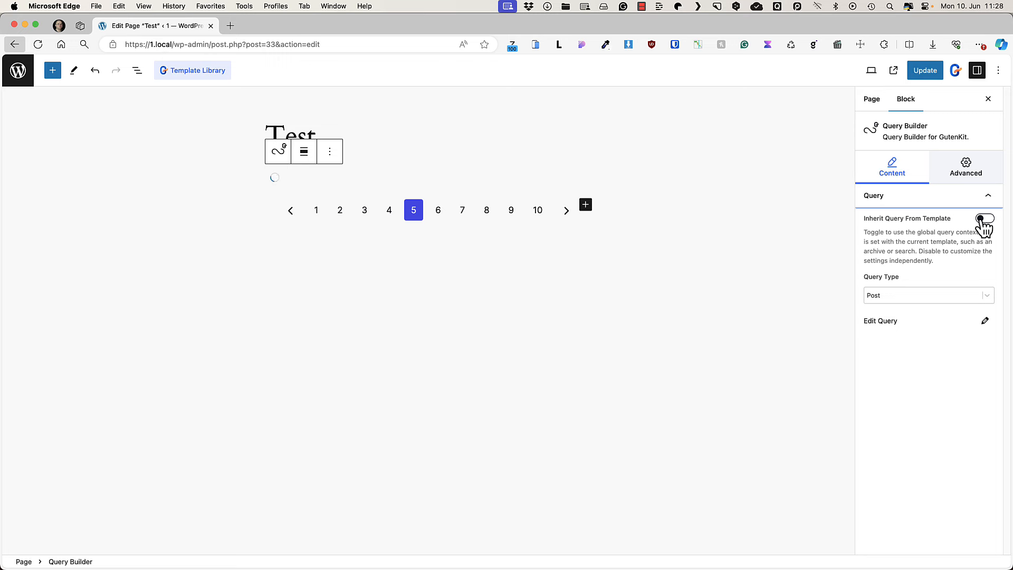
click(905, 298)
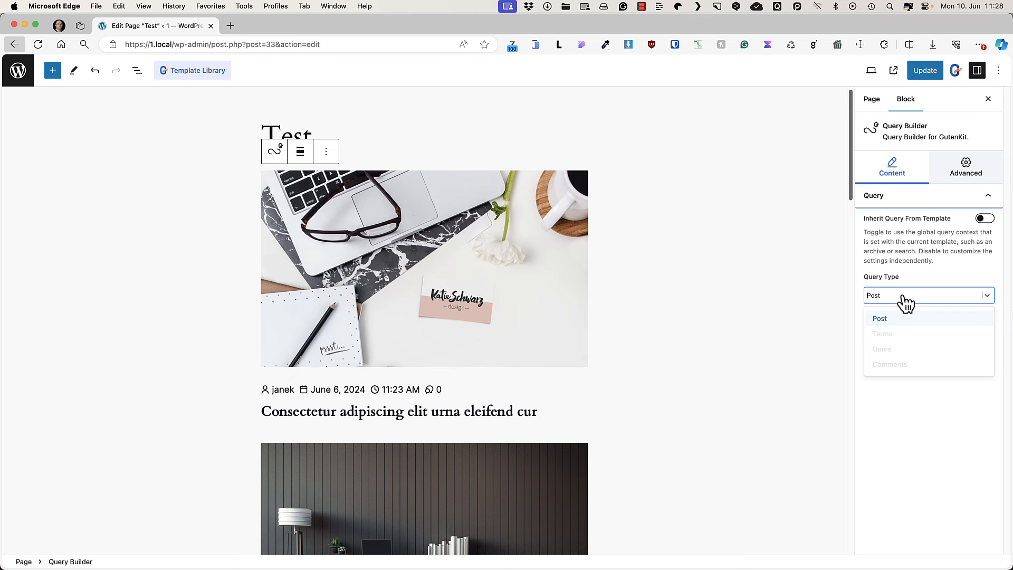
click(931, 271)
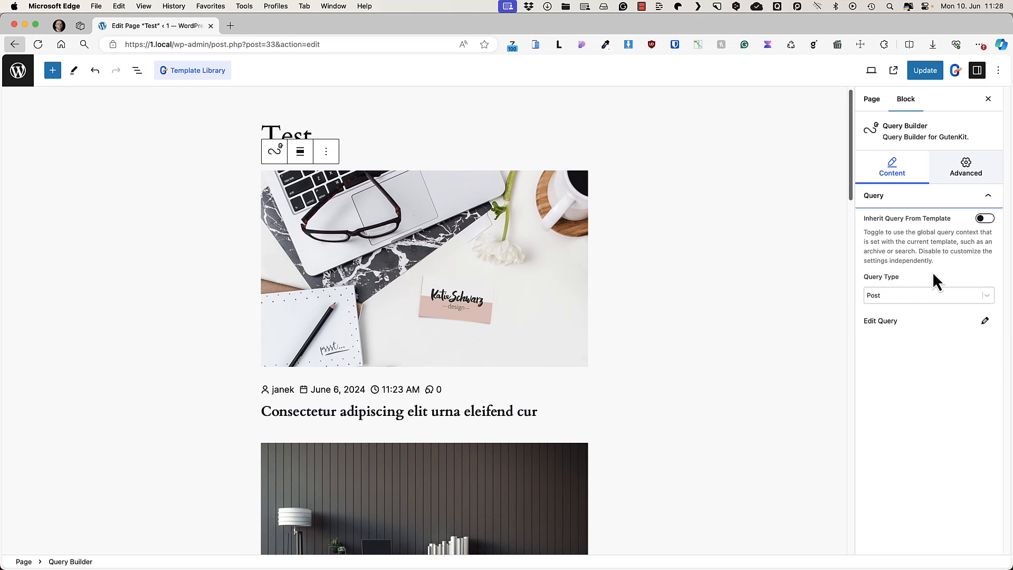
Review the Query Builder's Posts, Taxonomy Query, Pagination and Order query settings, plus the block's advanced settings.
click(985, 322)
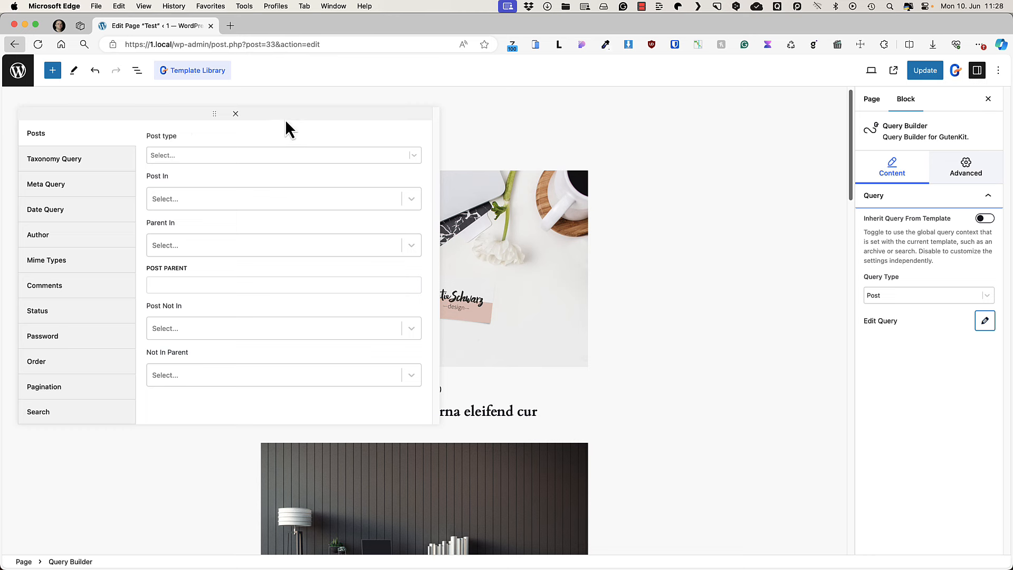
click(189, 198)
click(223, 178)
click(50, 161)
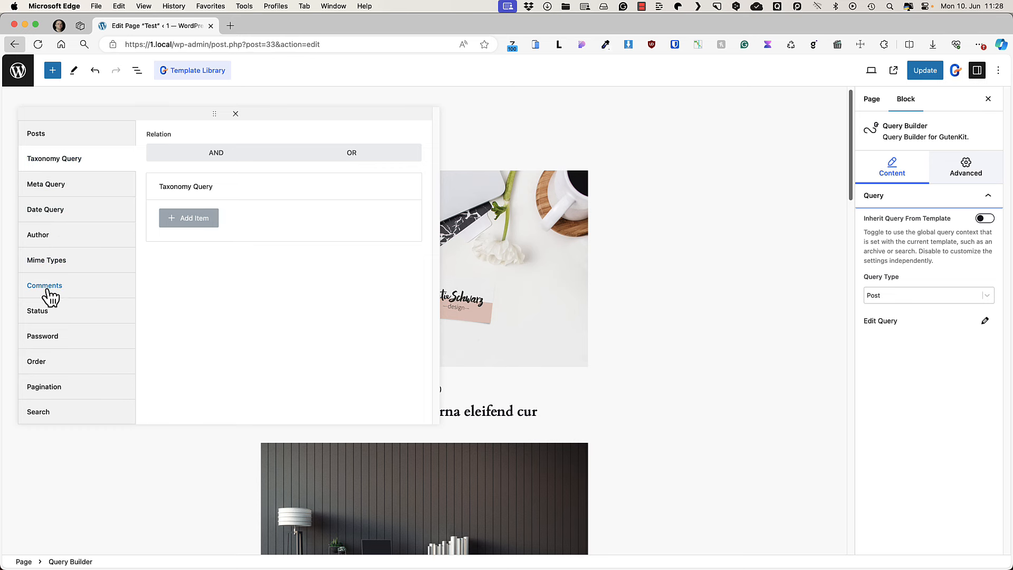
click(49, 387)
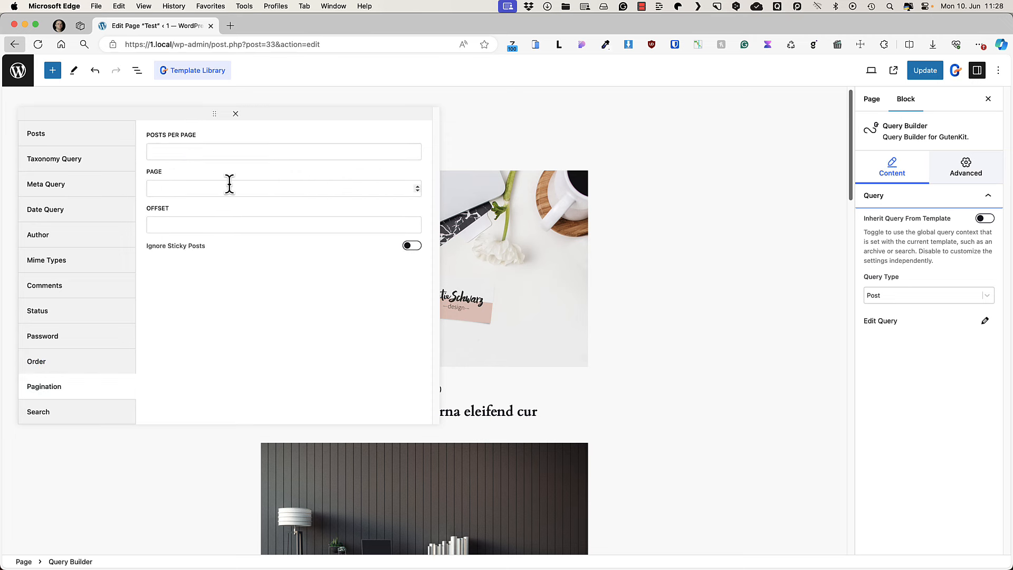
click(45, 365)
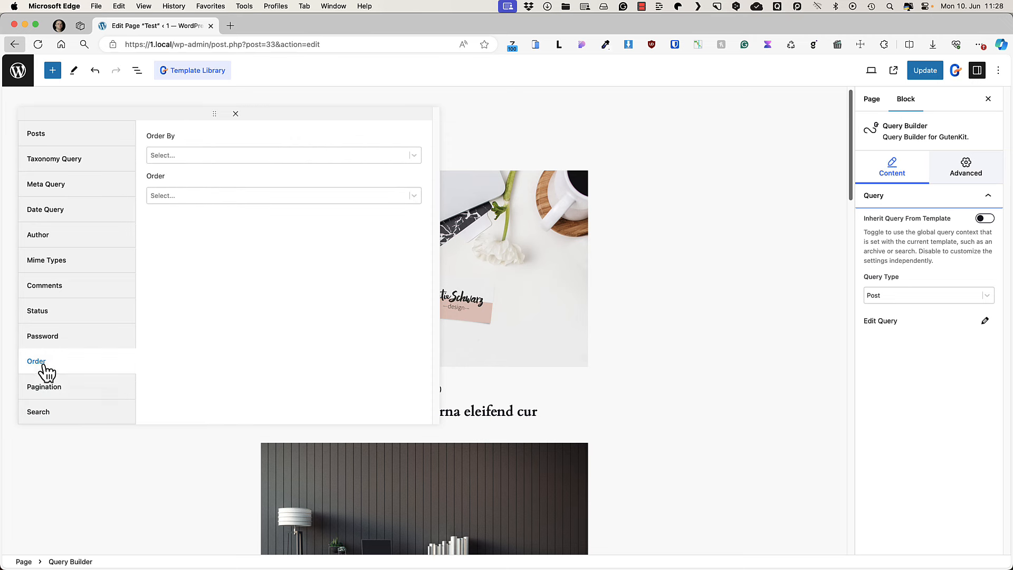
click(236, 114)
click(968, 165)
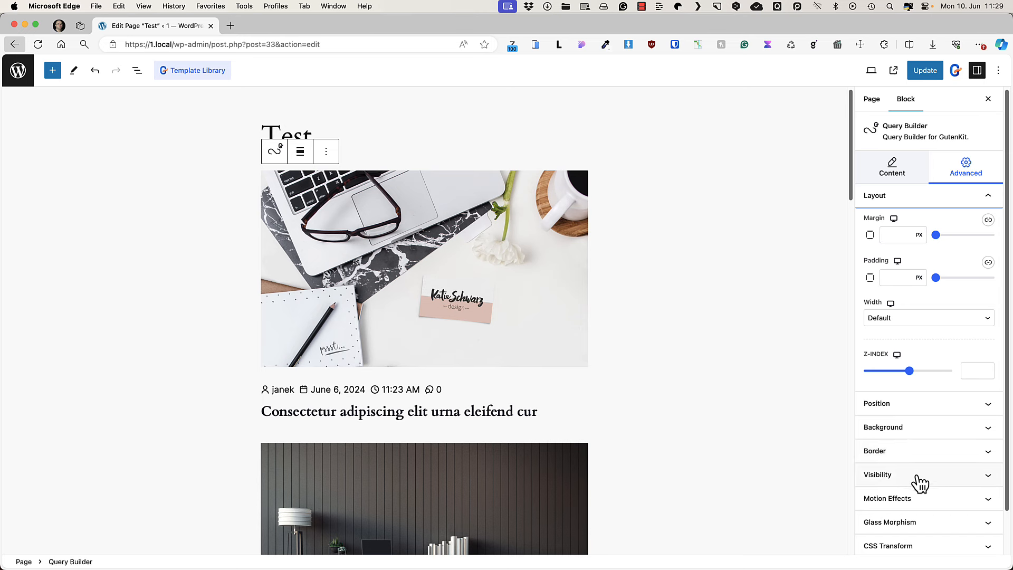
scroll(921, 482, down, 2)
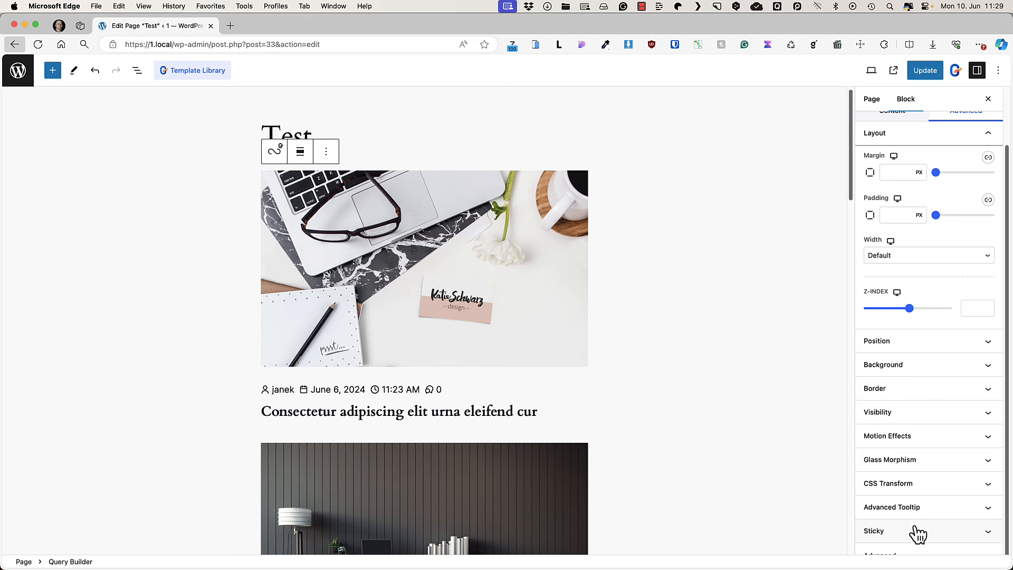
Try the Slider, Flex and Block layout types on the Query Template block and return it to Grid.
click(299, 231)
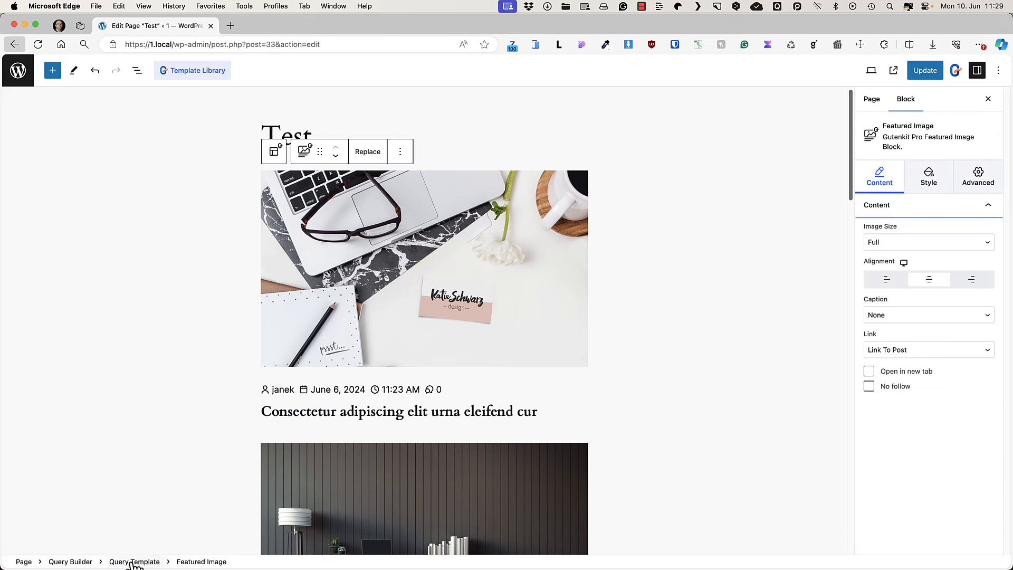
click(133, 562)
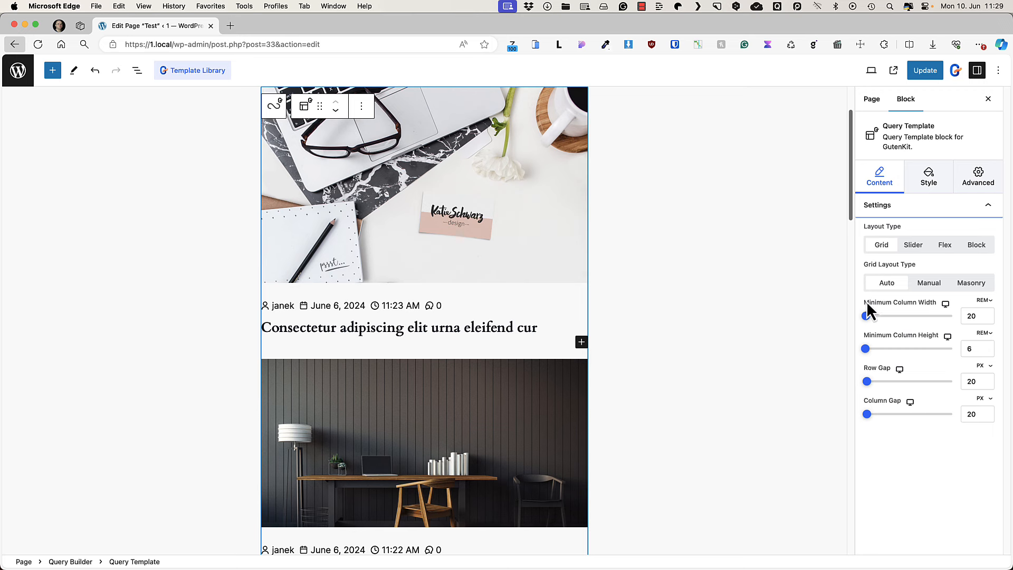
click(914, 248)
click(949, 248)
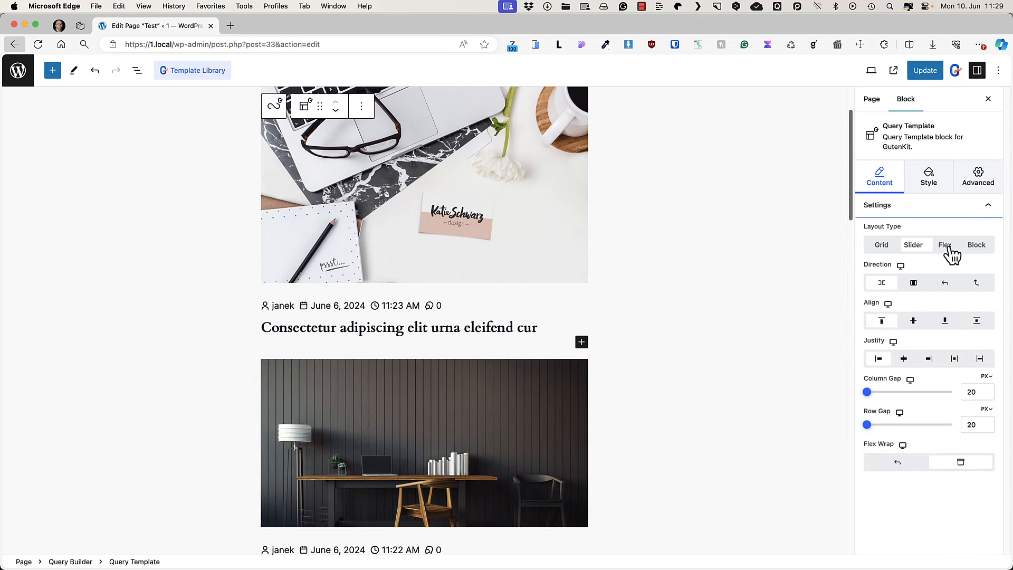
click(978, 248)
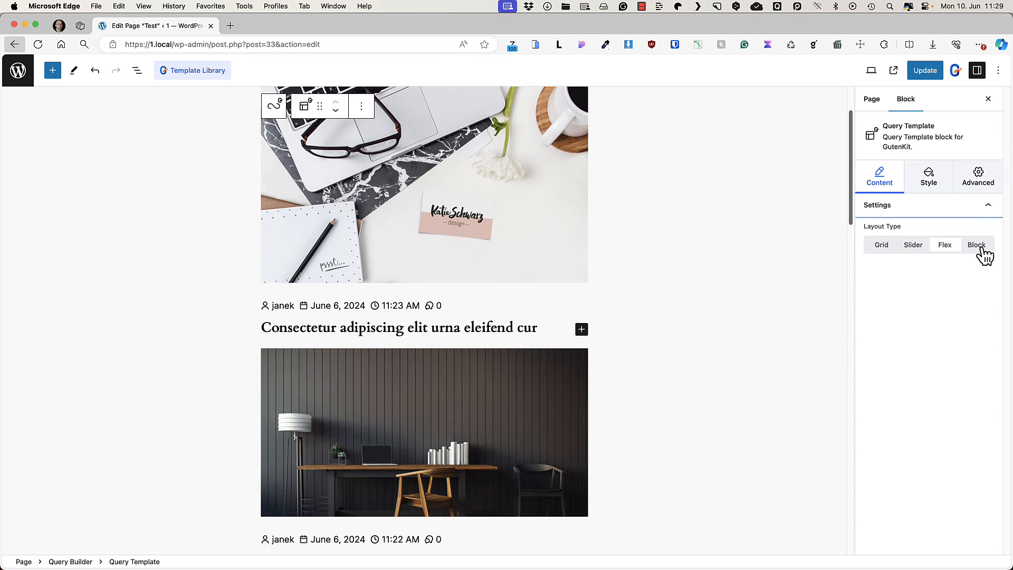
click(880, 246)
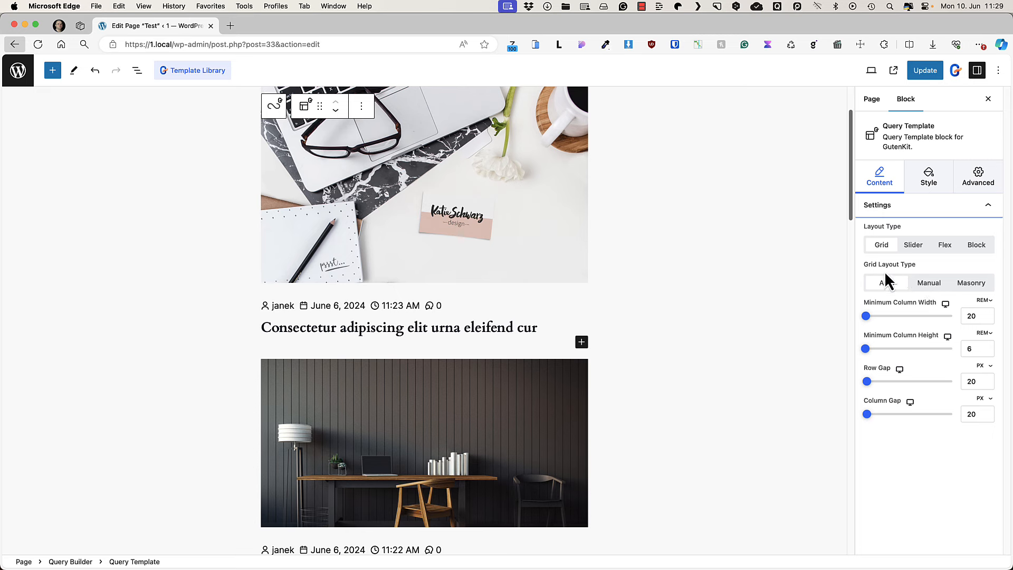
Try the Manual grid layout type on the Query Template, and switch it to Masonry with 2 columns.
click(930, 284)
click(982, 288)
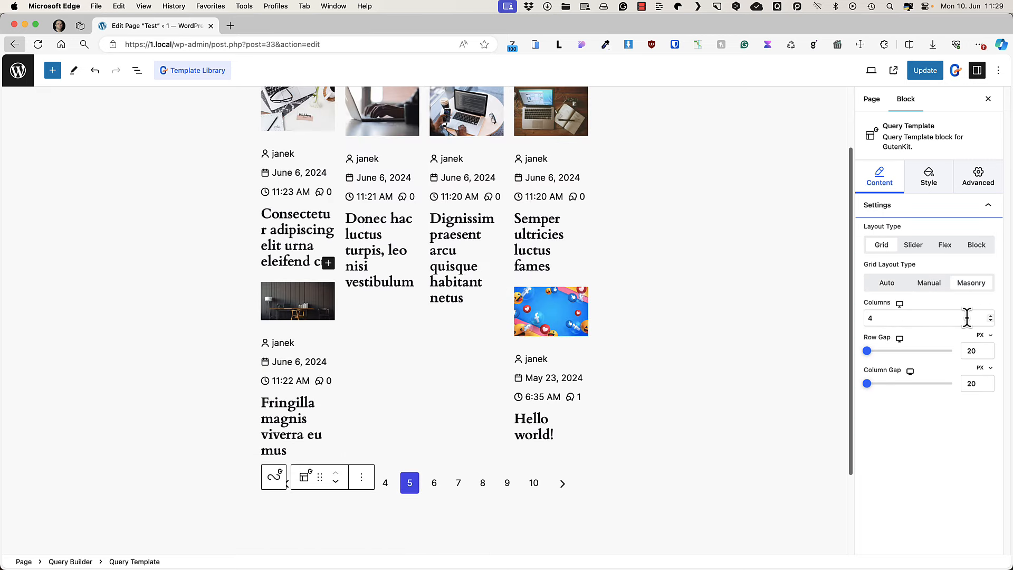
click(990, 321)
click(990, 321)
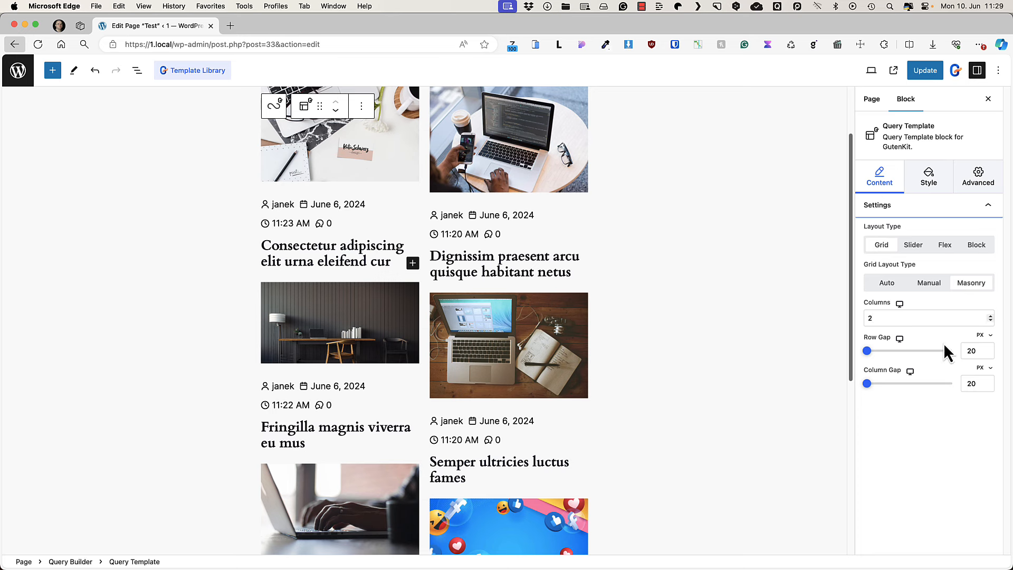
Review the Query Template's style and advanced settings, and set its grid layout type back to Auto.
click(933, 176)
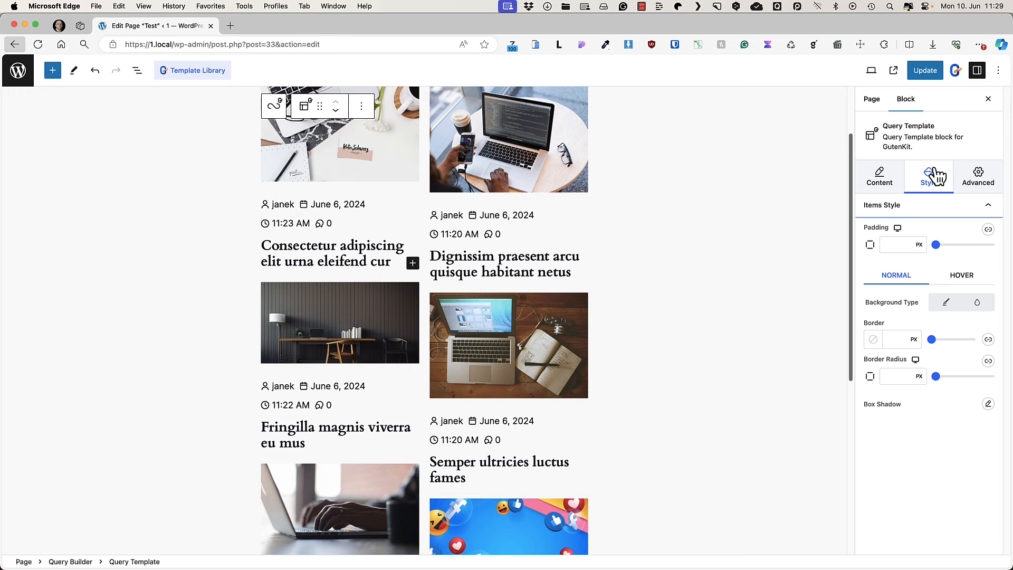
click(976, 187)
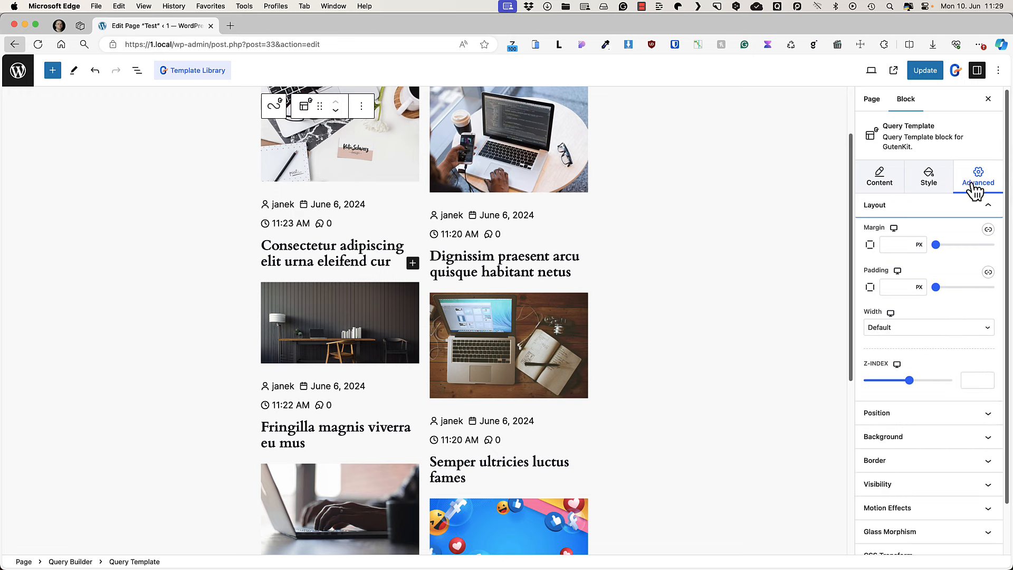
click(880, 178)
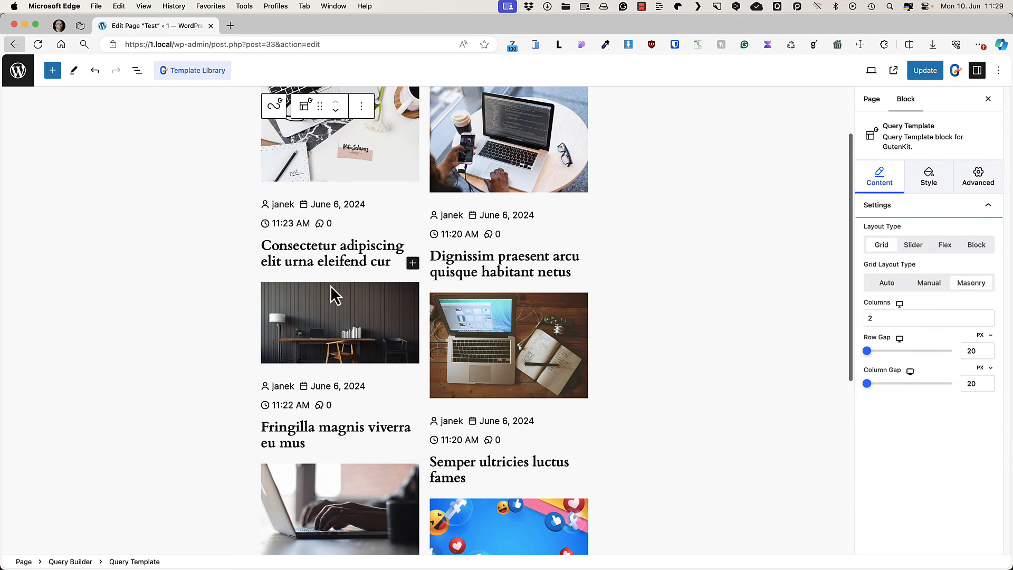
click(888, 284)
scroll(443, 332, up, 2)
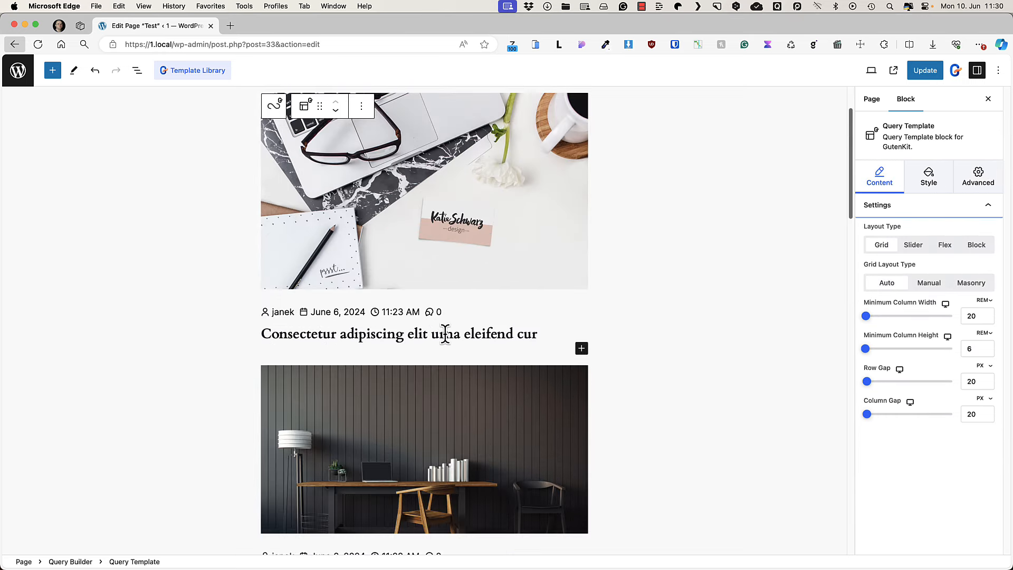
Check the link options of the first post's Featured Image block and view its style and advanced settings.
click(335, 199)
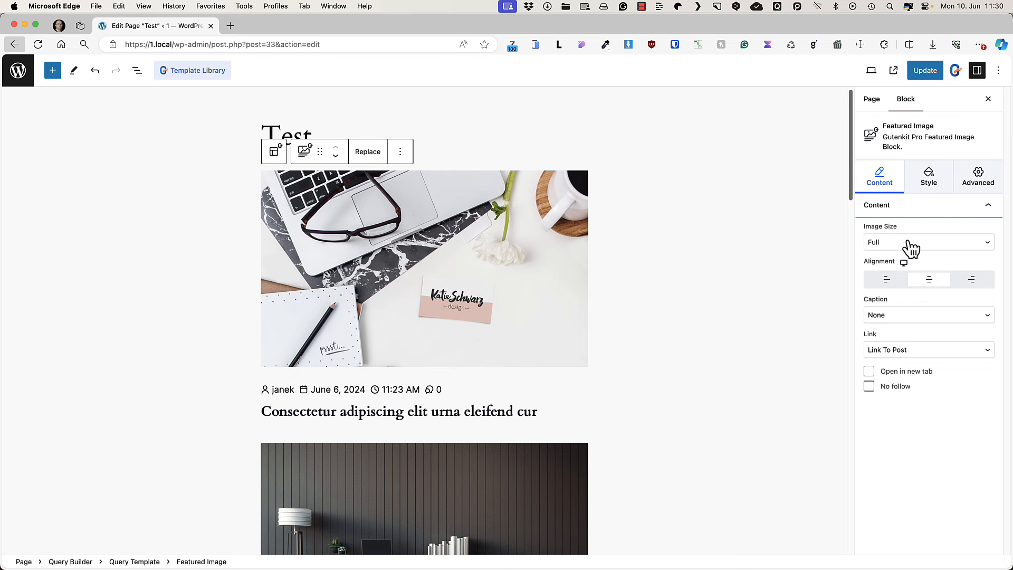
click(898, 350)
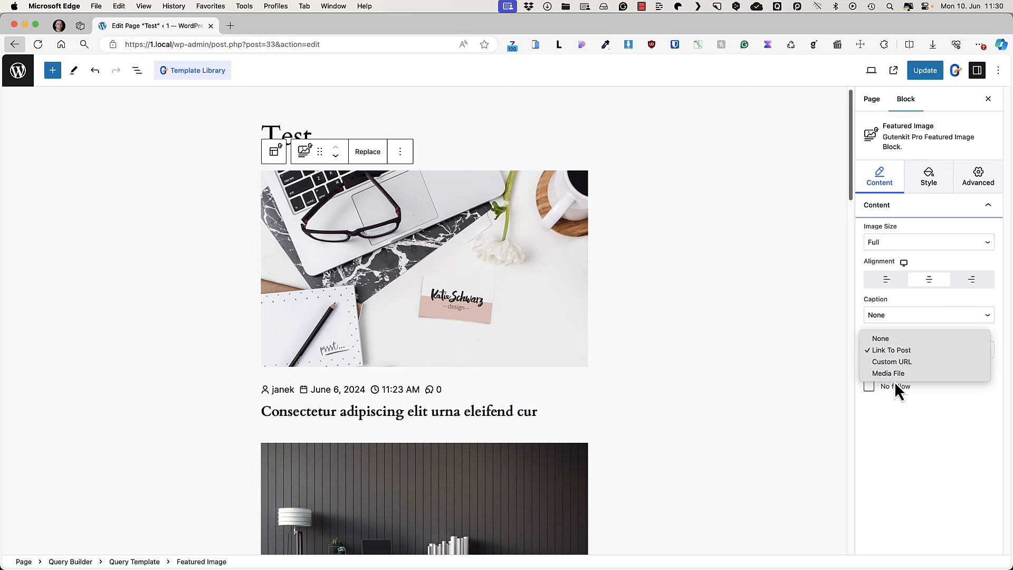
click(949, 407)
click(943, 184)
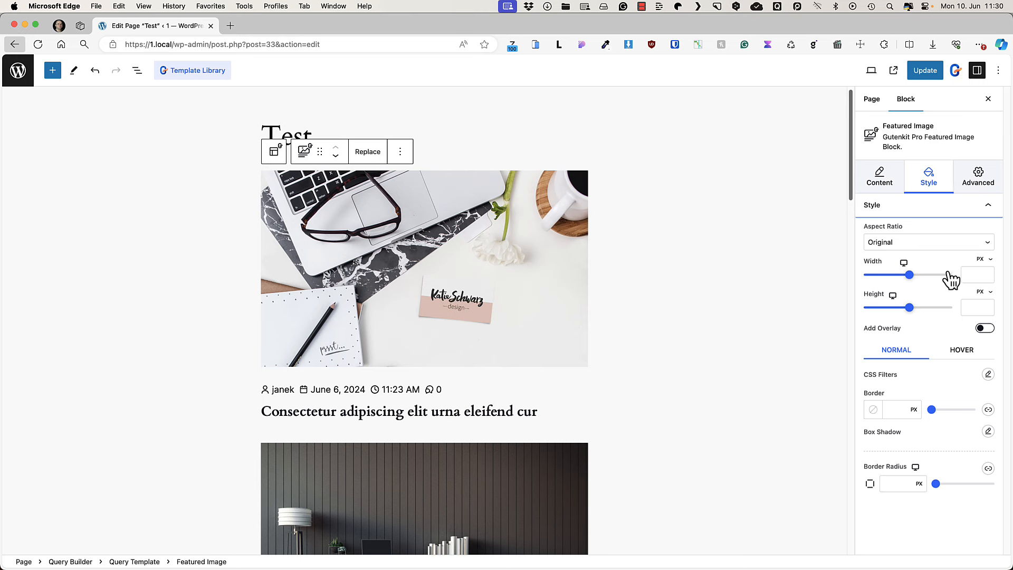
click(981, 179)
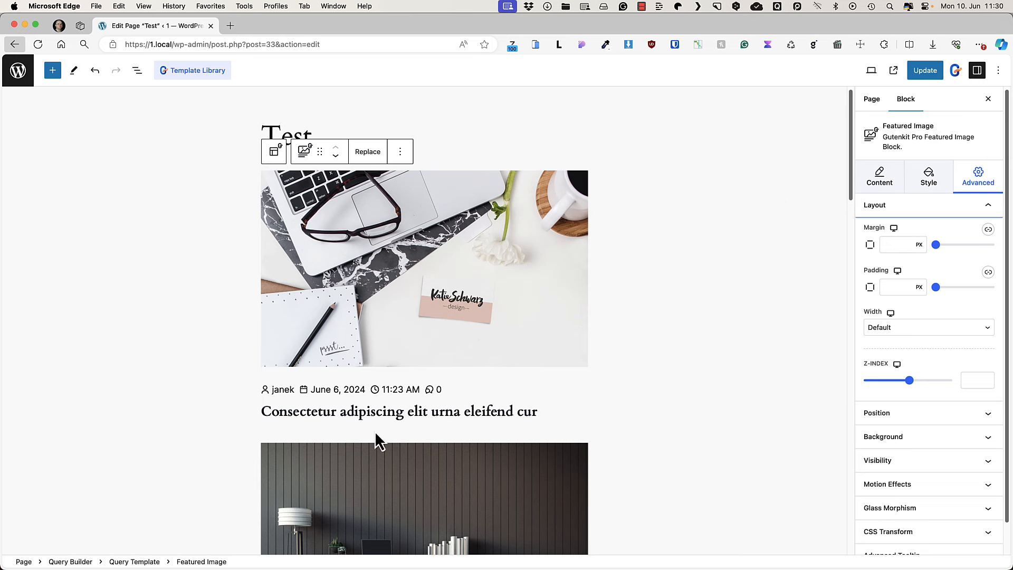
Reorder the Post Info block's metadata so that Comments comes directly after Author.
click(347, 391)
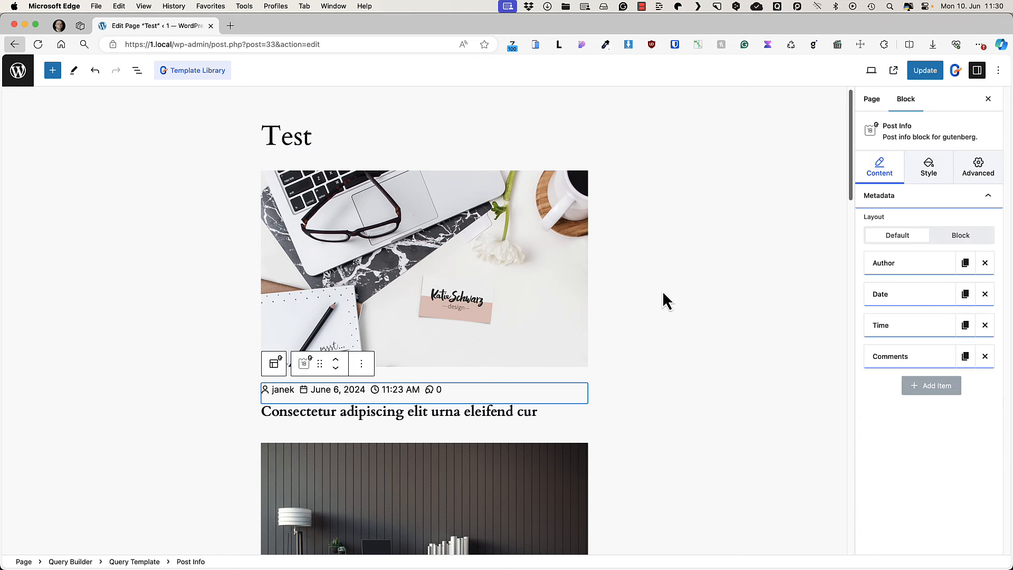
drag(895, 357, 900, 264)
drag(886, 301, 886, 266)
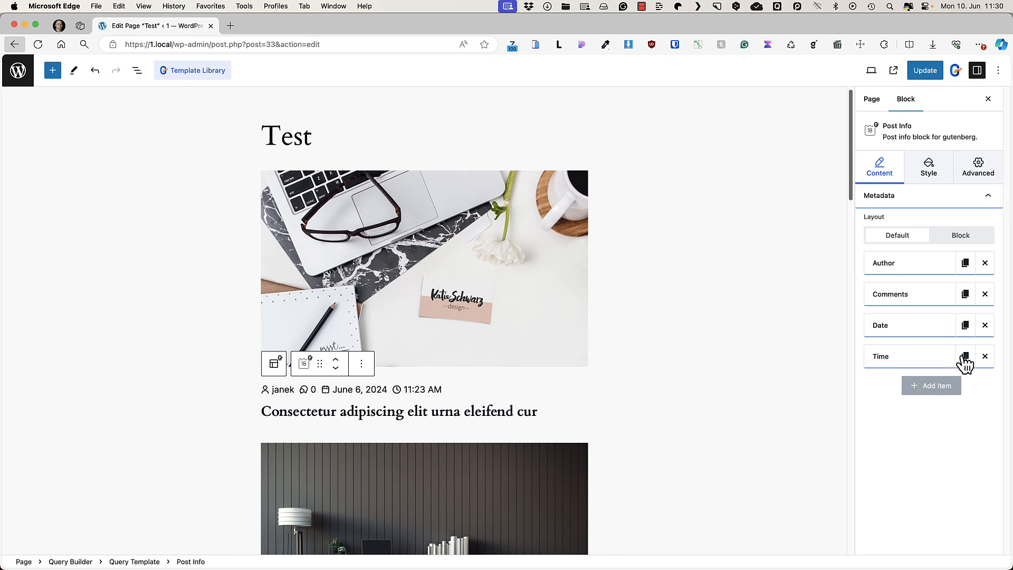
Duplicate the Time metadata item in the Post Info block and set the copy's type to Terms.
click(966, 356)
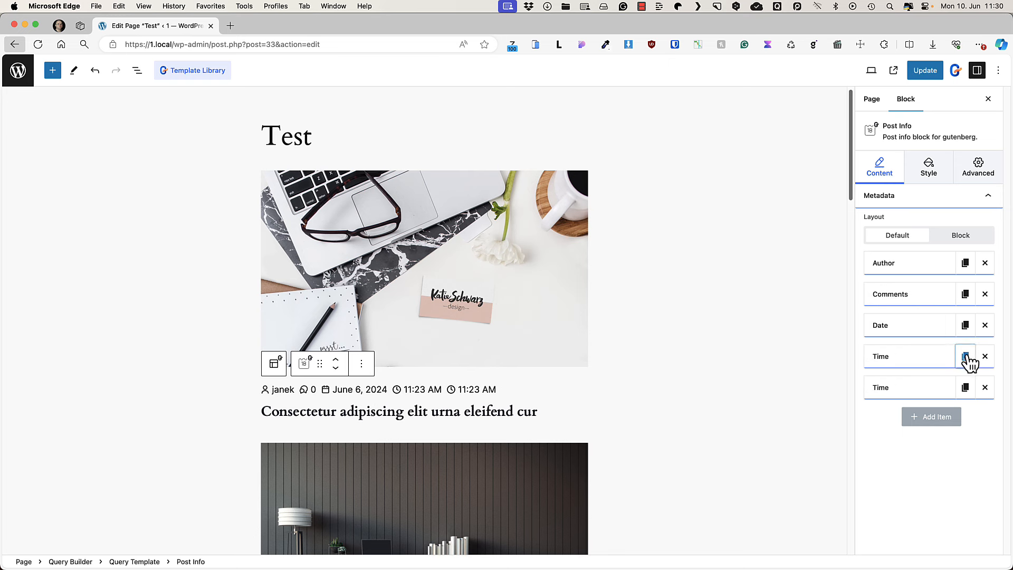
click(911, 386)
click(909, 424)
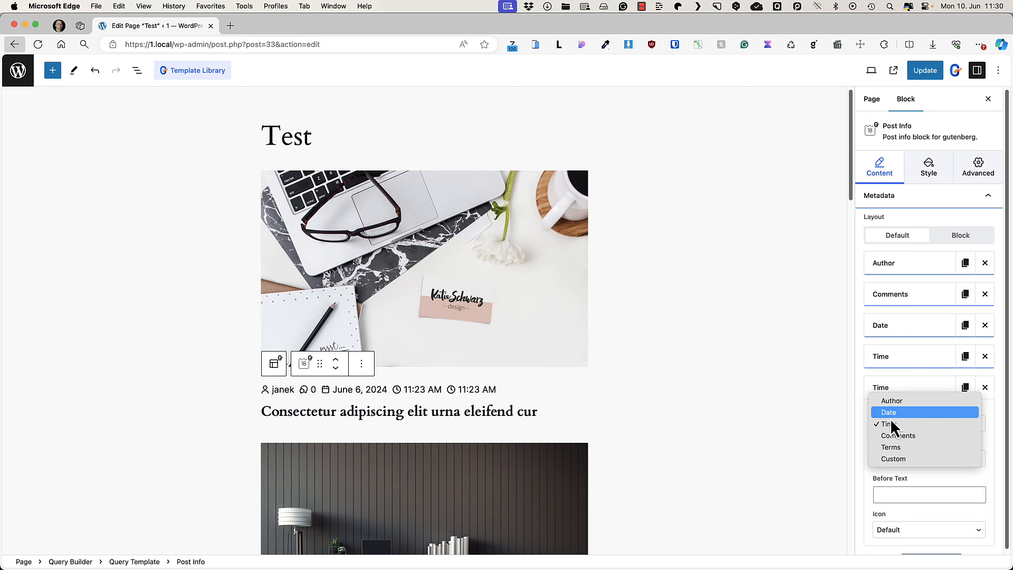
click(898, 450)
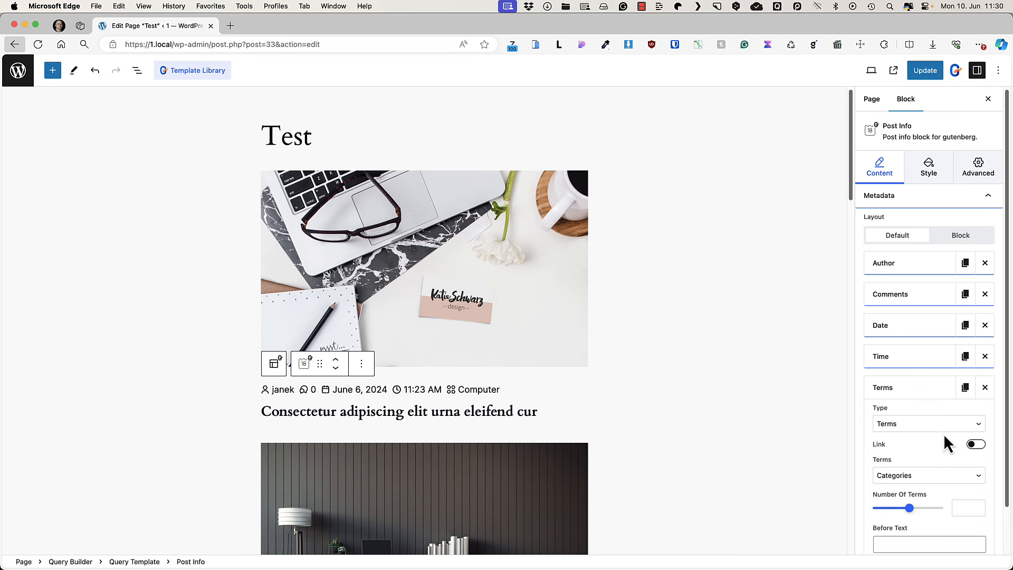
Enable the link on the Terms item, choose Categories as its terms and set its before text to "Some text:".
scroll(950, 438, down, 3)
click(976, 376)
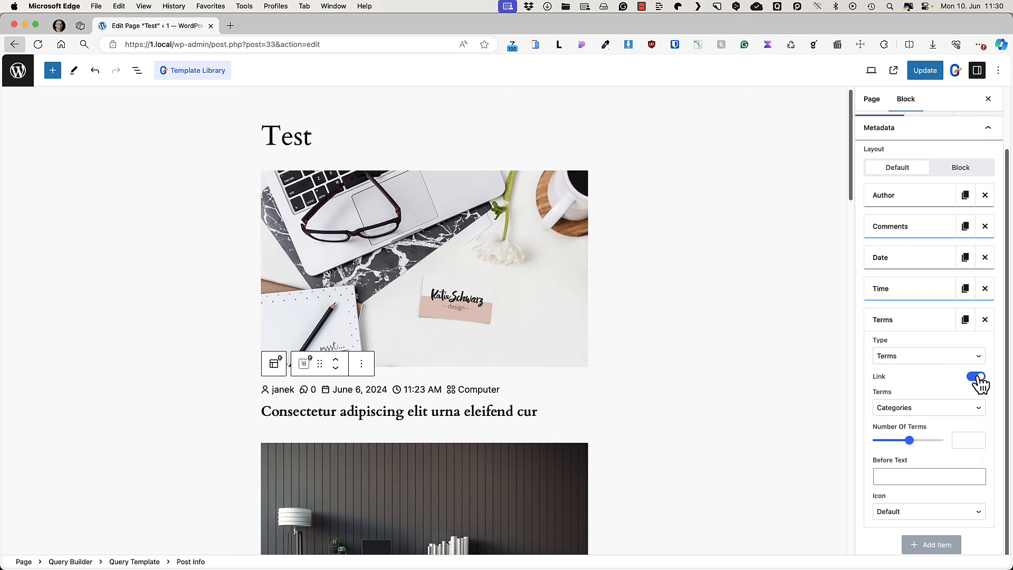
click(910, 408)
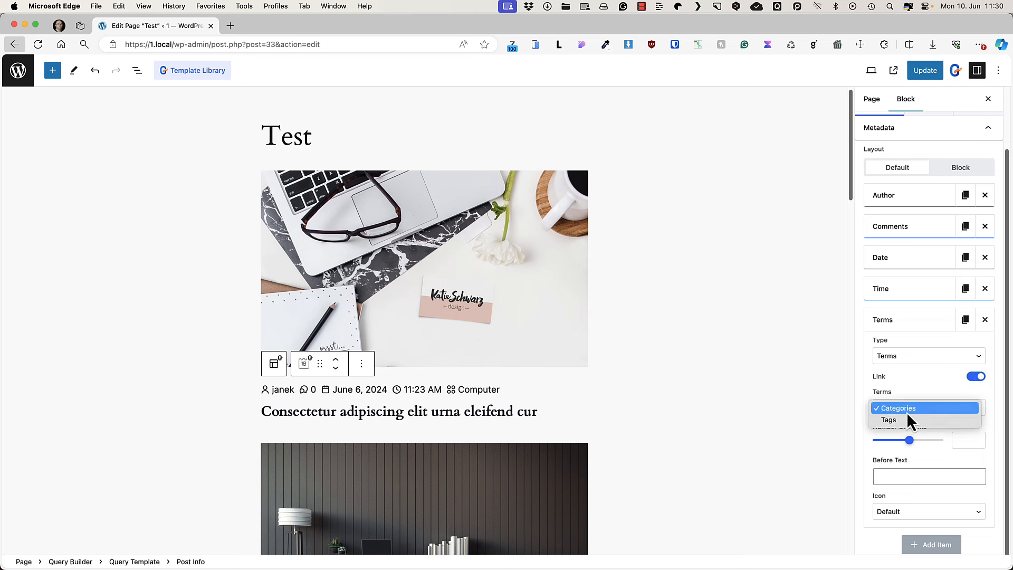
click(906, 413)
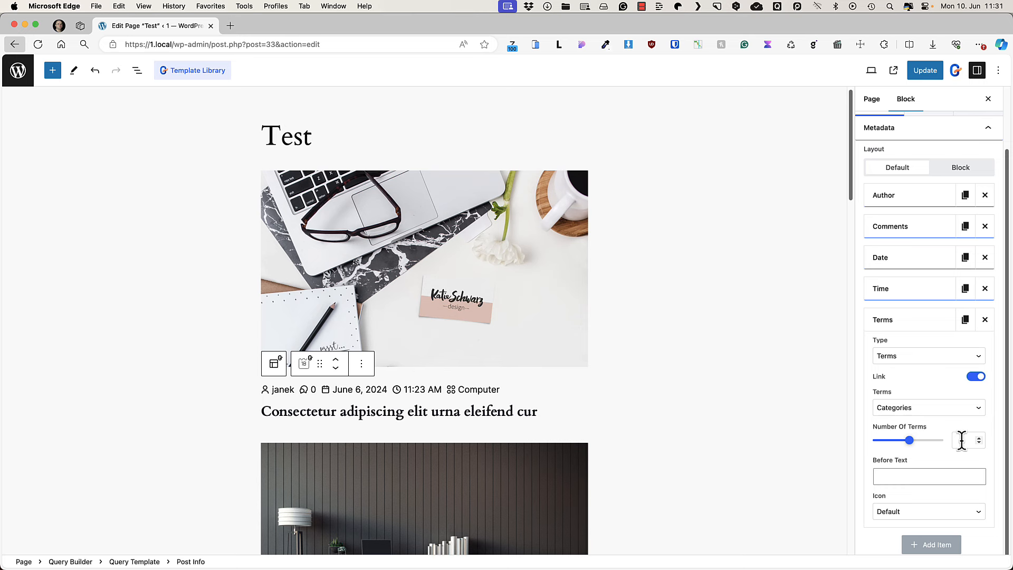
click(910, 476)
text(Some text:)
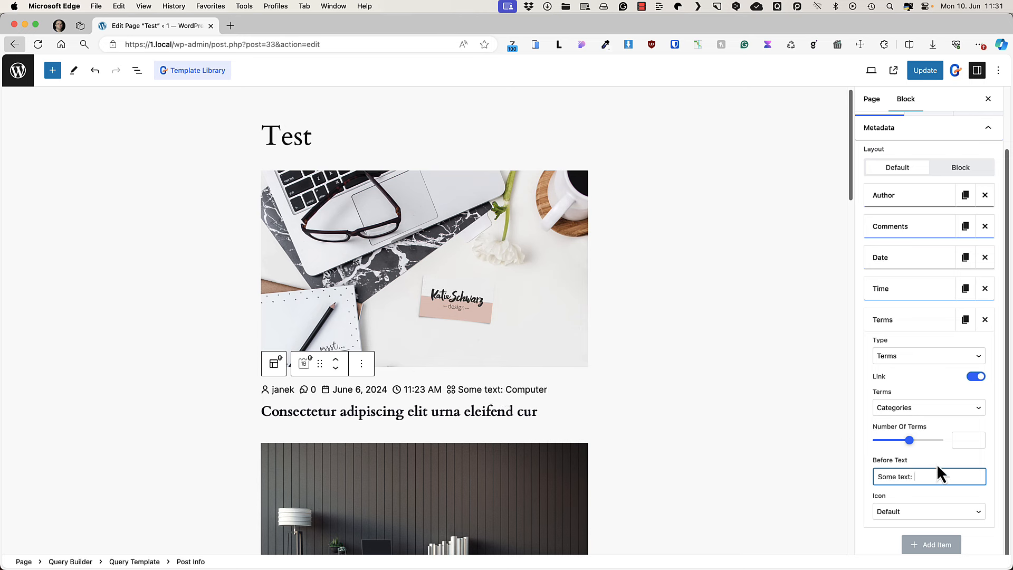
Set the Terms item's icon to Custom and show the icon choices.
click(911, 511)
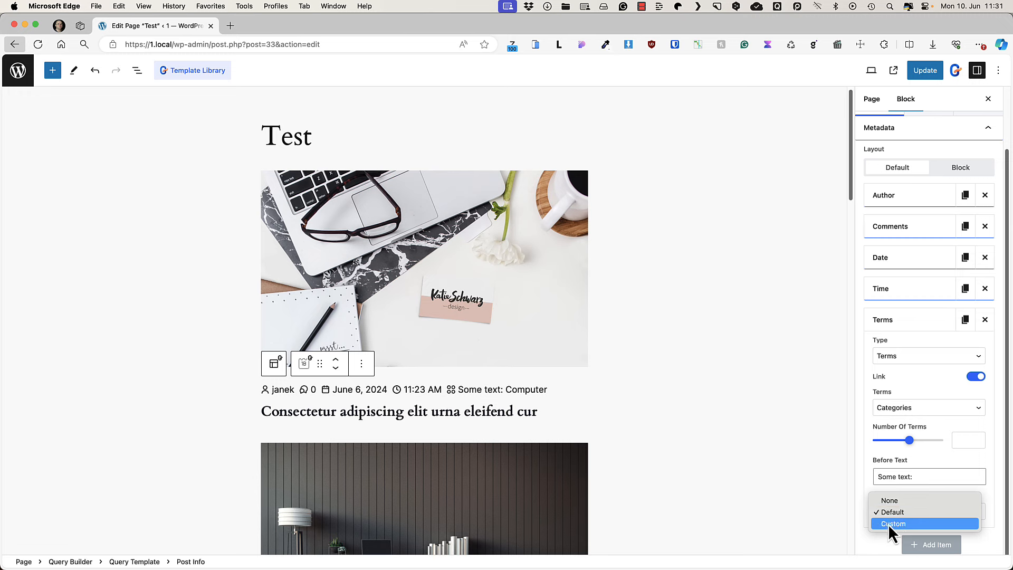
click(887, 524)
scroll(952, 494, down, 2)
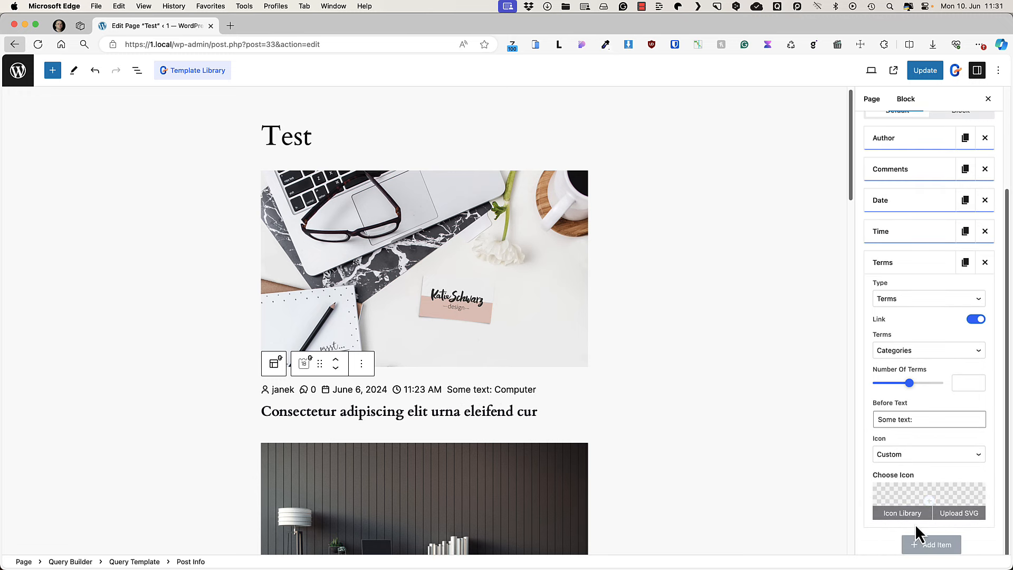
click(910, 456)
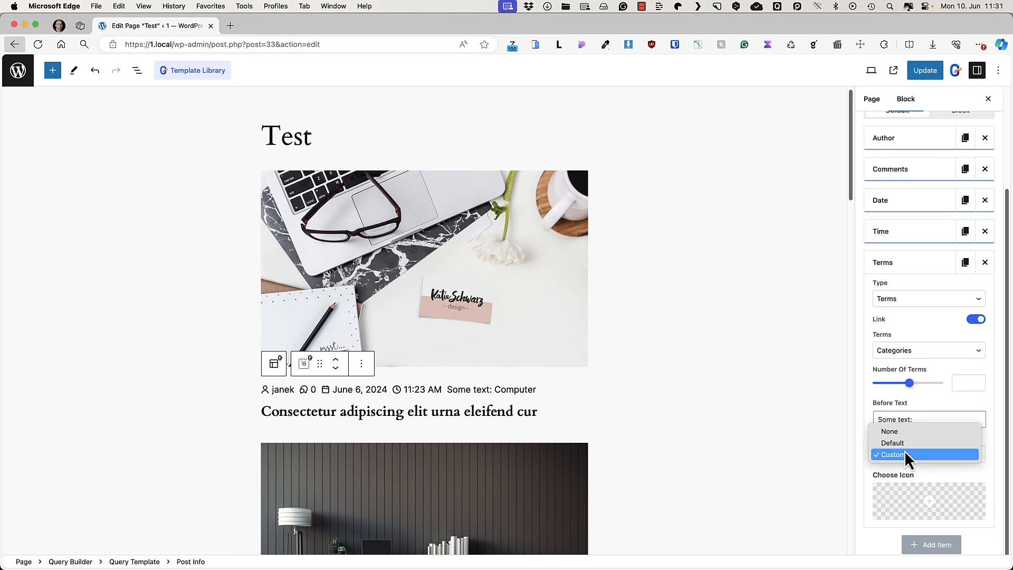
Delete the Terms item from the Post Info metadata and set the metadata layout to Block.
click(984, 270)
click(985, 262)
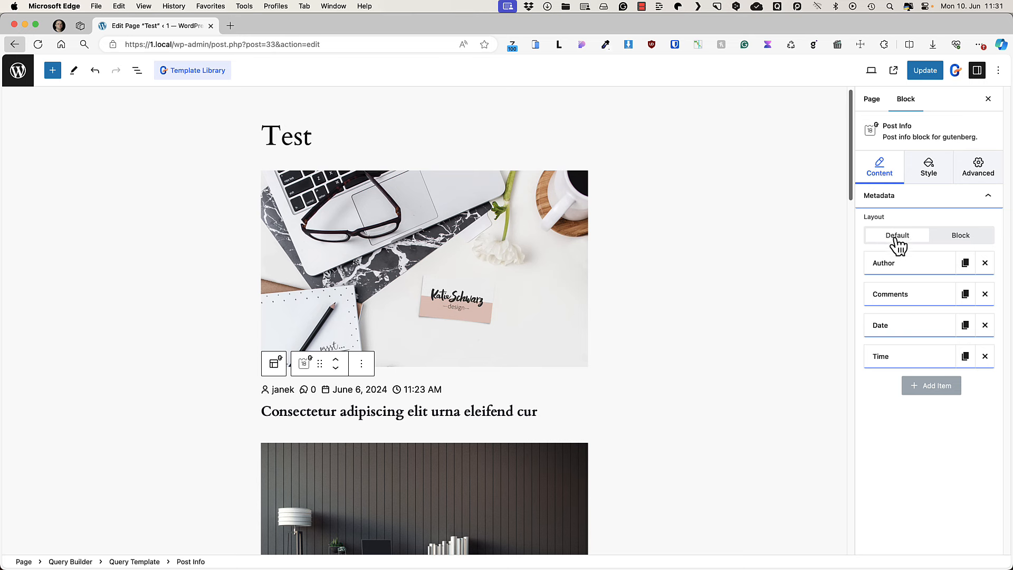
click(973, 240)
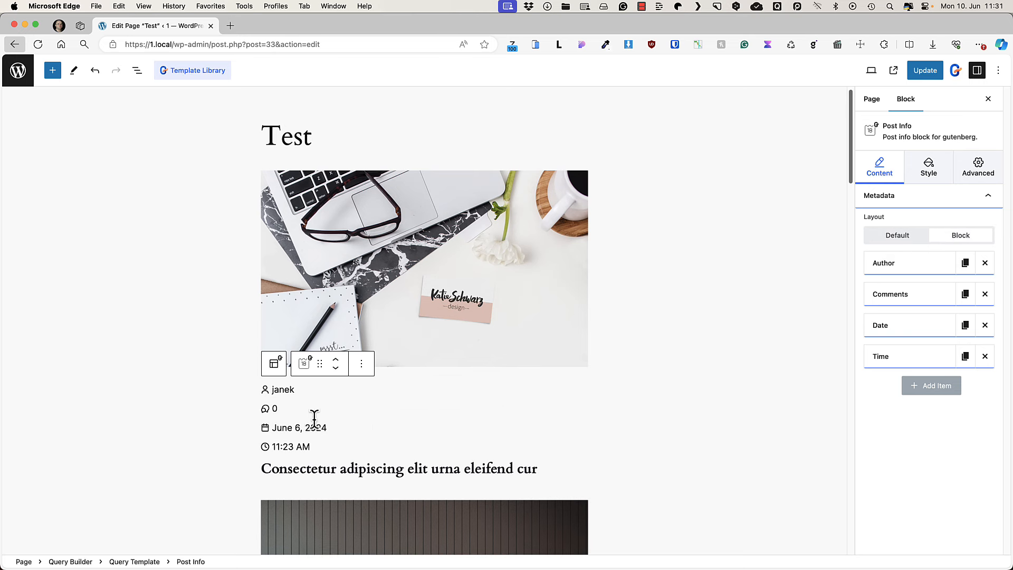
Set the Post Info metadata to the Default layout and style its list with Left alignment and the divider enabled.
click(916, 236)
click(928, 167)
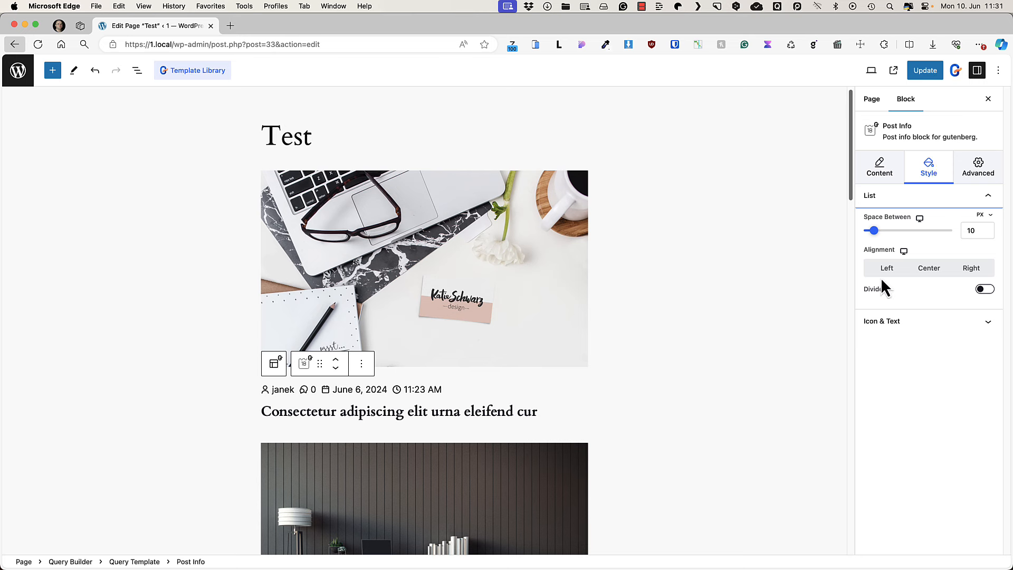
click(928, 270)
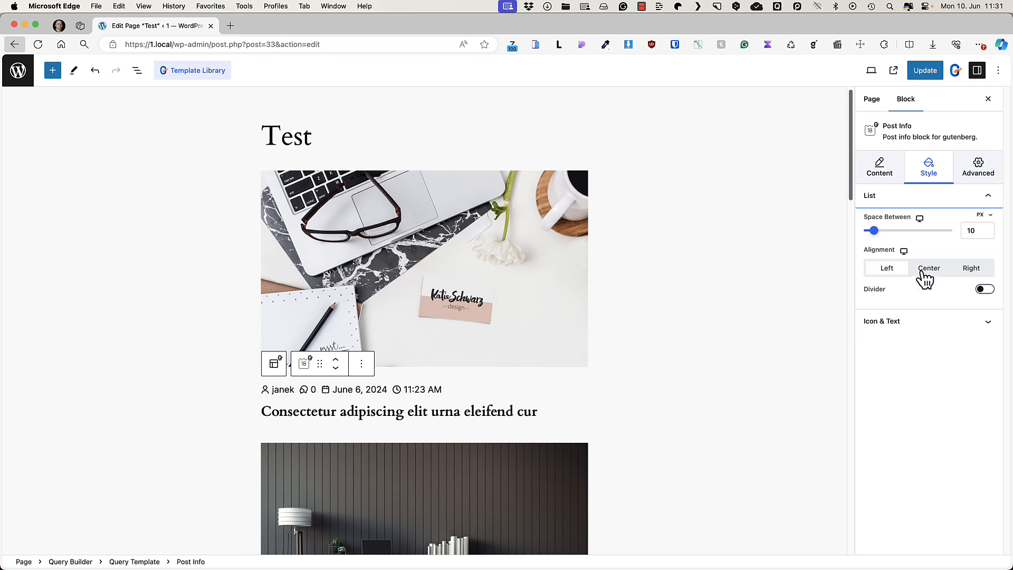
click(970, 272)
click(888, 270)
click(984, 289)
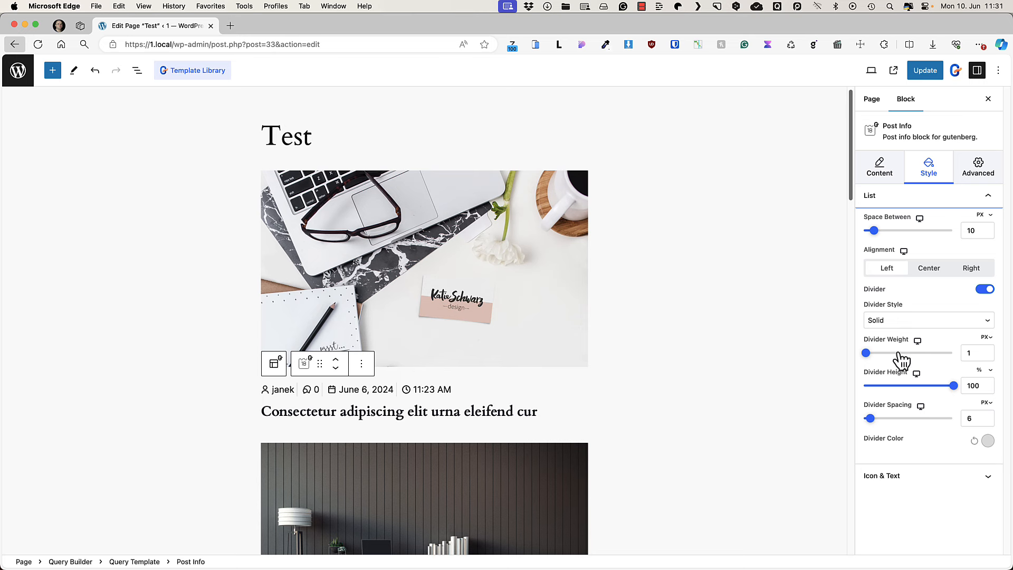
click(982, 169)
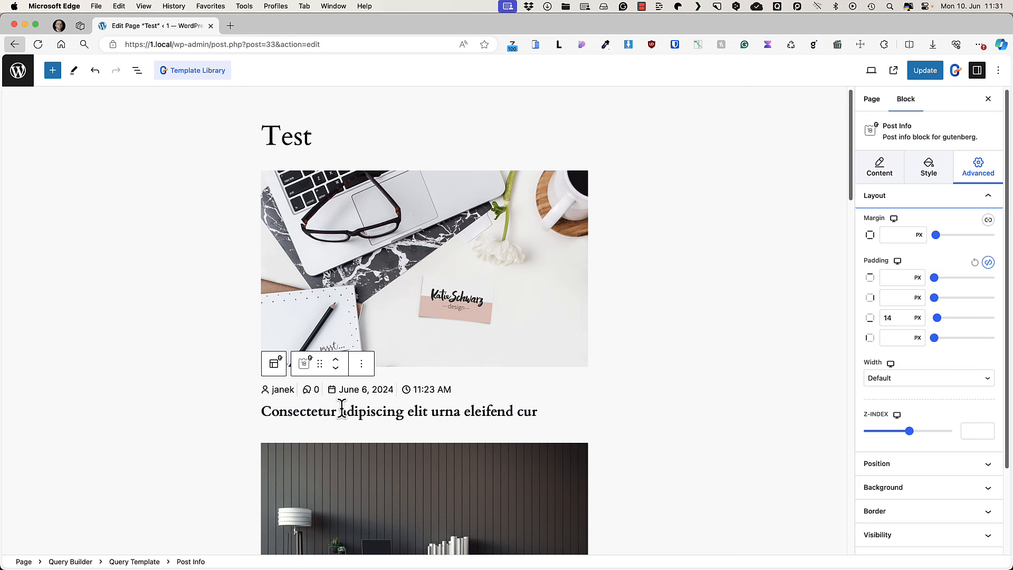
Review the content, style and advanced settings of the Post Title block in the query template.
click(359, 413)
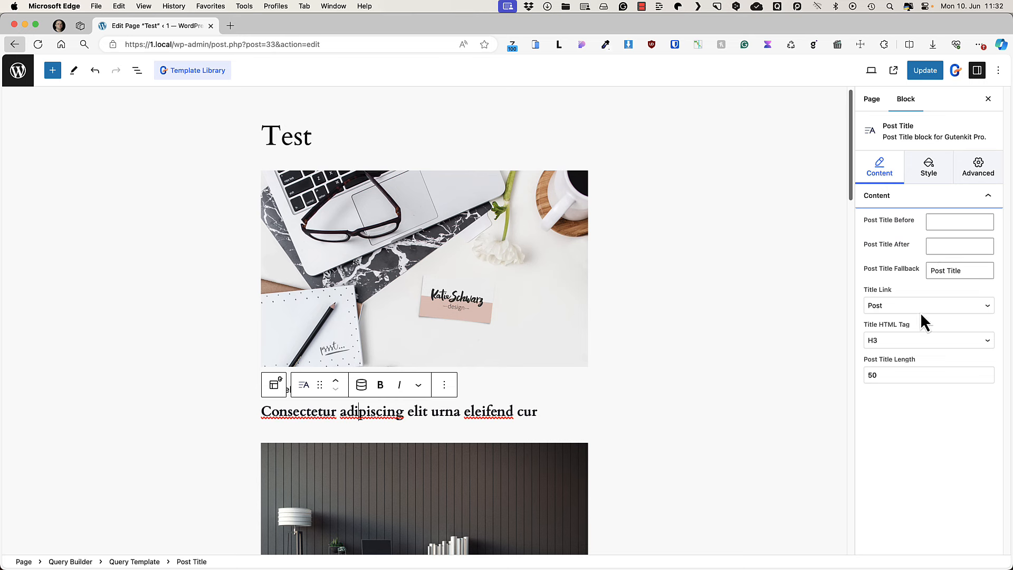
click(935, 166)
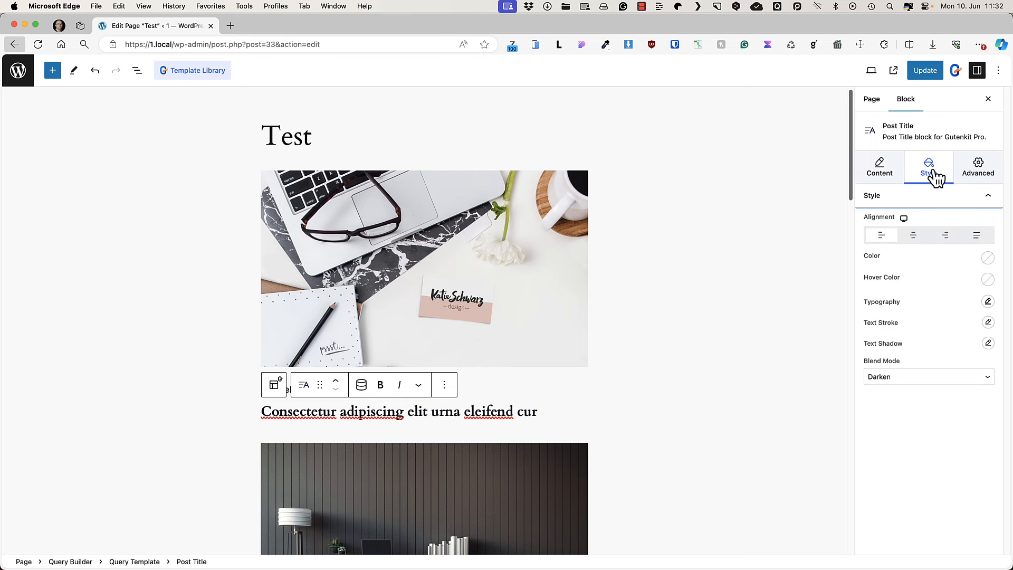
click(981, 171)
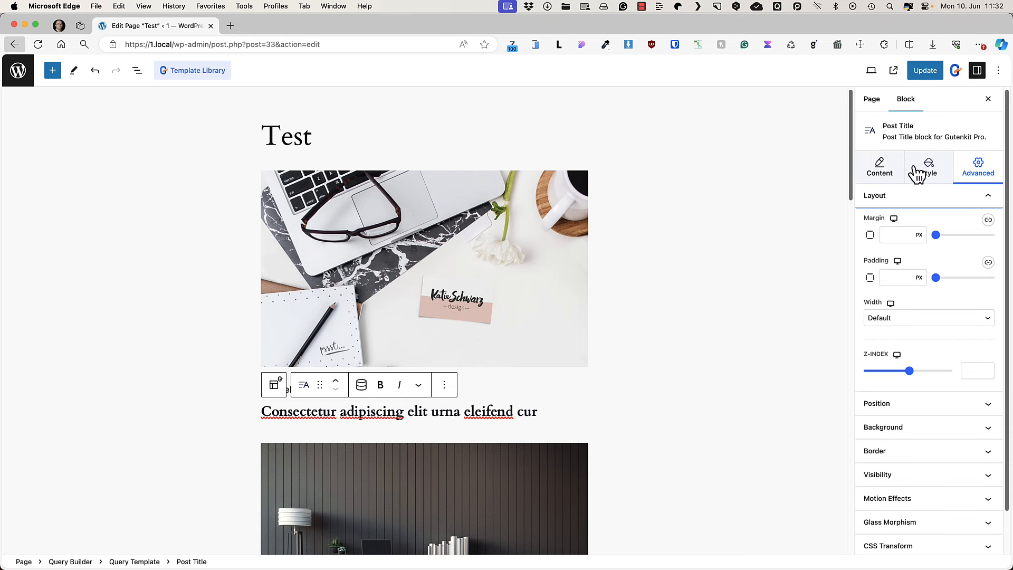
click(863, 175)
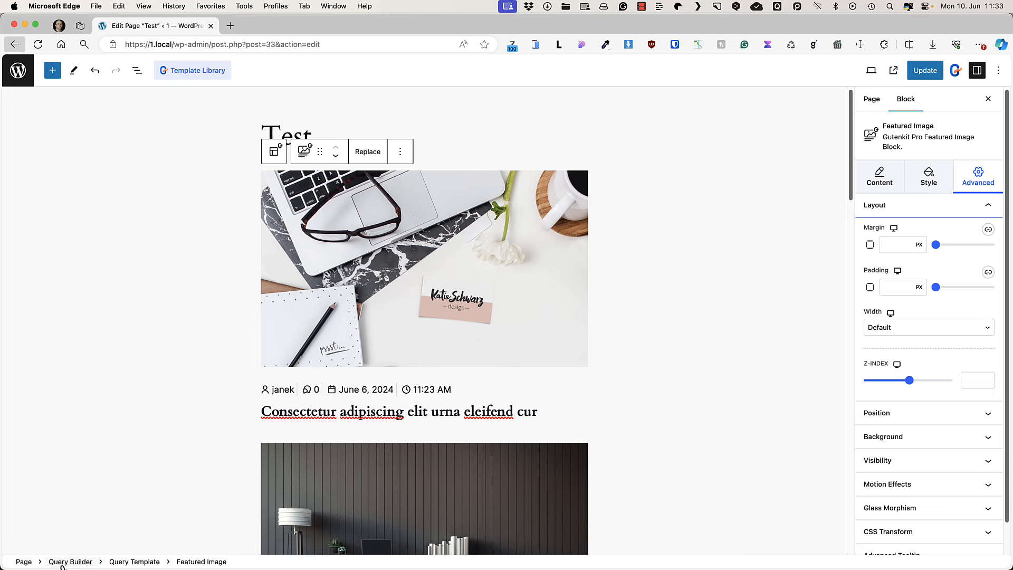
Delete the Query Builder block and insert a new one with the Floating Category, Image, Author & Comments, Title & Excerpt variation.
click(67, 563)
key(Delete)
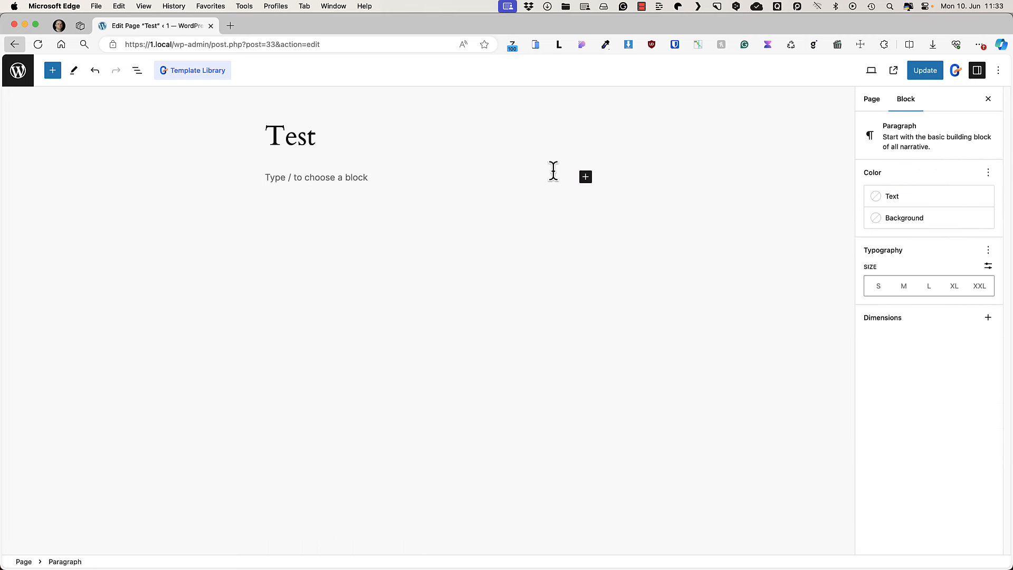
click(584, 178)
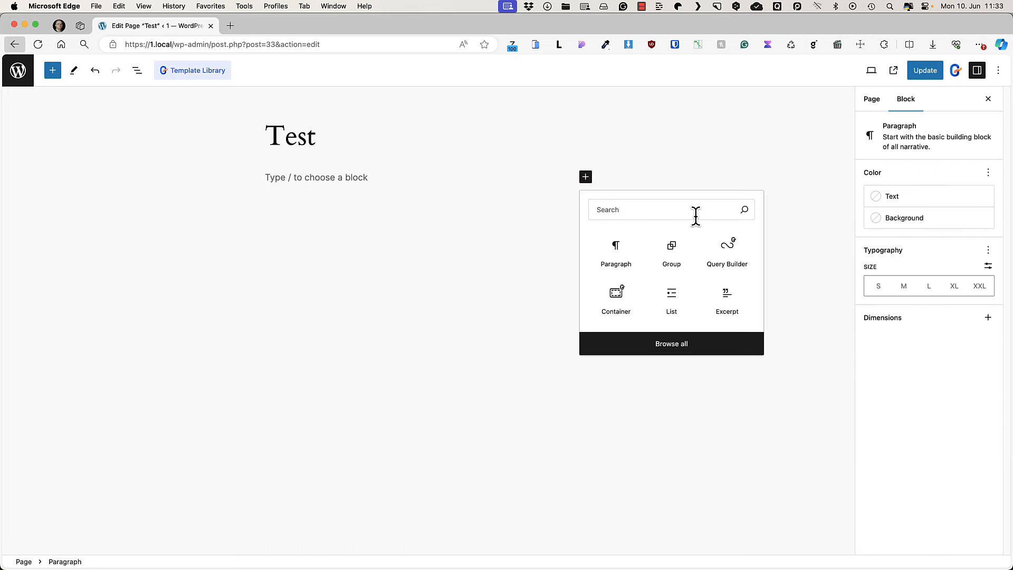
click(728, 252)
click(284, 227)
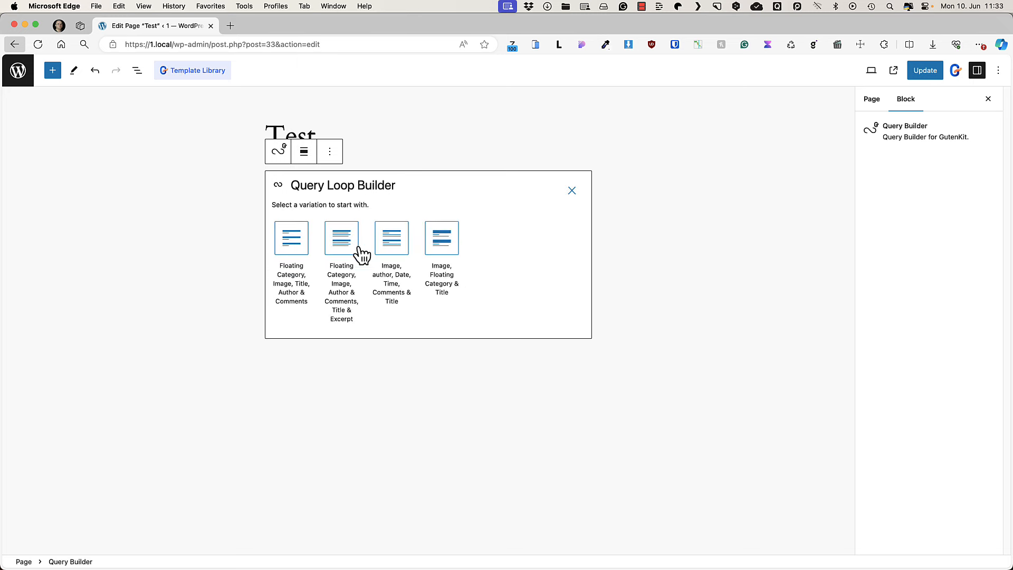
click(338, 242)
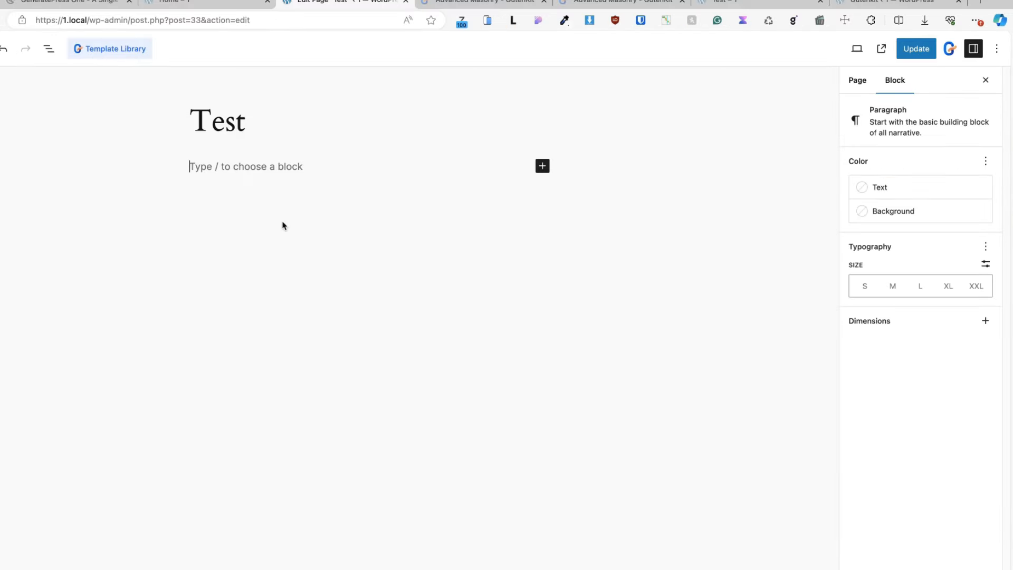
Insert a Nav Menu block in the empty page and add a menu item with link # and label Services.
text(/nav)
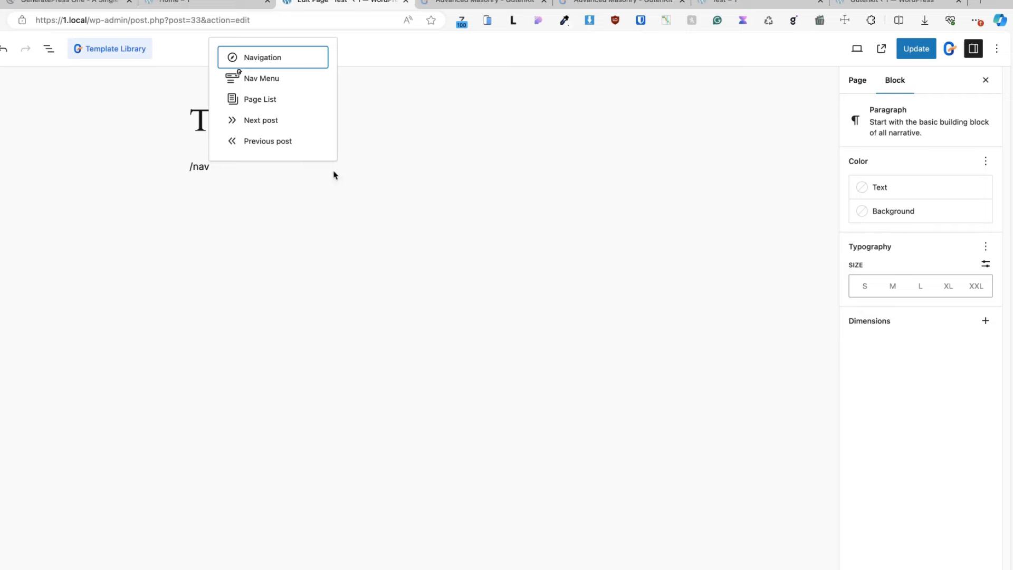
click(262, 79)
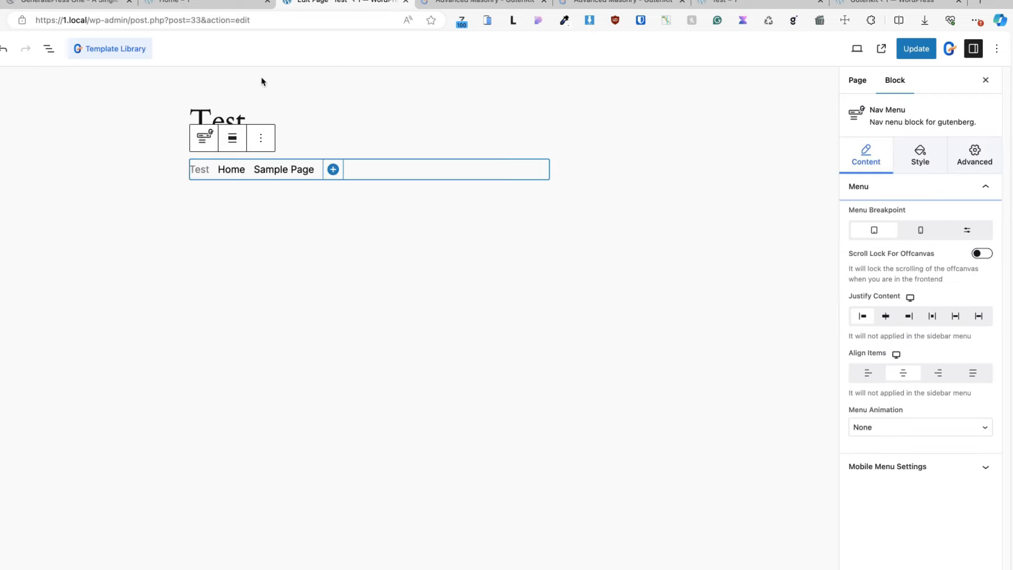
click(333, 169)
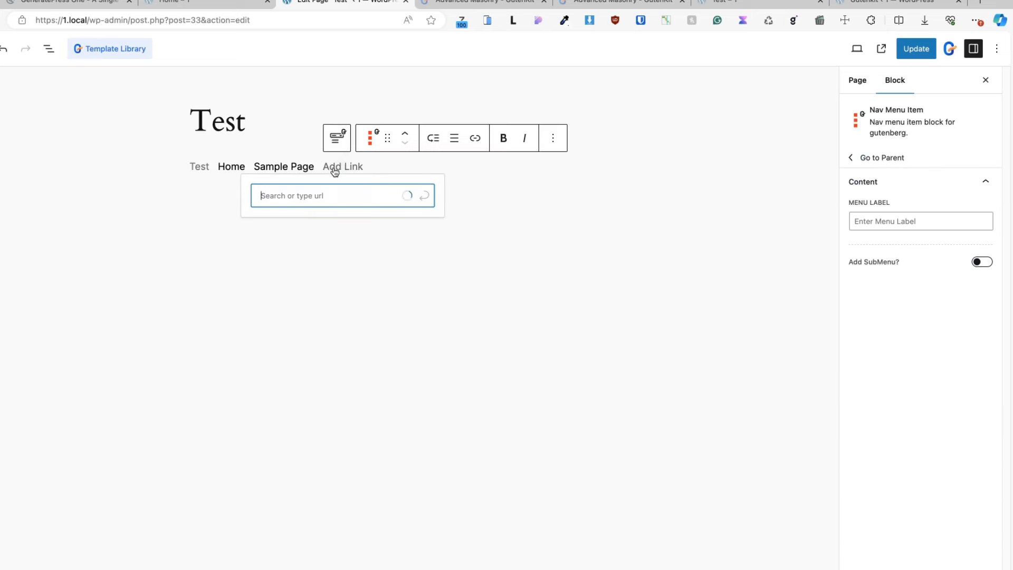
text(#)
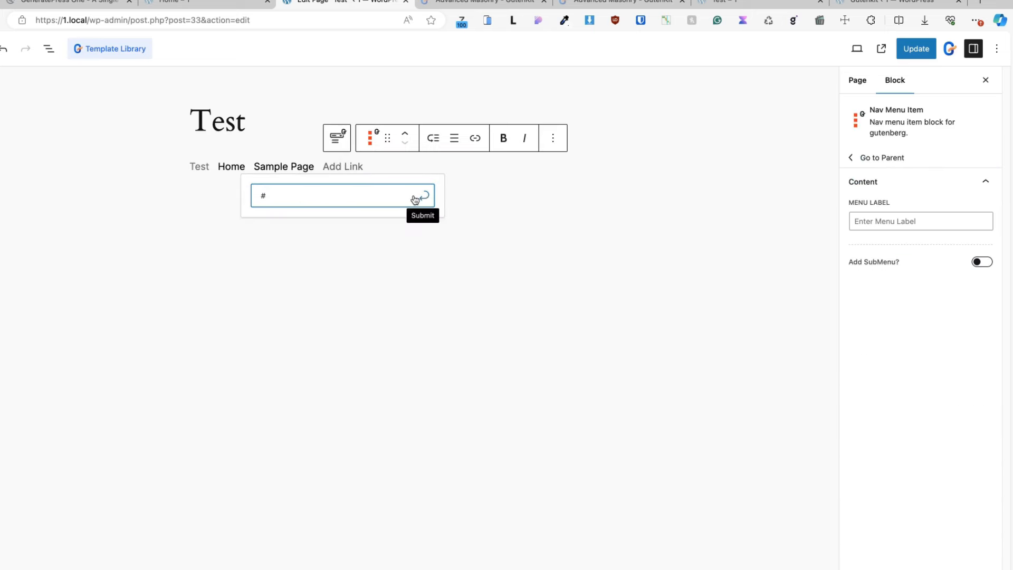
click(424, 195)
click(867, 221)
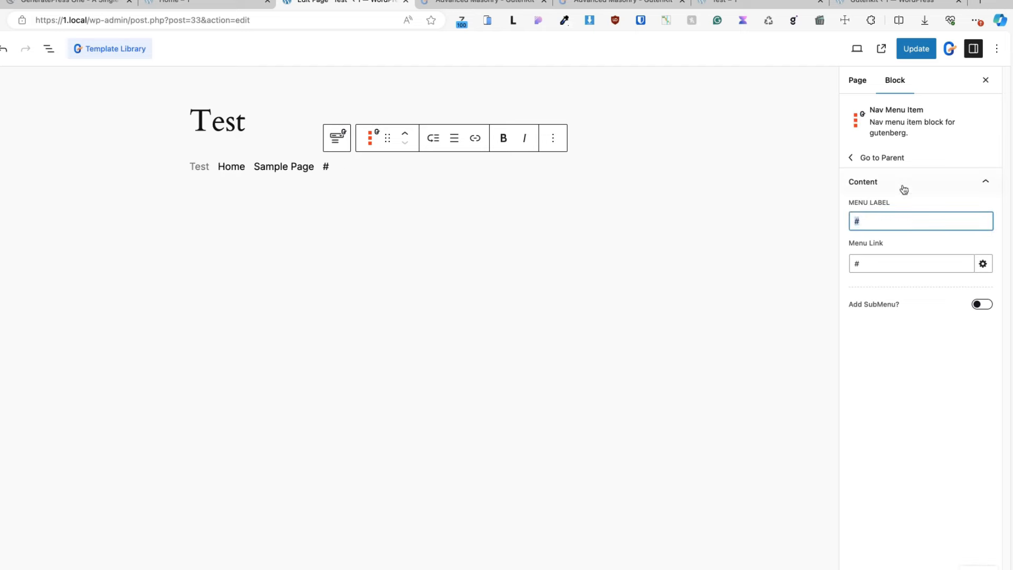
key(BackSpace)
text(Services)
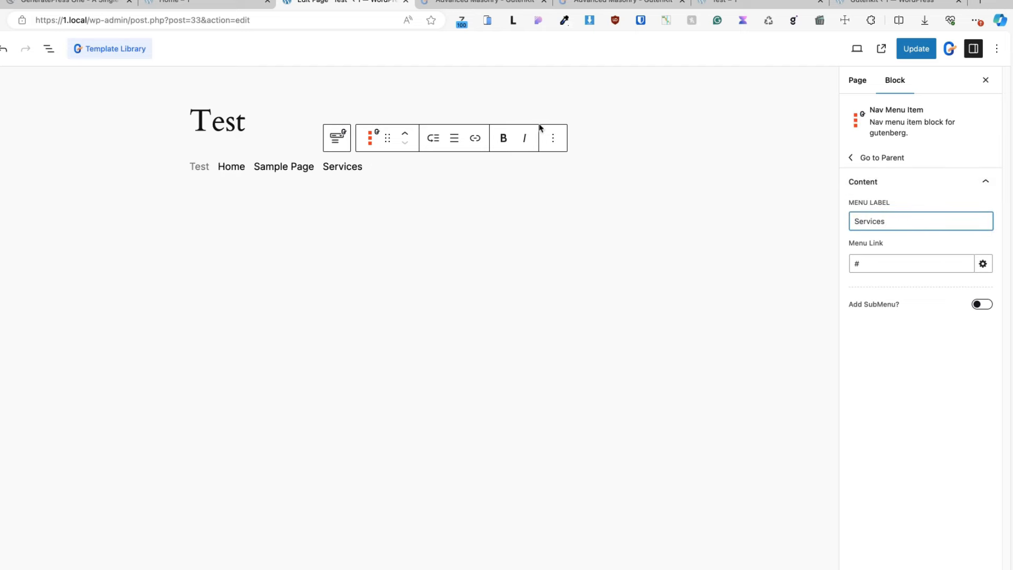
Enable a Dropdown submenu on the Services item and add a first submenu item linked to #.
click(978, 306)
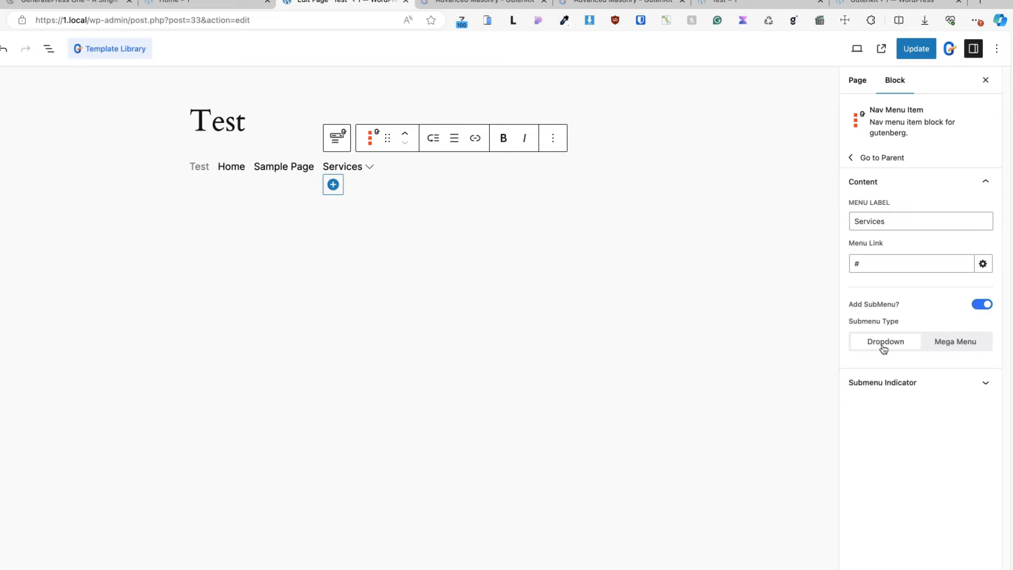
click(333, 185)
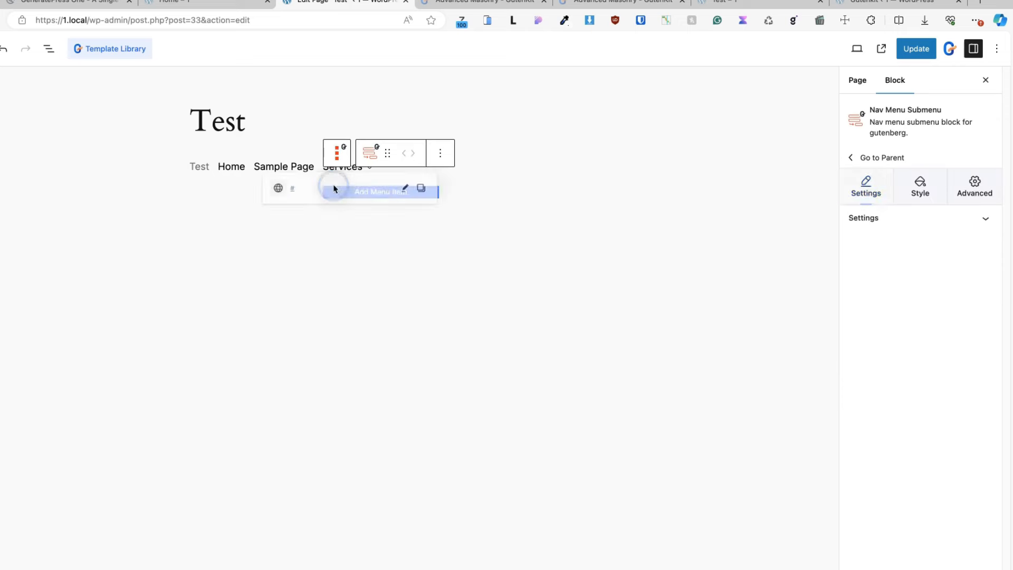
click(373, 198)
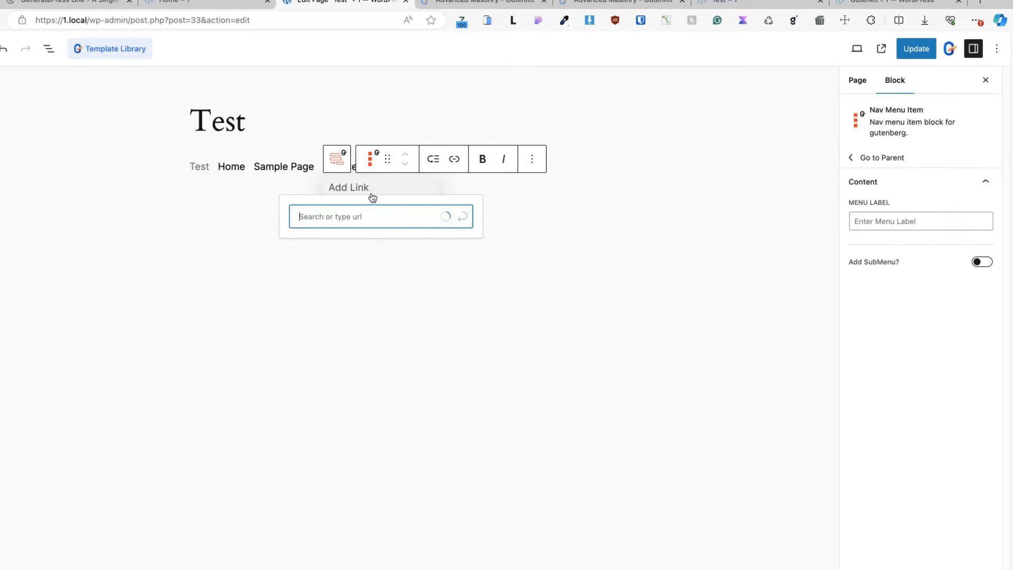
click(330, 215)
text(#)
click(463, 222)
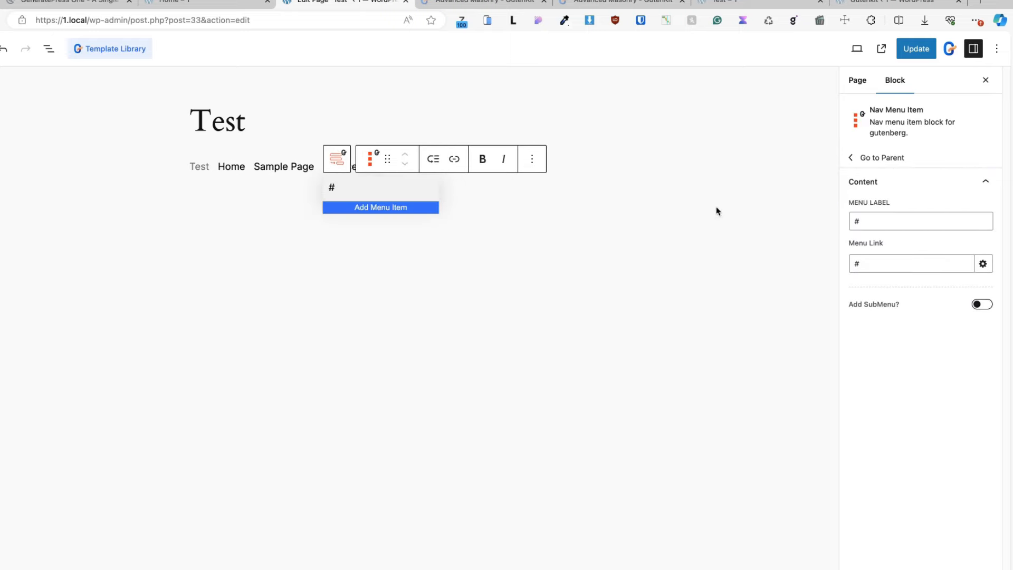
Set the menu label of the first submenu item to "Service 1".
click(855, 221)
key(BackSpace)
text(Serrv)
key(BackSpace)
key(BackSpace)
text(vice 1)
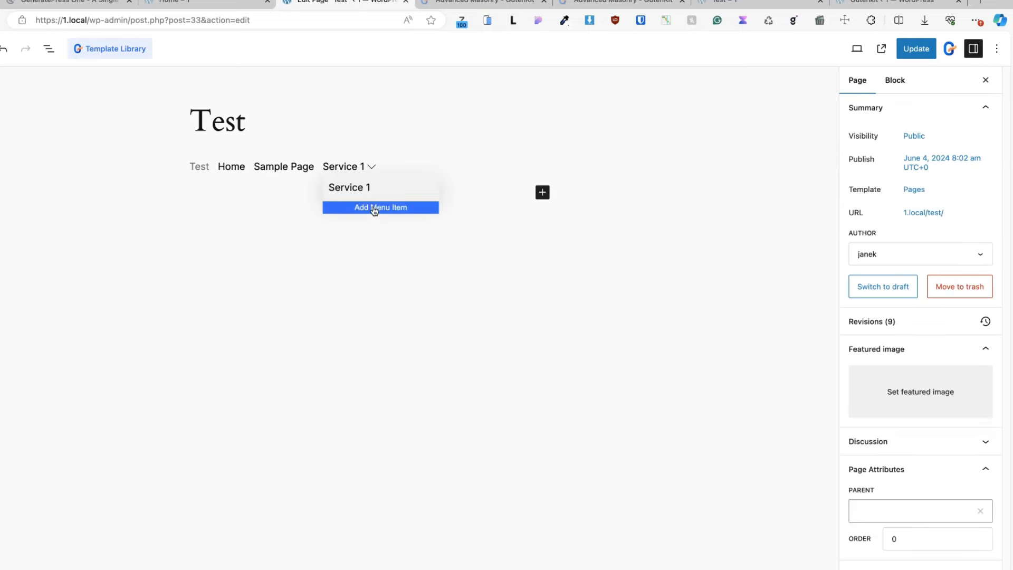
Add a second submenu item with link # and label "Service 2".
click(373, 207)
click(339, 228)
text(#)
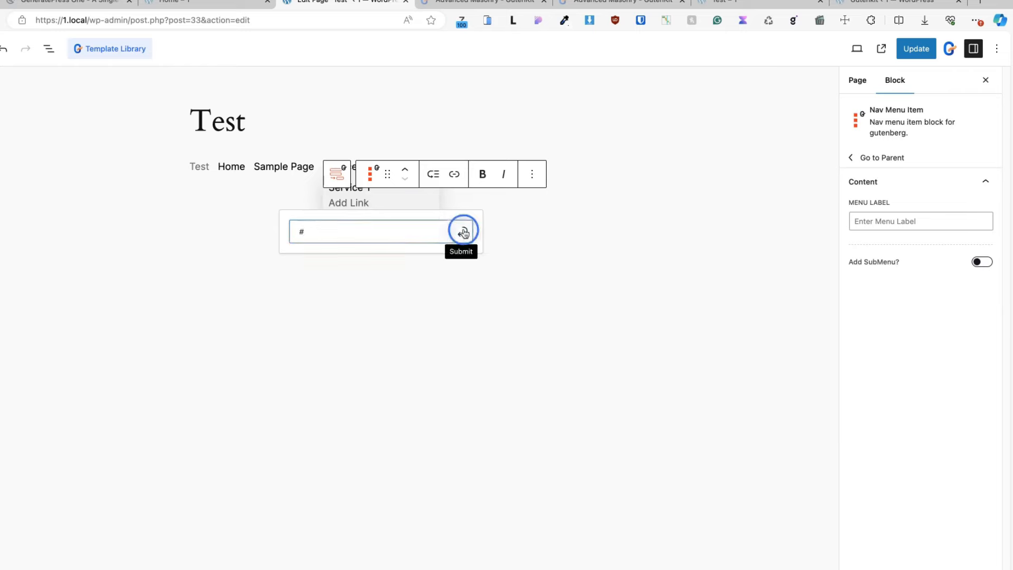
click(462, 232)
click(851, 220)
text(Se)
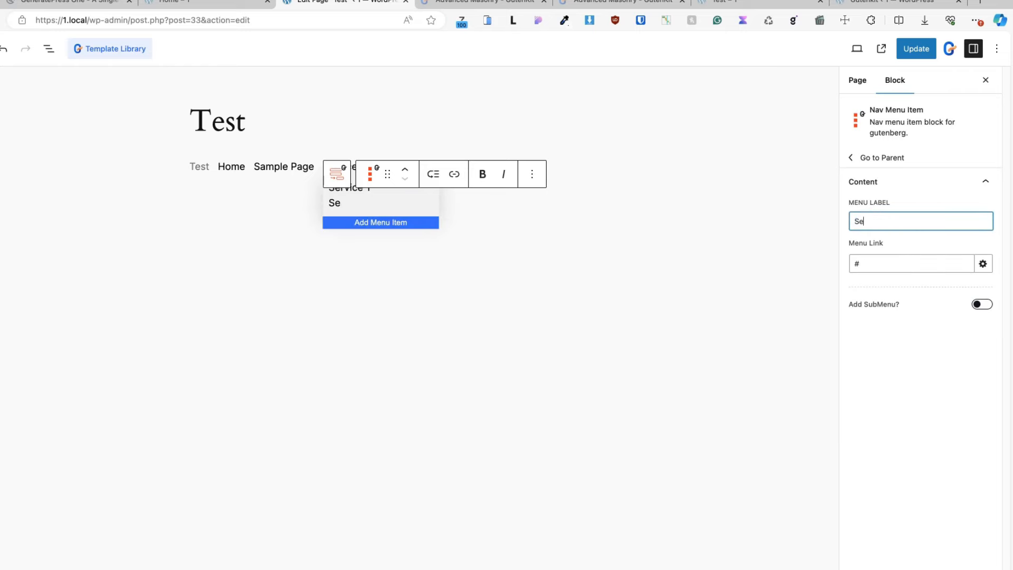
text(rvice 2)
click(603, 278)
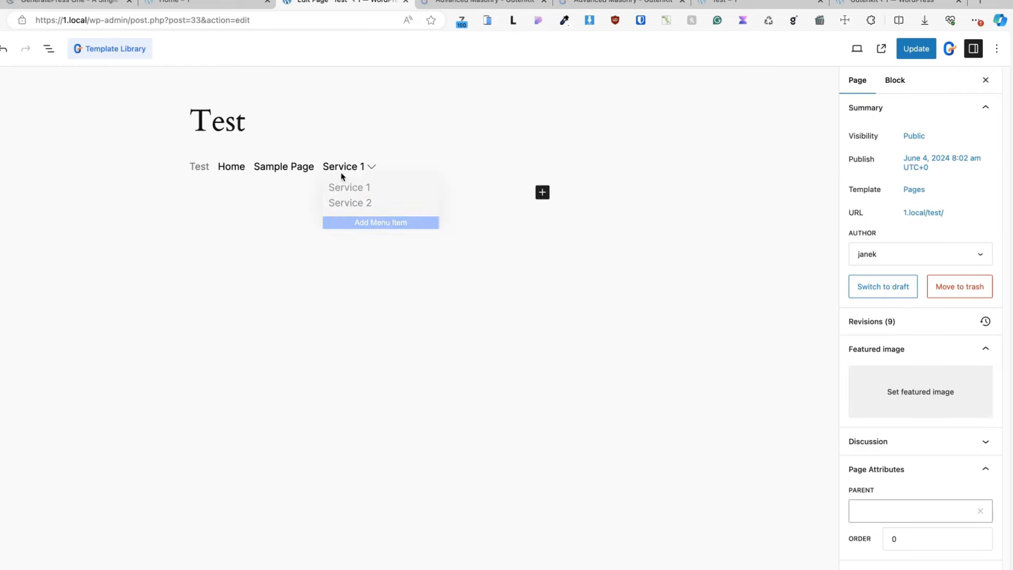
Justify the Nav Menu block's content to the center.
click(450, 165)
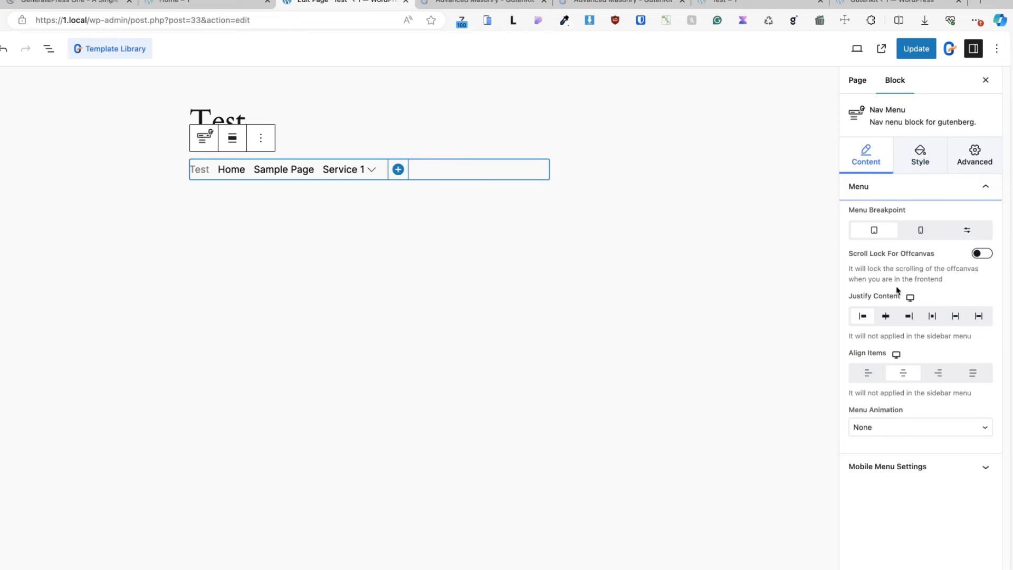
click(896, 318)
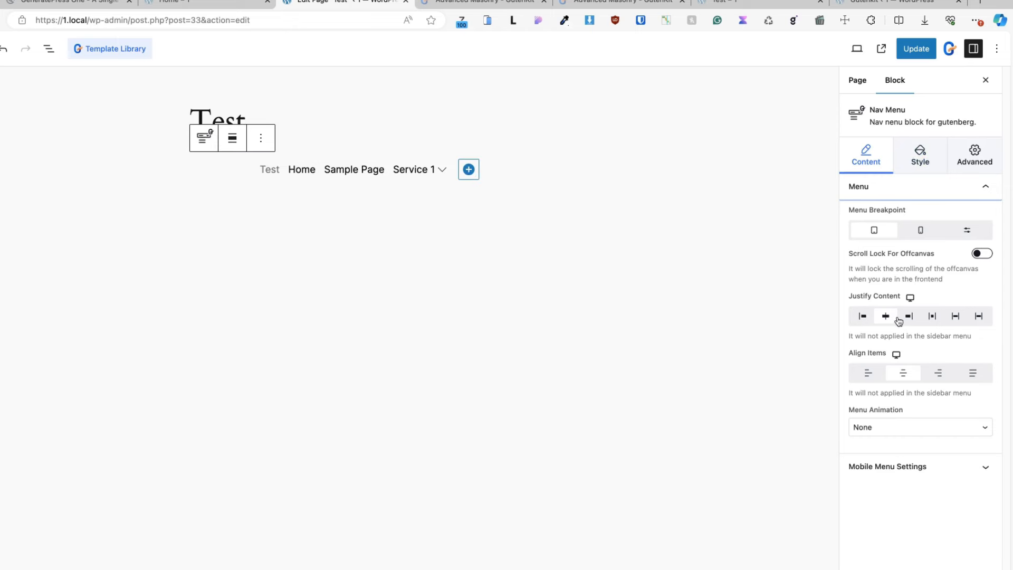